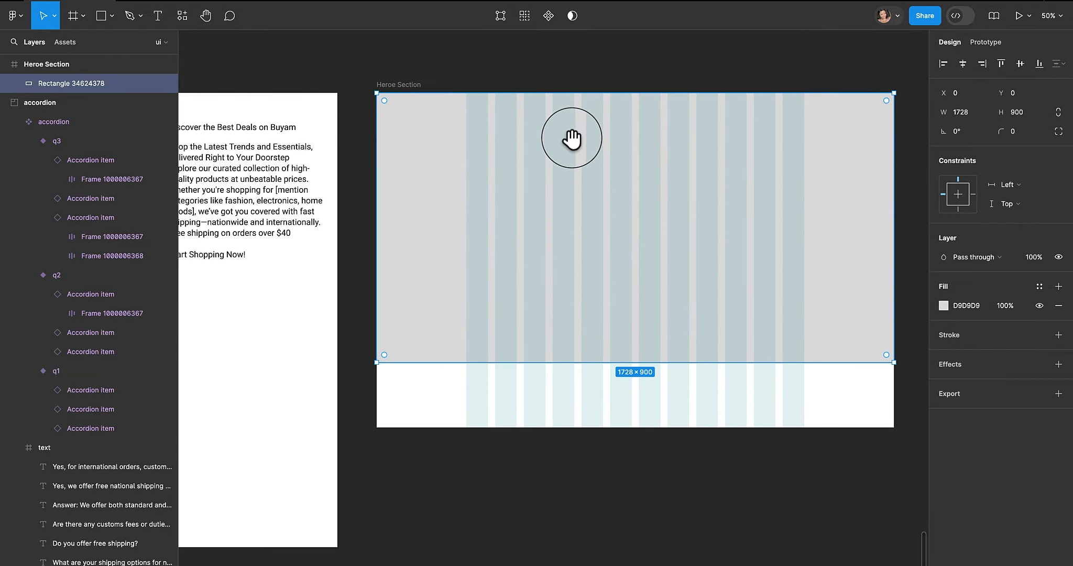
# - Draw a rectangle about 456 × 722 inside the Heroe Section frame
pyautogui.click(101, 18)
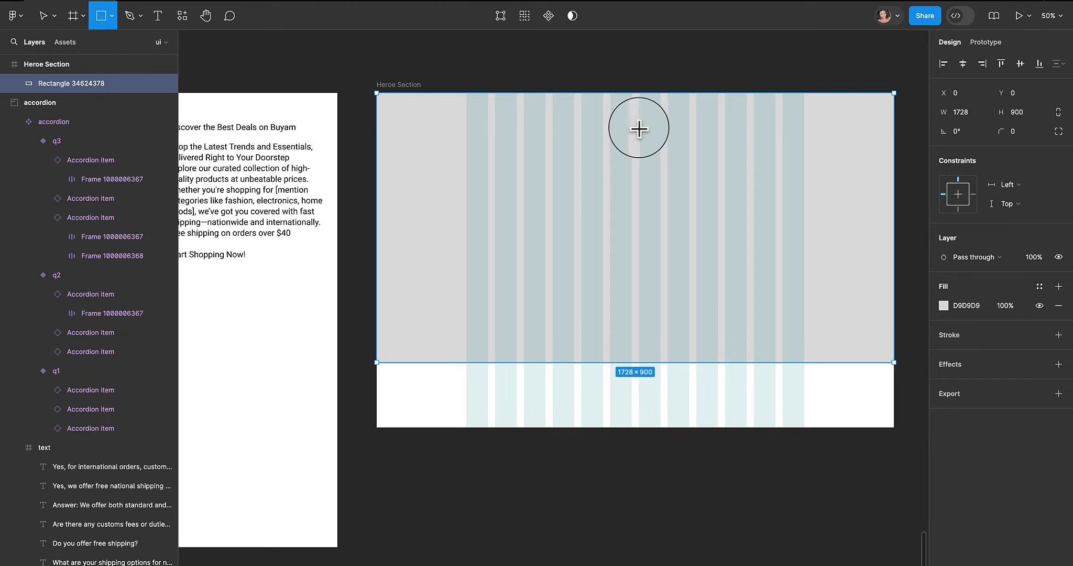
pyautogui.moveTo(639, 125); pyautogui.dragTo(775, 342)
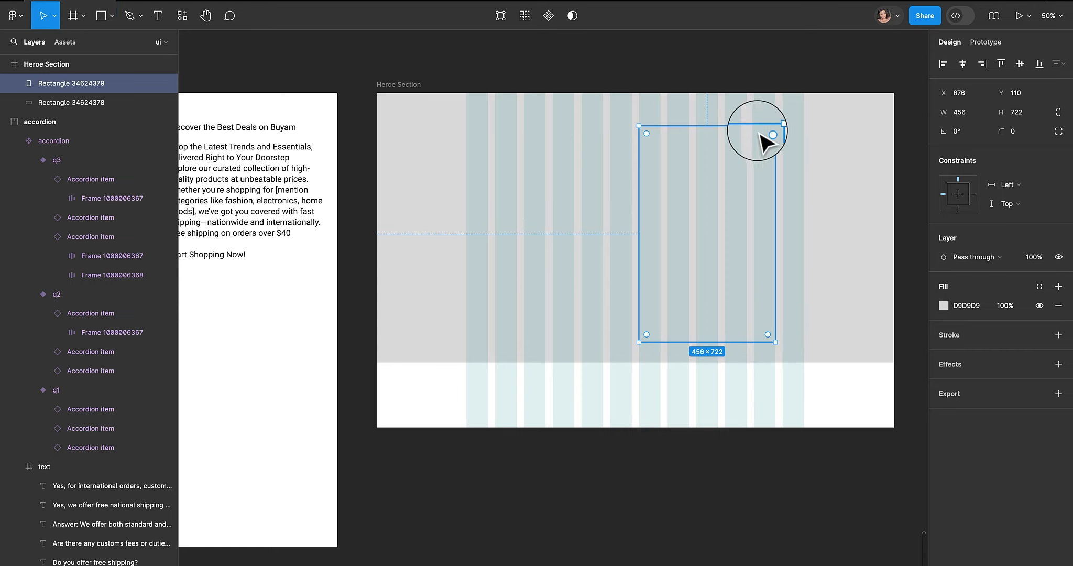
# - Duplicate the rectangle and place the copy to the right of the original
pyautogui.moveTo(723, 173); pyautogui.dragTo(658, 178)
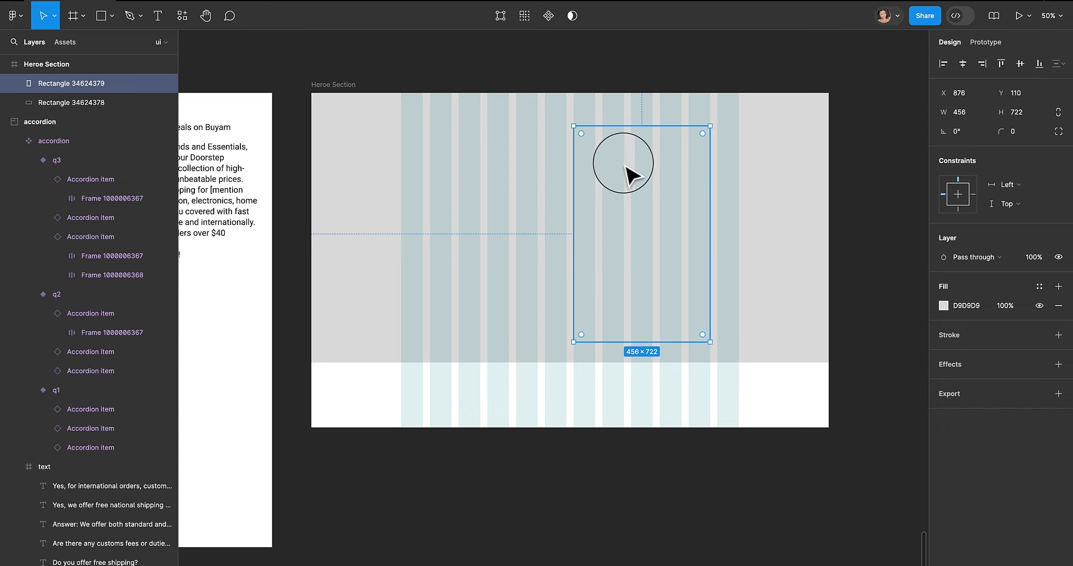
pyautogui.moveTo(627, 173); pyautogui.dragTo(776, 178)
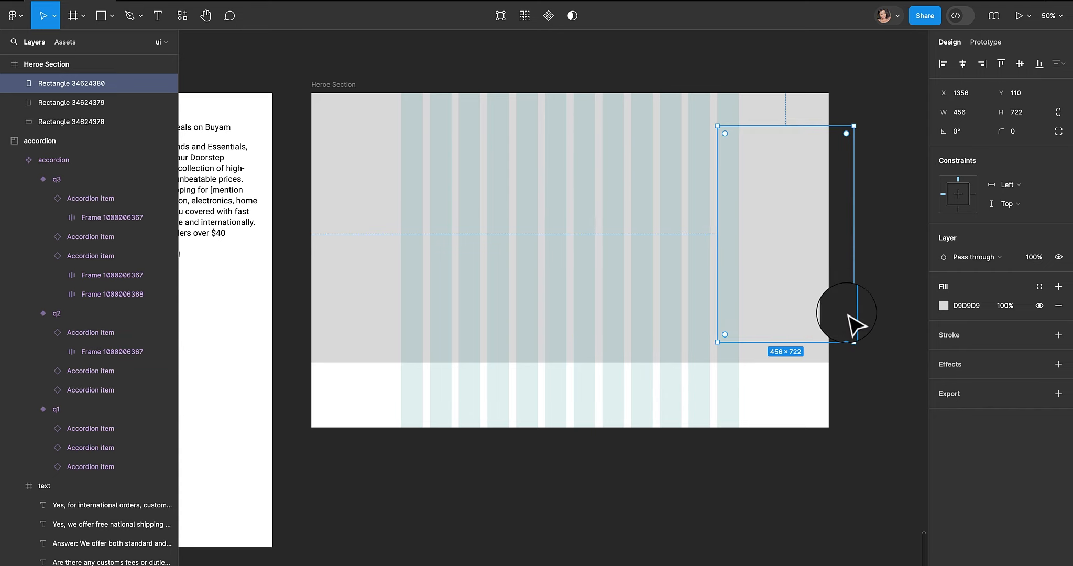
# - Set the first rectangle's fill colour to white, FFFFFF
pyautogui.click(683, 252)
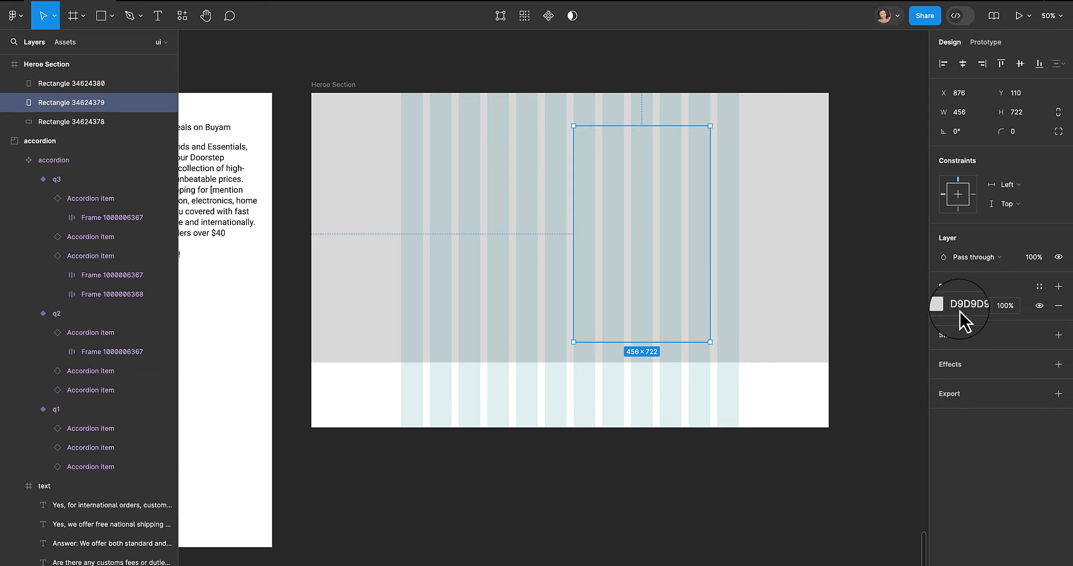
pyautogui.click(944, 308)
pyautogui.moveTo(802, 366); pyautogui.dragTo(770, 303)
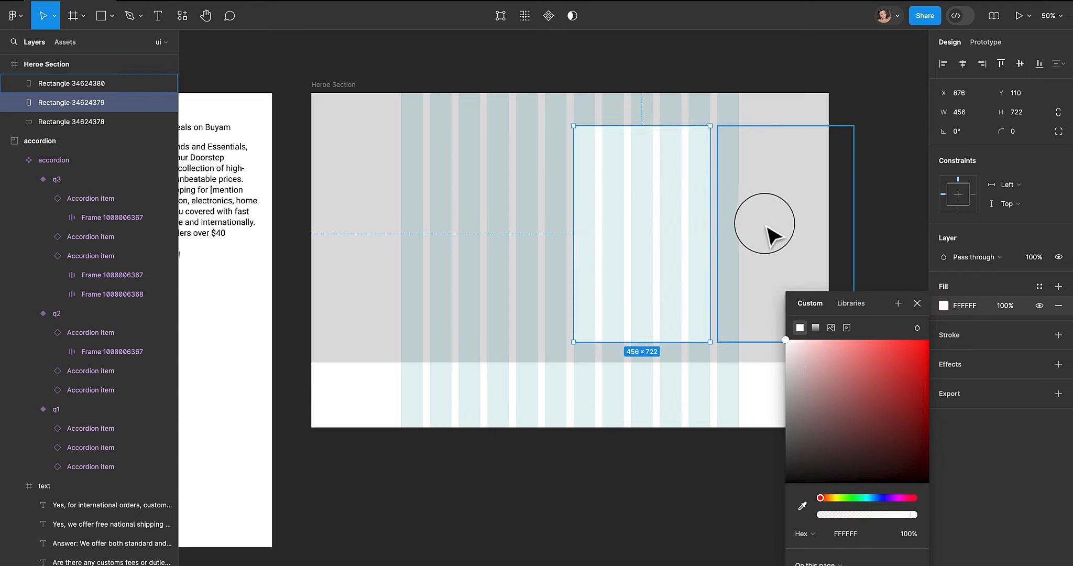
# - Shorten the right rectangle to about 374 tall and duplicate it directly beneath itself
pyautogui.click(769, 221)
pyautogui.moveTo(805, 342); pyautogui.dragTo(798, 238)
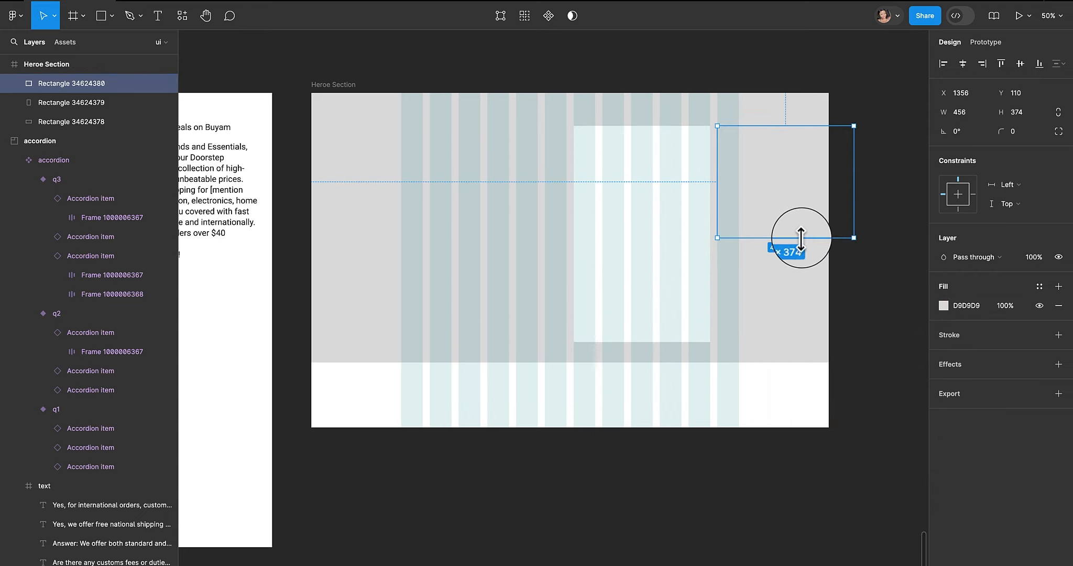
pyautogui.moveTo(855, 221); pyautogui.dragTo(760, 376)
# - Select all three rectangles and replace their fills with an image fill placeholder
pyautogui.keyDown('shift'); pyautogui.click(761, 205); pyautogui.keyUp('shift')
pyautogui.keyDown('shift'); pyautogui.click(673, 221); pyautogui.keyUp('shift')
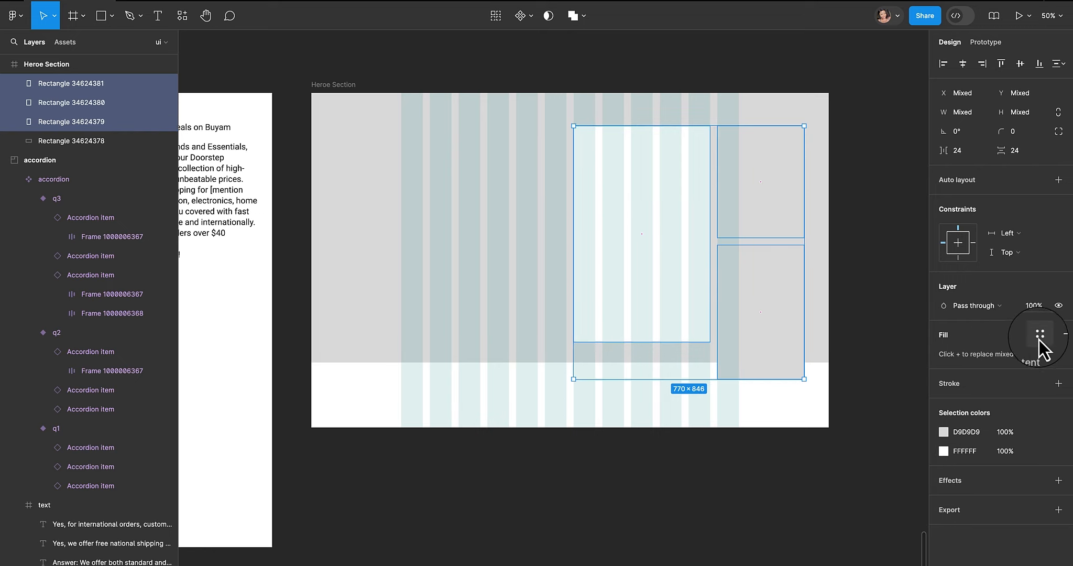
pyautogui.click(1059, 334)
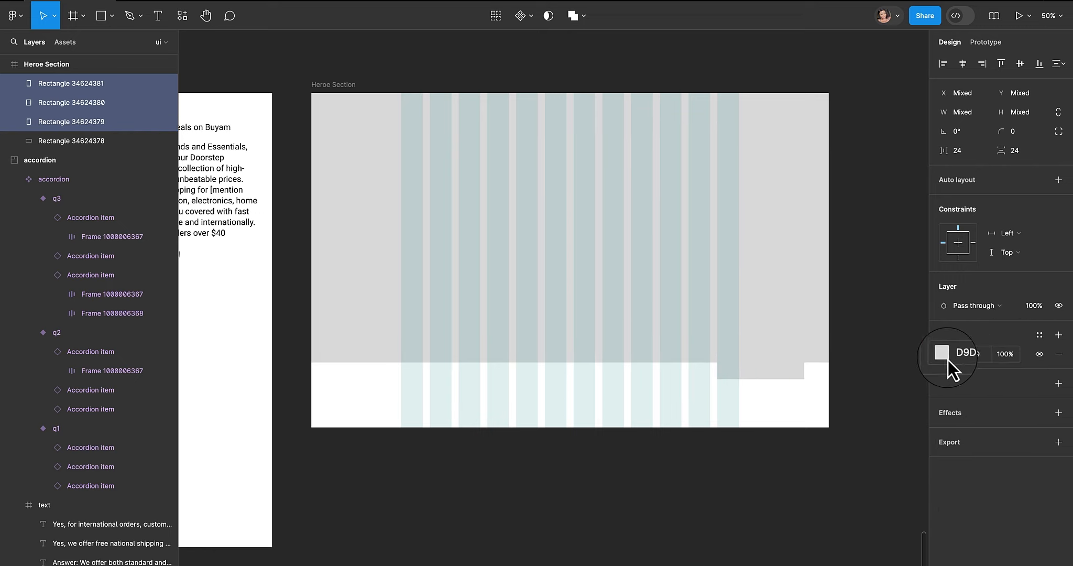
pyautogui.click(947, 359)
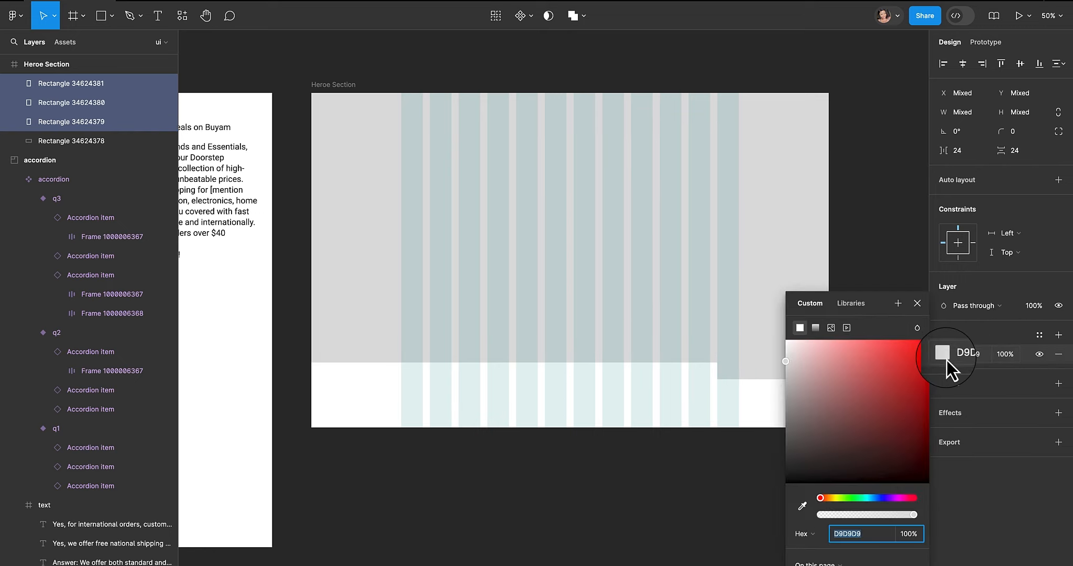
pyautogui.click(833, 330)
pyautogui.click(668, 362)
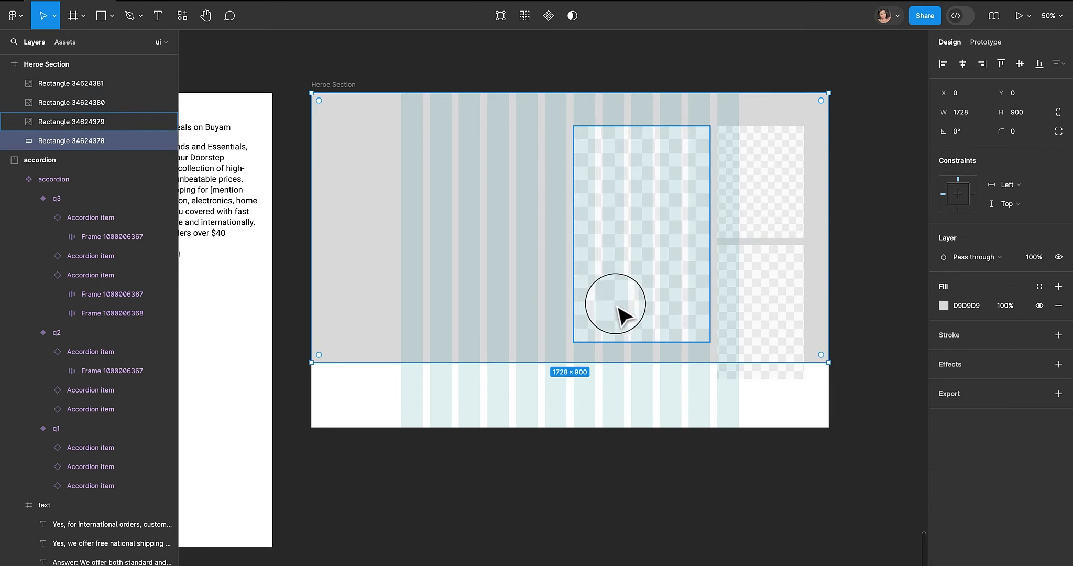
pyautogui.moveTo(614, 305); pyautogui.dragTo(673, 260)
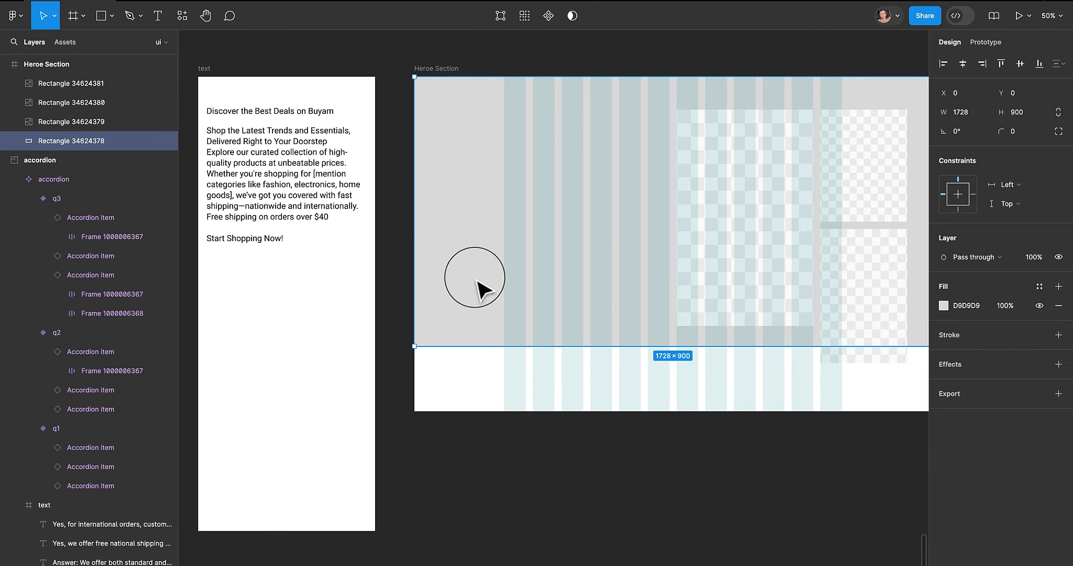
# - Copy the 'Discover the Best Deals on Buyam' text into the hero section and set its width to 456
pyautogui.click(309, 114)
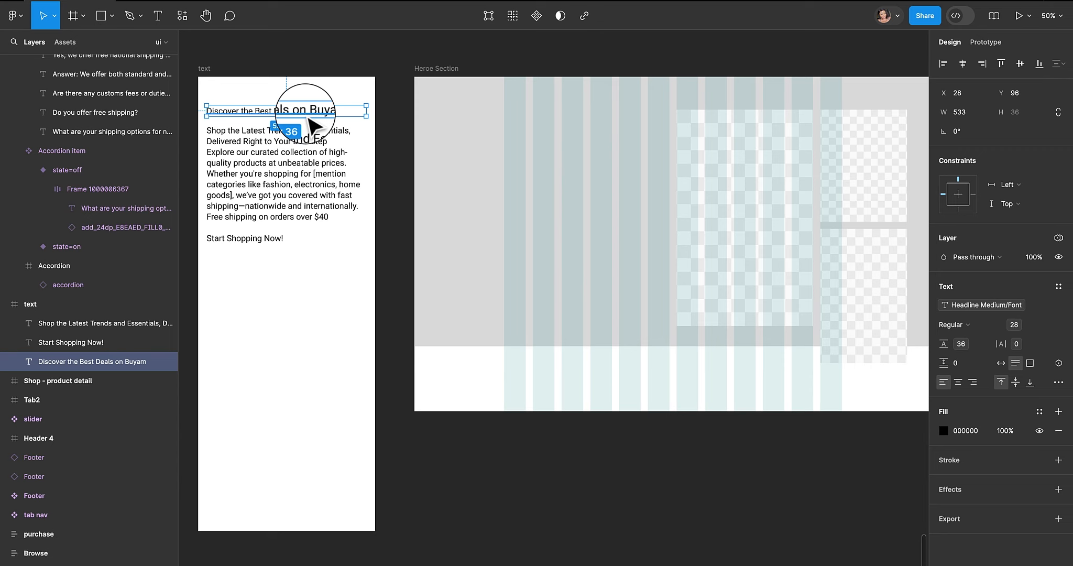
pyautogui.moveTo(309, 120); pyautogui.dragTo(582, 148)
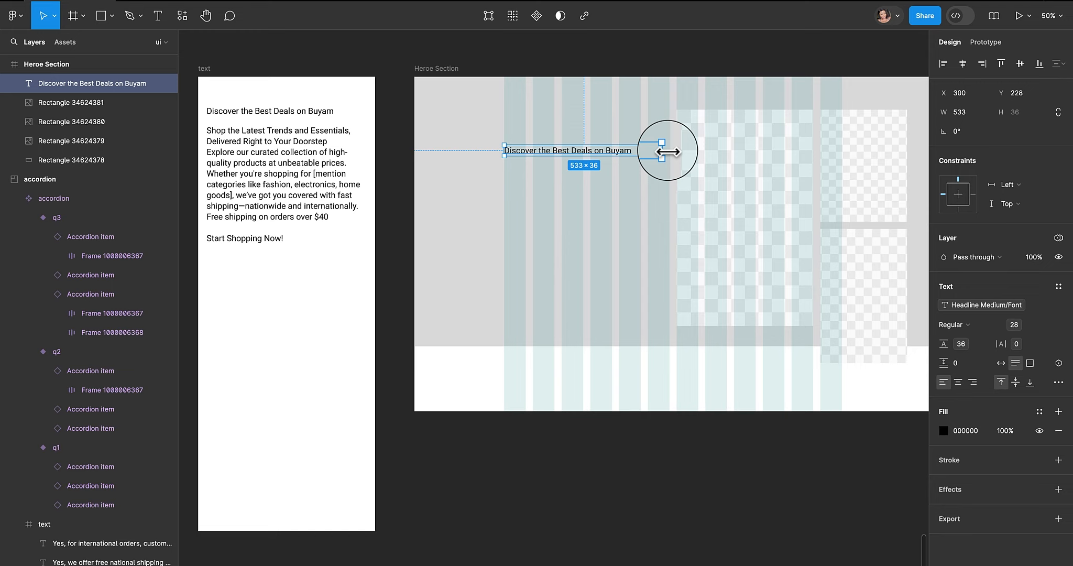
pyautogui.moveTo(669, 151); pyautogui.dragTo(639, 150)
# - Apply the h1 text style to the hero heading and move it higher in the section
pyautogui.click(1062, 281)
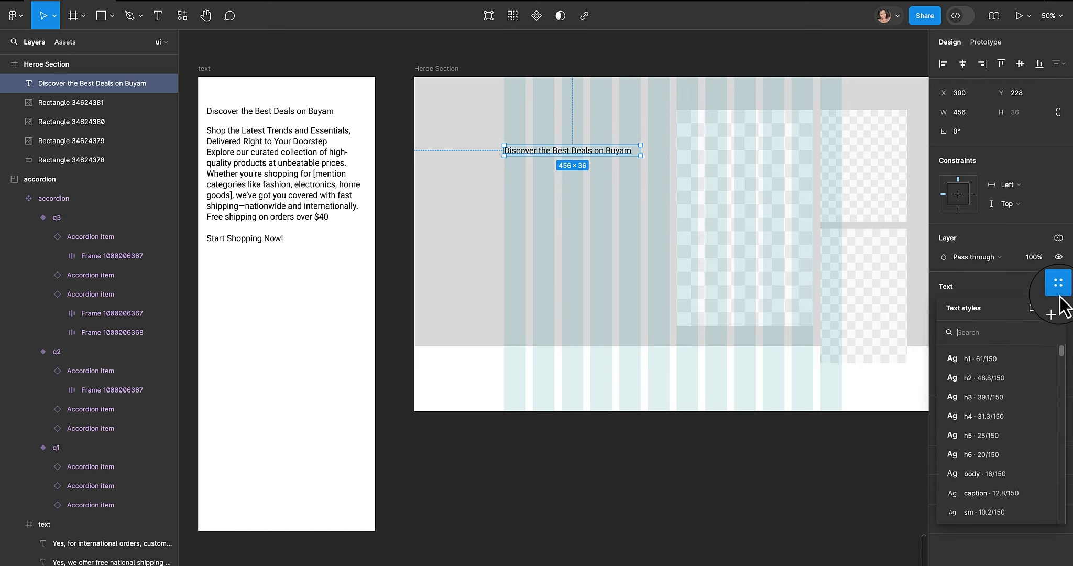
pyautogui.click(993, 354)
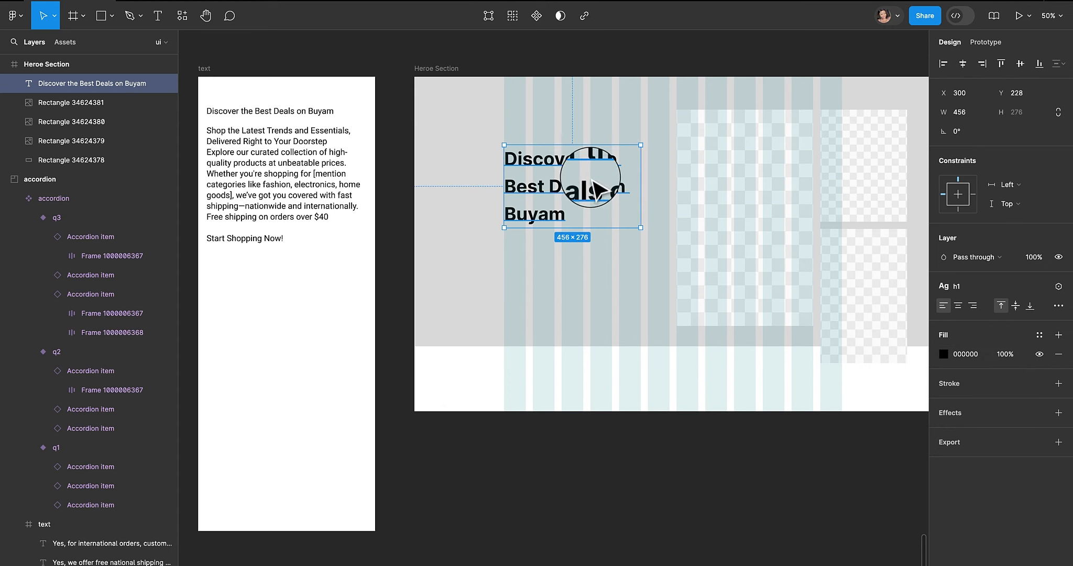
pyautogui.moveTo(556, 187); pyautogui.dragTo(561, 157)
# - Copy the line 'Shop the Latest Trends and Essentials, Delivered Right to Your Doorstep' from the text frame
pyautogui.hscroll(-1, 589, 135)
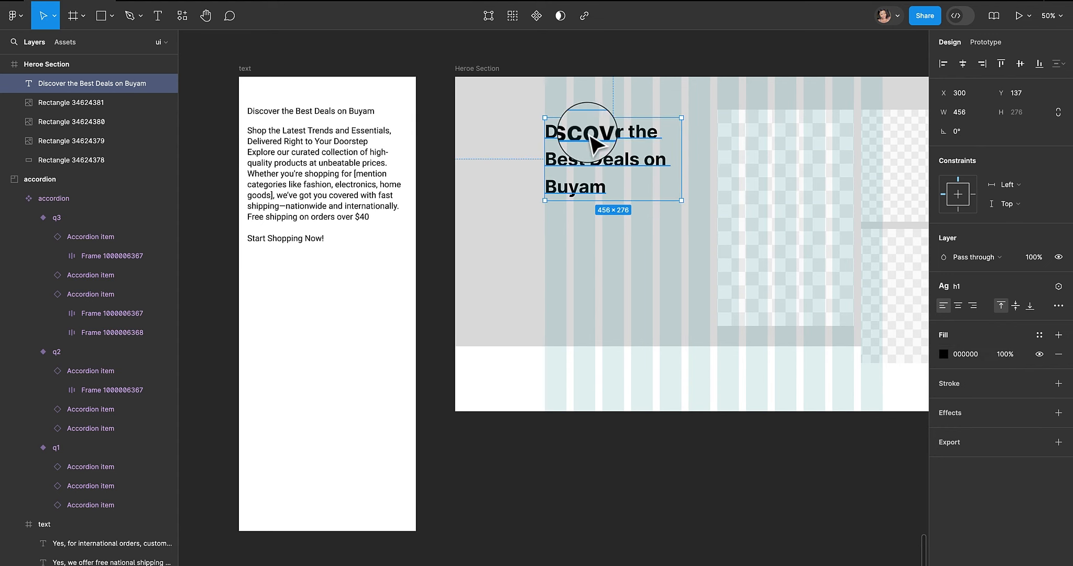
pyautogui.doubleClick(341, 137)
pyautogui.moveTo(368, 142); pyautogui.dragTo(235, 124)
pyautogui.press('super+c')
pyautogui.press('Escape')
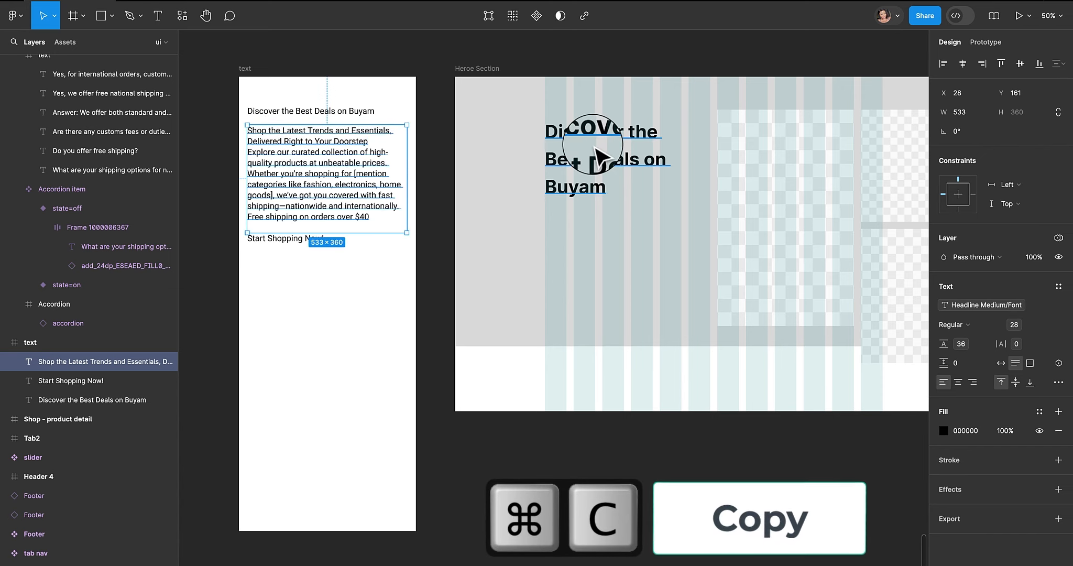
# - Duplicate the heading below itself and replace its text with the copied tagline
pyautogui.click(595, 155)
pyautogui.moveTo(597, 157); pyautogui.dragTo(614, 251)
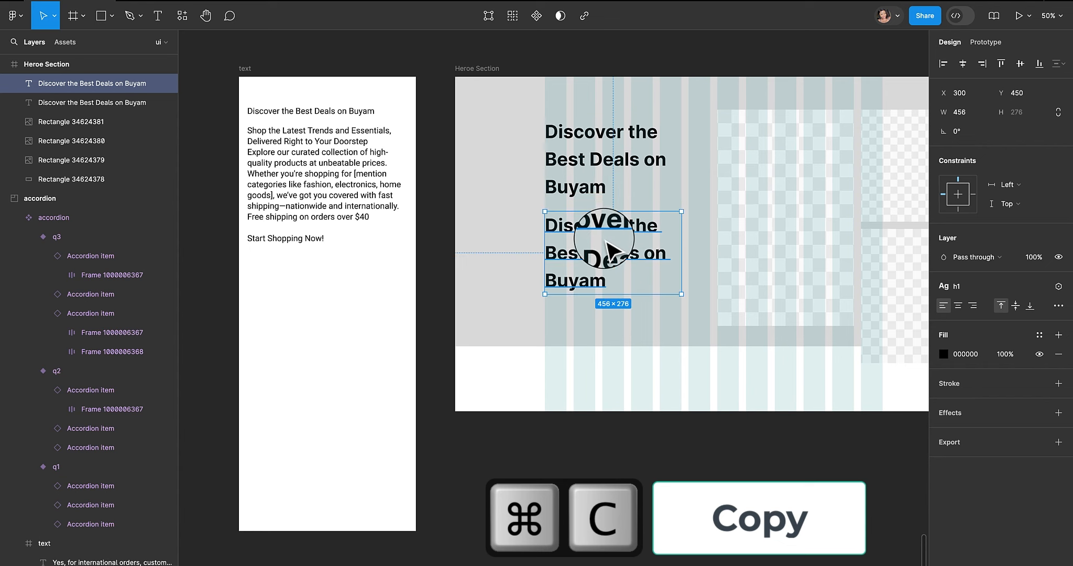
pyautogui.doubleClick(608, 246)
pyautogui.press('super+v')
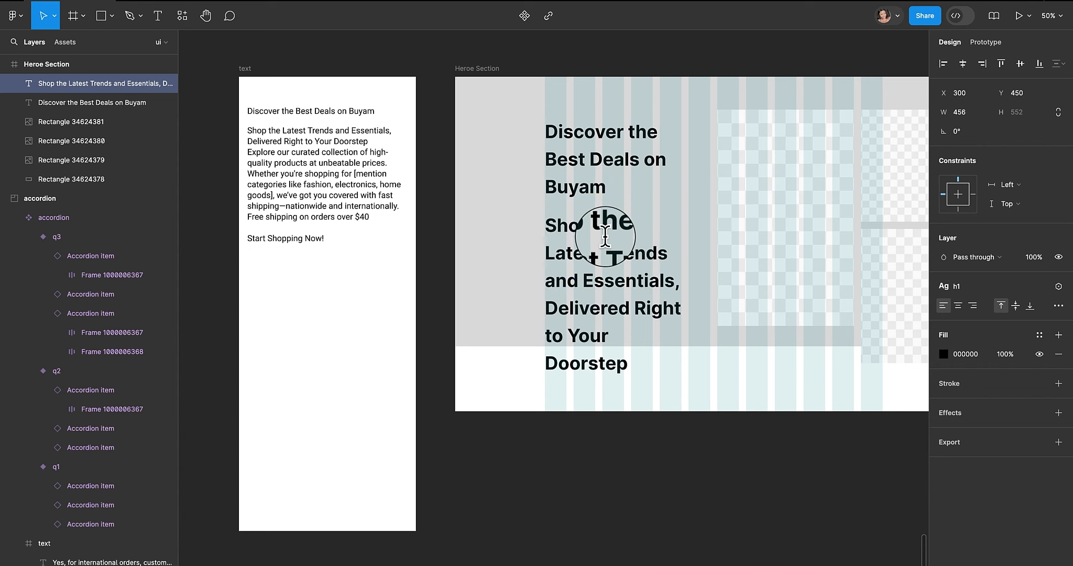
pyautogui.press('Escape')
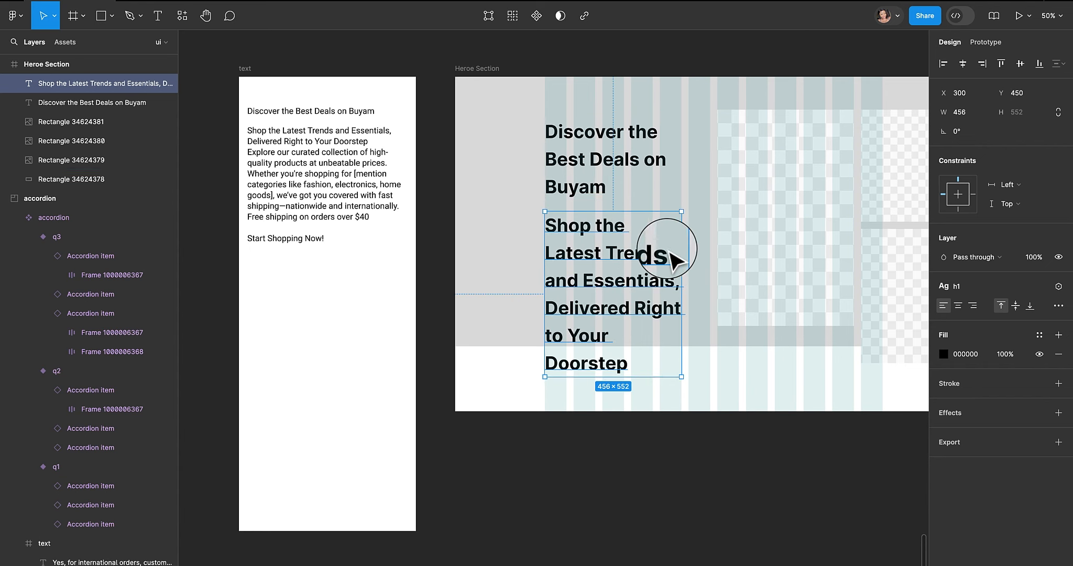
# - Apply the caption text style to the tagline
pyautogui.click(1002, 287)
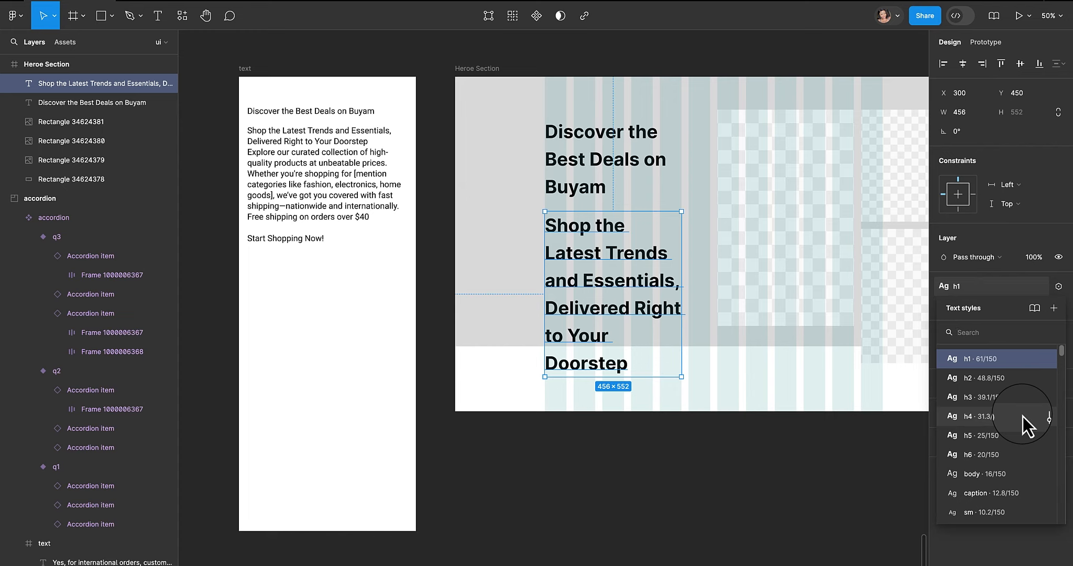
pyautogui.scroll(-1, 1023, 417)
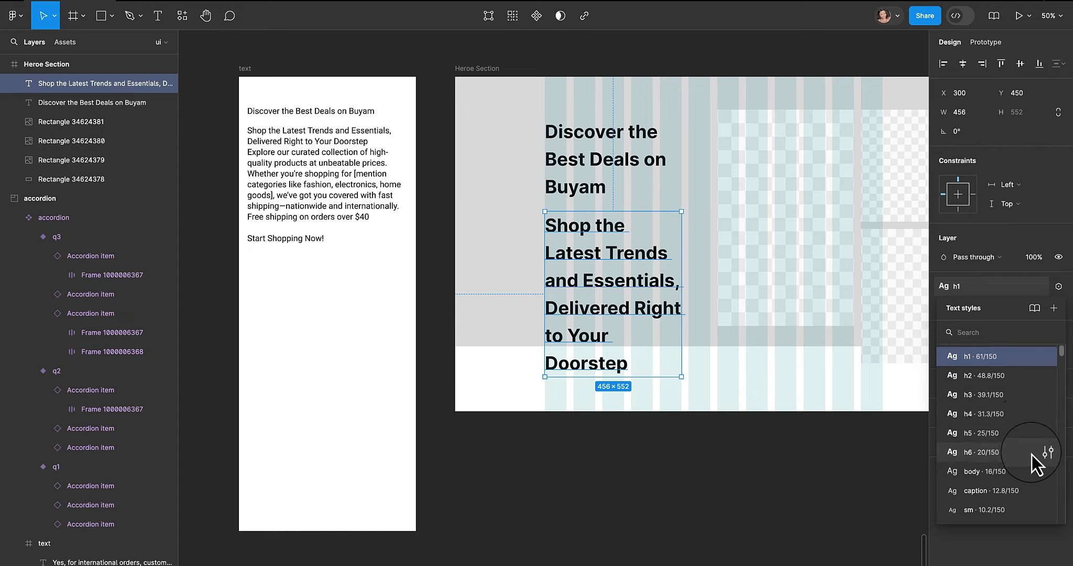
pyautogui.click(1007, 497)
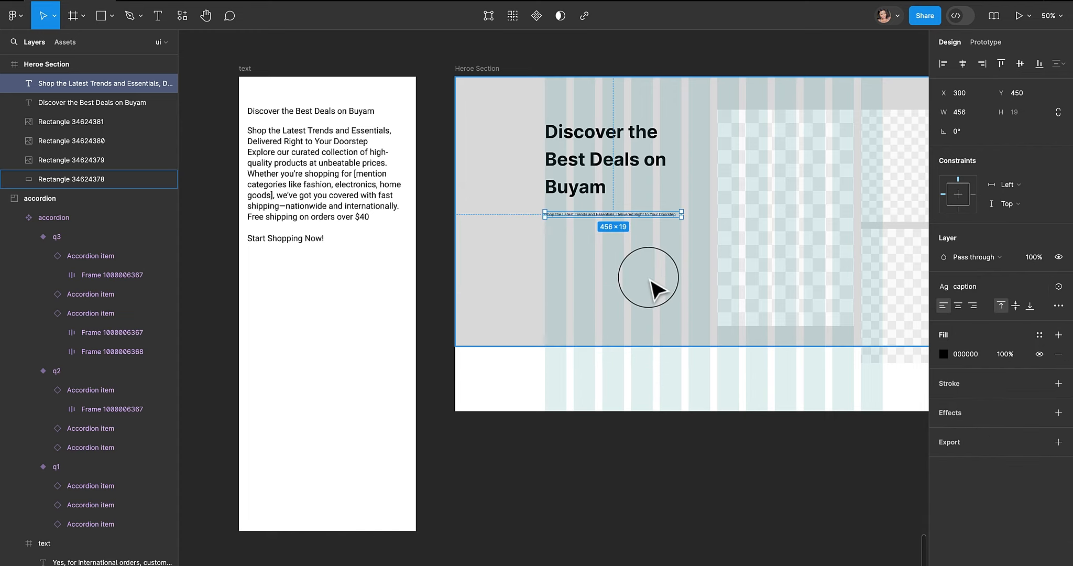
# - Move the tagline above the heading near the top of the hero section
pyautogui.click(642, 242)
pyautogui.moveTo(644, 221); pyautogui.dragTo(639, 121)
pyautogui.scroll(2, 636, 118)
pyautogui.click(641, 141)
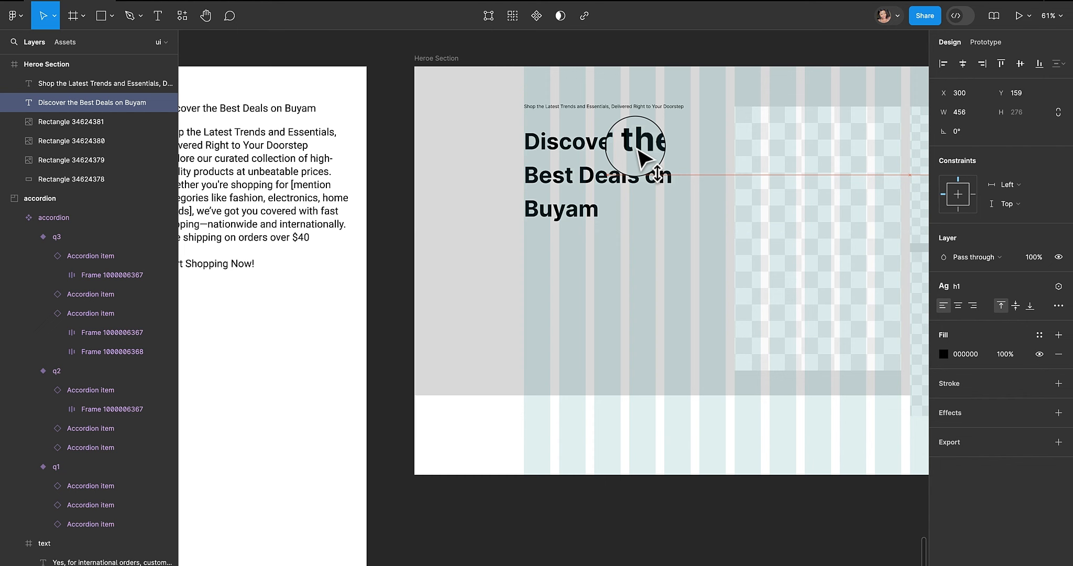
pyautogui.click(668, 108)
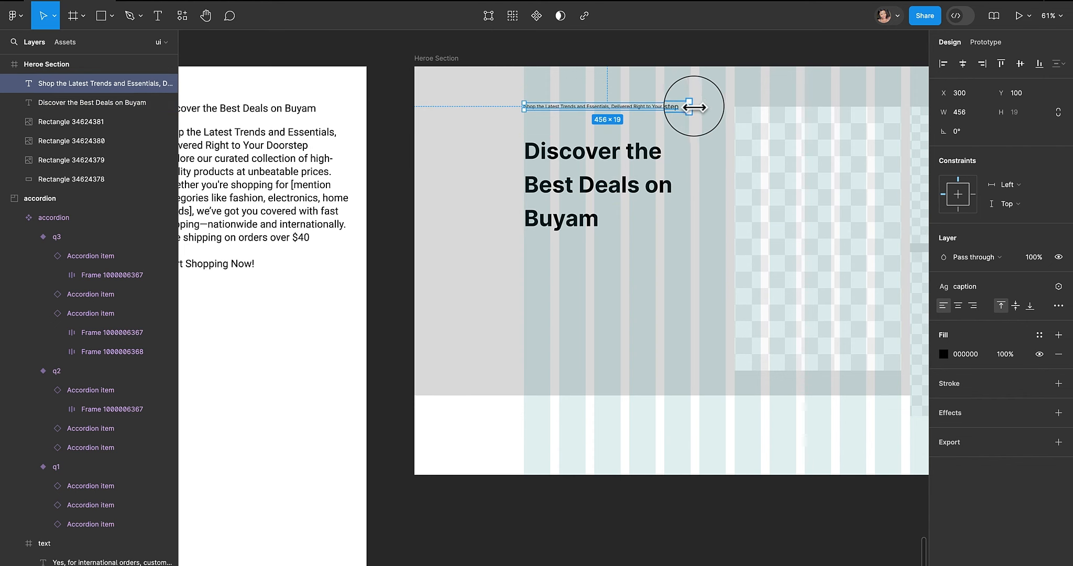
pyautogui.moveTo(688, 107); pyautogui.dragTo(691, 107)
# - Change the tagline's text style to body
pyautogui.click(988, 283)
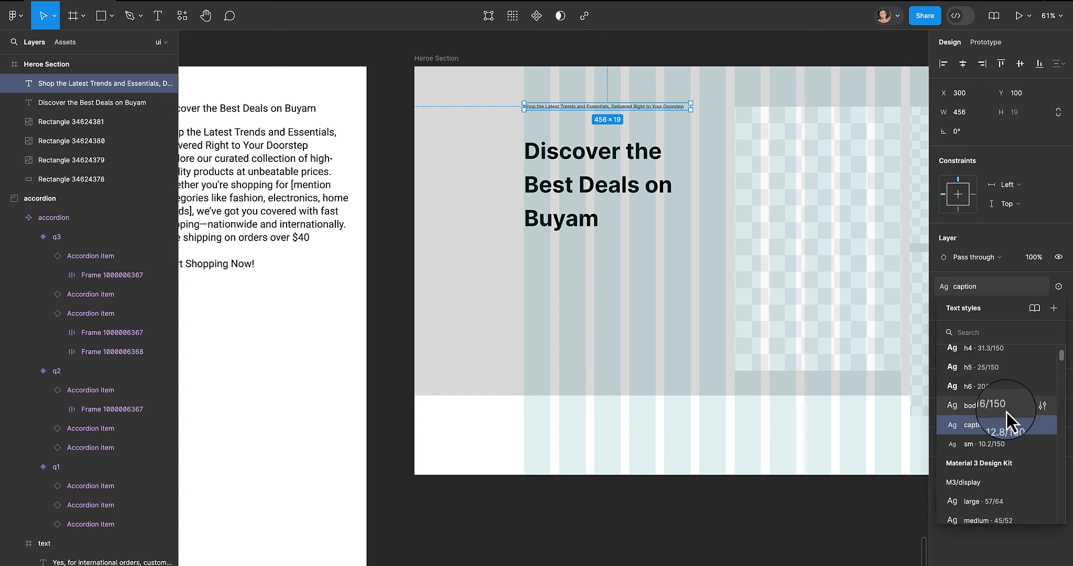
pyautogui.click(1008, 412)
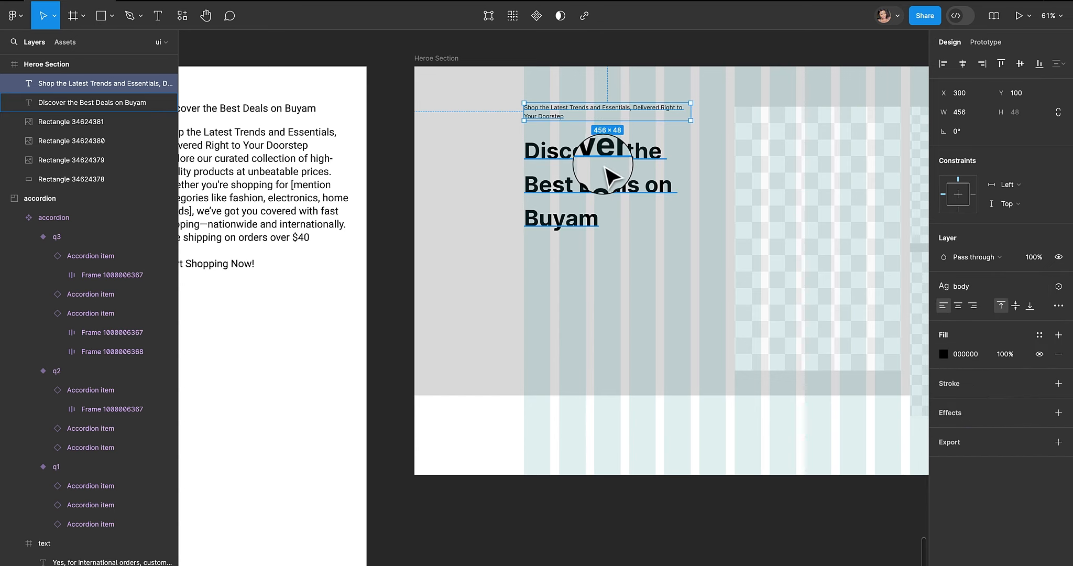
pyautogui.moveTo(613, 177)
pyautogui.mouseDown()
pyautogui.moveTo(605, 152)
pyautogui.moveTo(618, 183)
pyautogui.mouseUp()
pyautogui.keyDown('shift'); pyautogui.click(598, 115); pyautogui.keyUp('shift')
pyautogui.click(554, 116)
pyautogui.keyDown('shift'); pyautogui.click(557, 149); pyautogui.keyUp('shift')
pyautogui.moveTo(499, 187); pyautogui.dragTo(587, 159)
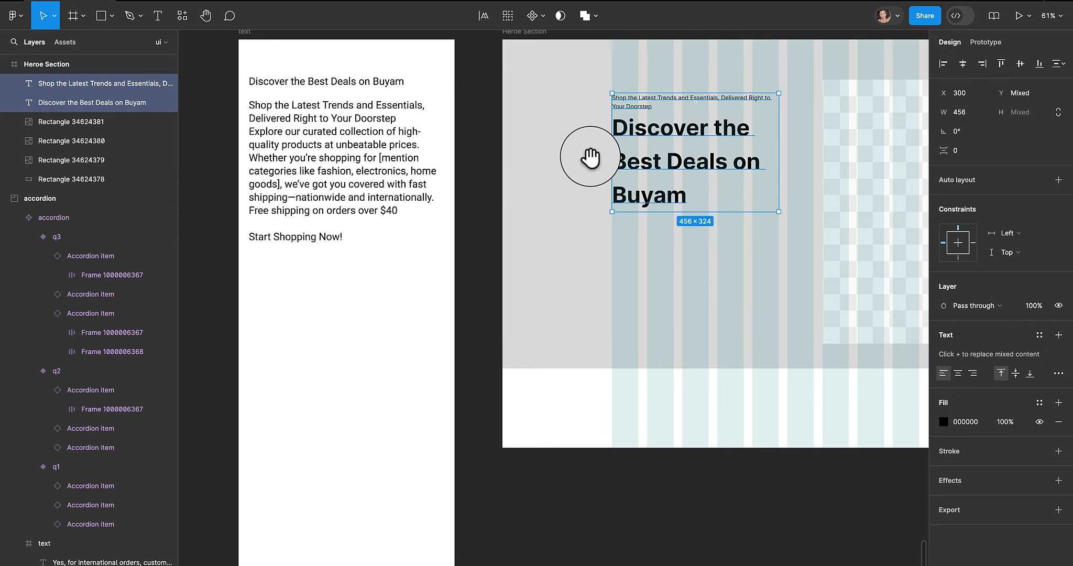
# - Copy the paragraph from 'Explore our curated collection…' through '…orders over $40' in the text frame
pyautogui.click(396, 164)
pyautogui.press('Return')
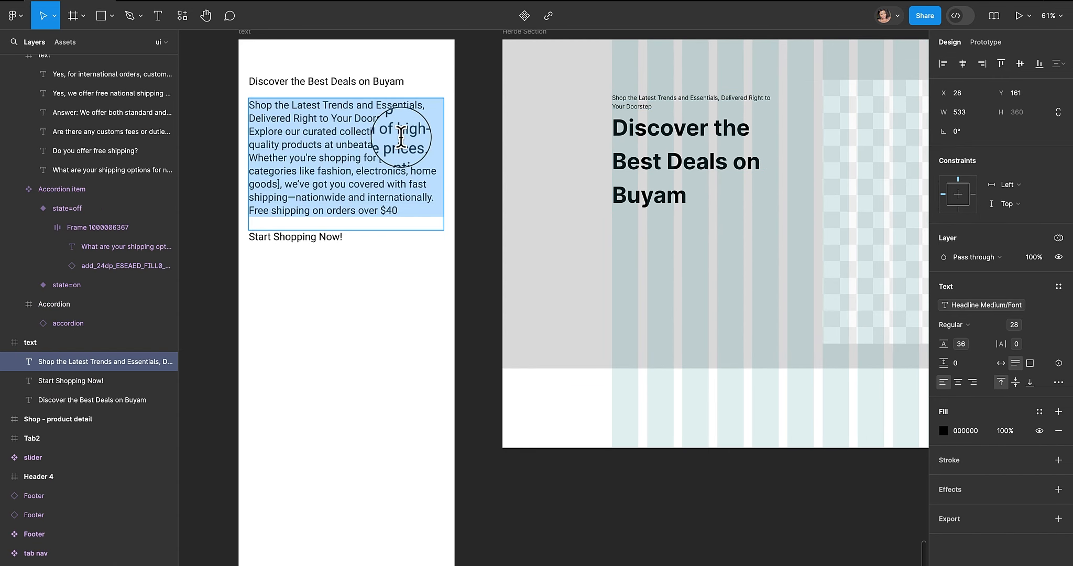
pyautogui.moveTo(250, 132); pyautogui.dragTo(409, 209)
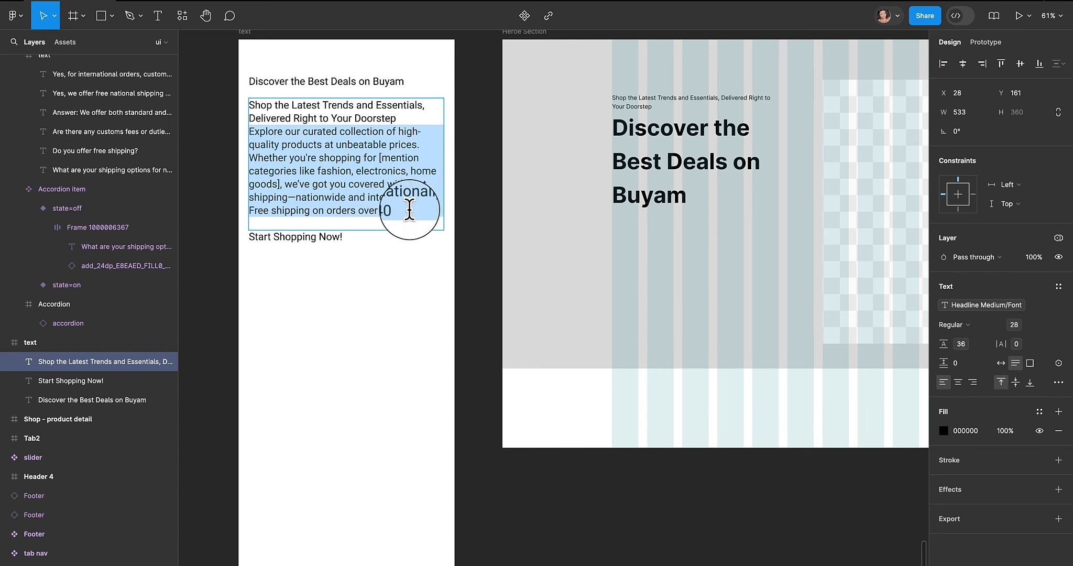
# - Duplicate the tagline below the heading, paste the copied paragraph into it, and nudge it slightly upward
pyautogui.click(652, 108)
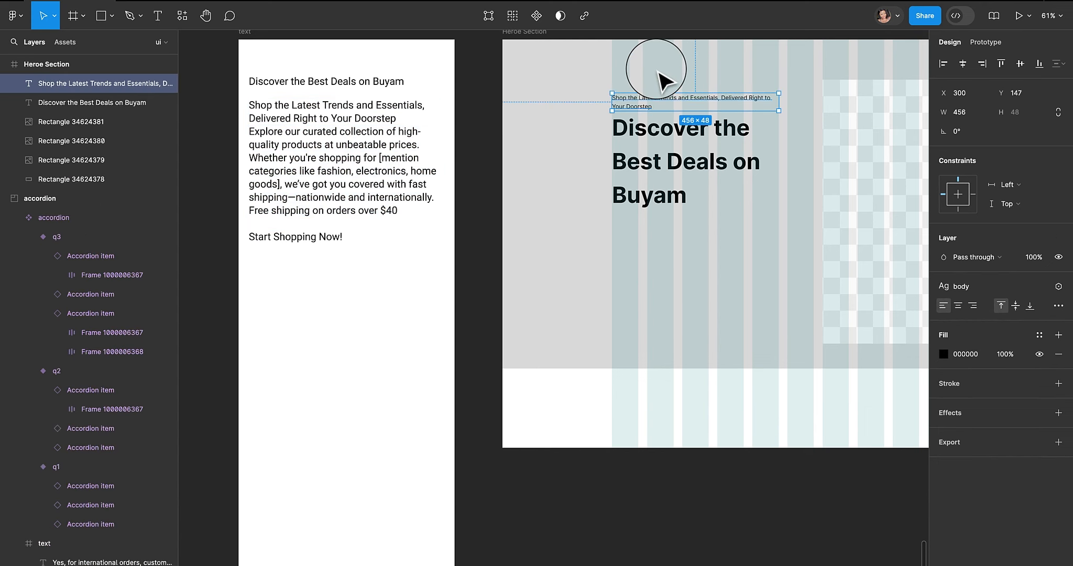
pyautogui.moveTo(653, 103); pyautogui.dragTo(665, 248)
pyautogui.doubleClick(663, 246)
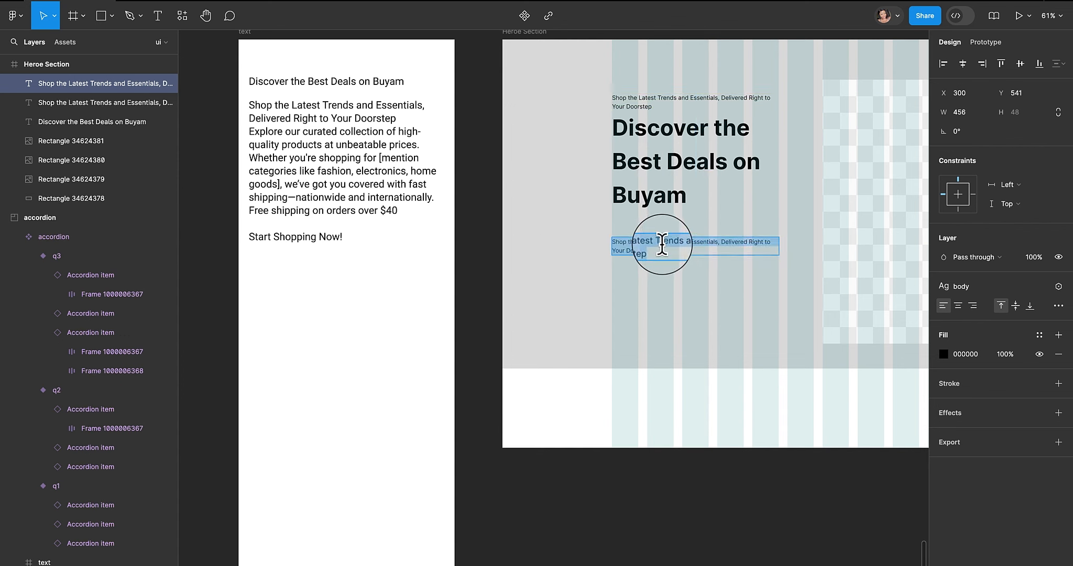
pyautogui.write("Explore our curated collection of high-quality products at unbeatable prices. Whether you're shopping for [mention categories like fashion, electronics, home goods], we’ve got you covered with fast shipping—nationwide and internationally. Free shipping on orders over $40")
pyautogui.click(791, 172)
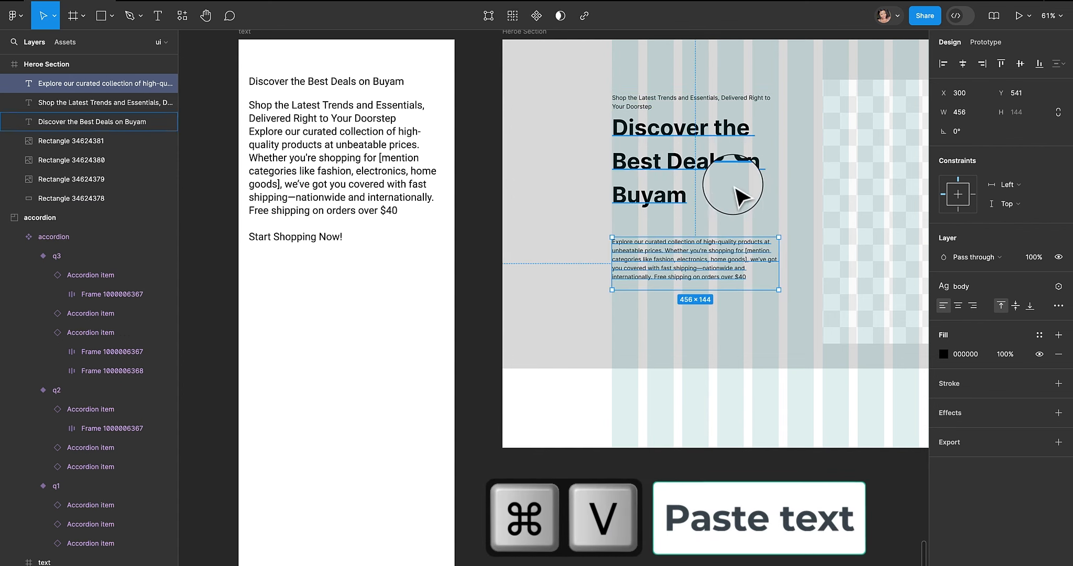
pyautogui.moveTo(711, 254); pyautogui.dragTo(711, 247)
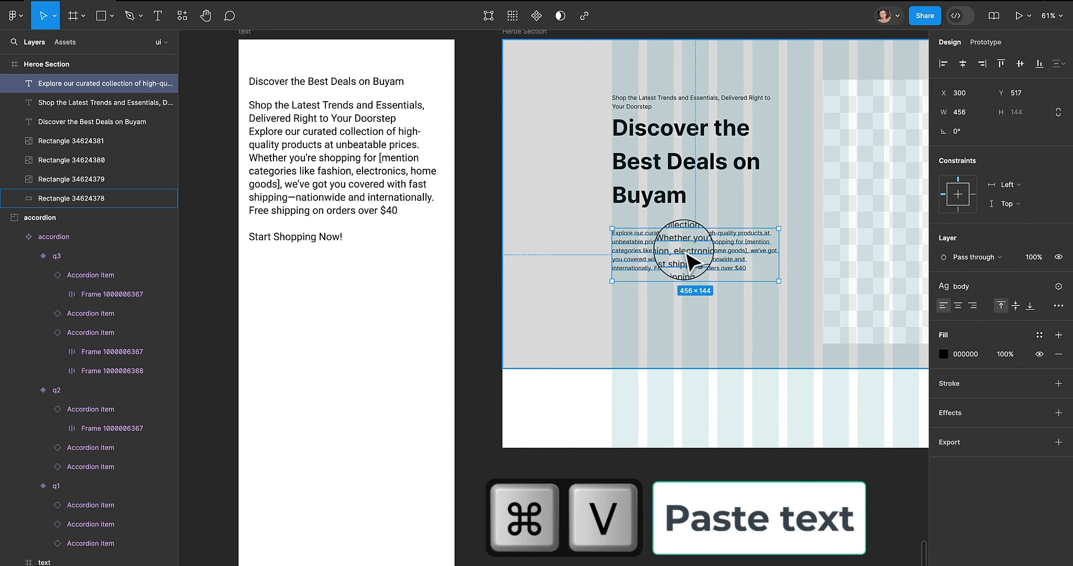
# - Nudge the description text slightly upward within the hero section
pyautogui.moveTo(679, 239); pyautogui.dragTo(677, 230)
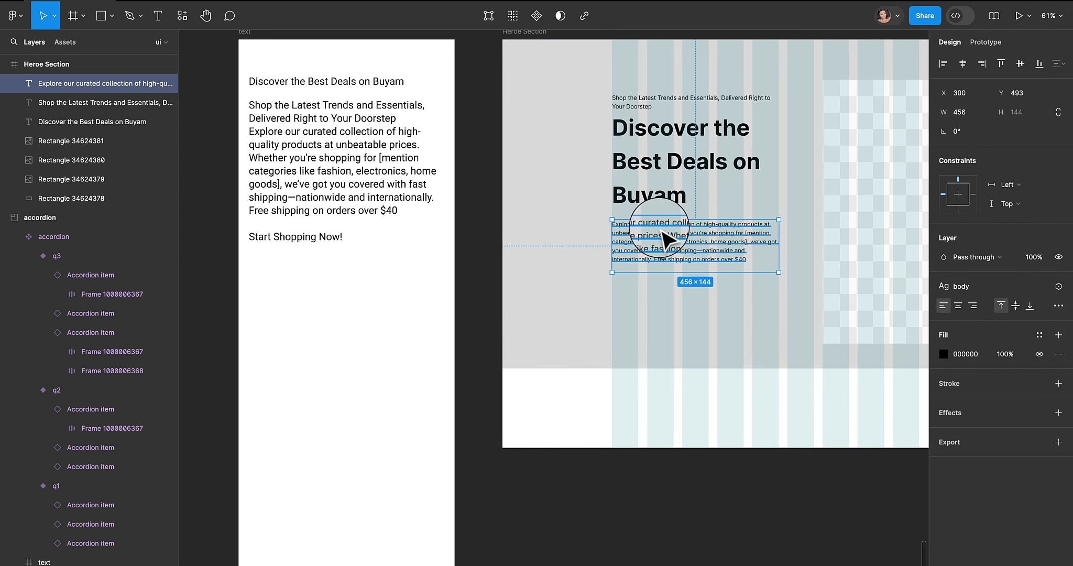
# - Move 'Start Shopping Now!' from the text frame into the hero section below the description and narrow its text box
pyautogui.click(301, 253)
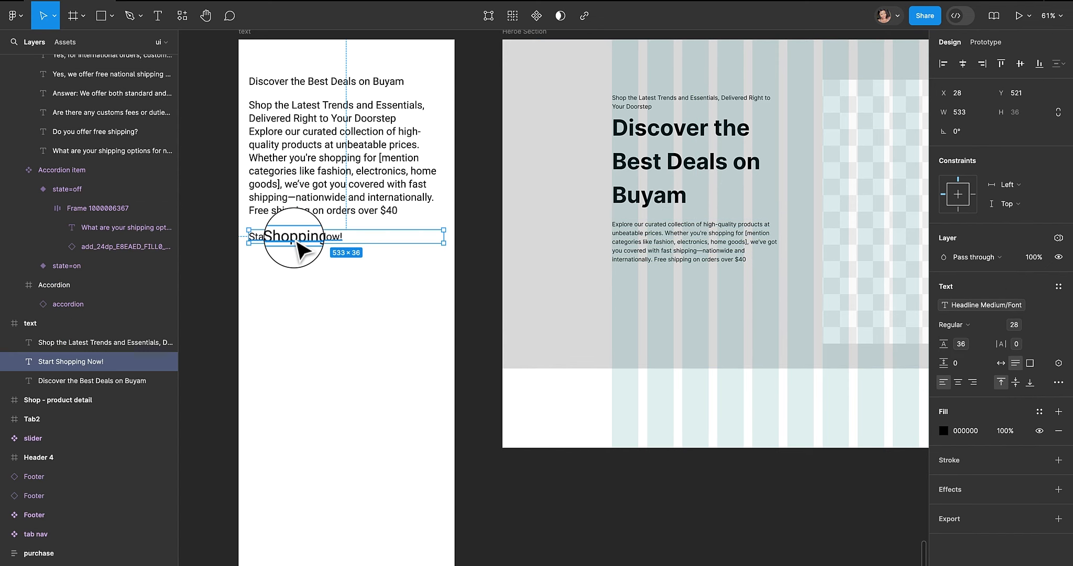
pyautogui.moveTo(297, 242); pyautogui.dragTo(661, 302)
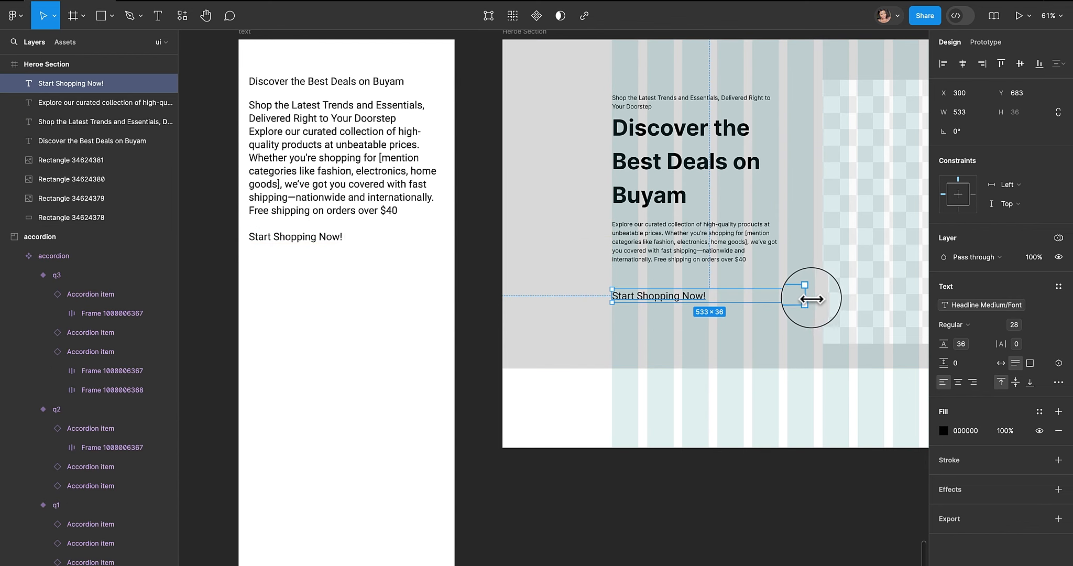
pyautogui.moveTo(810, 298); pyautogui.dragTo(683, 299)
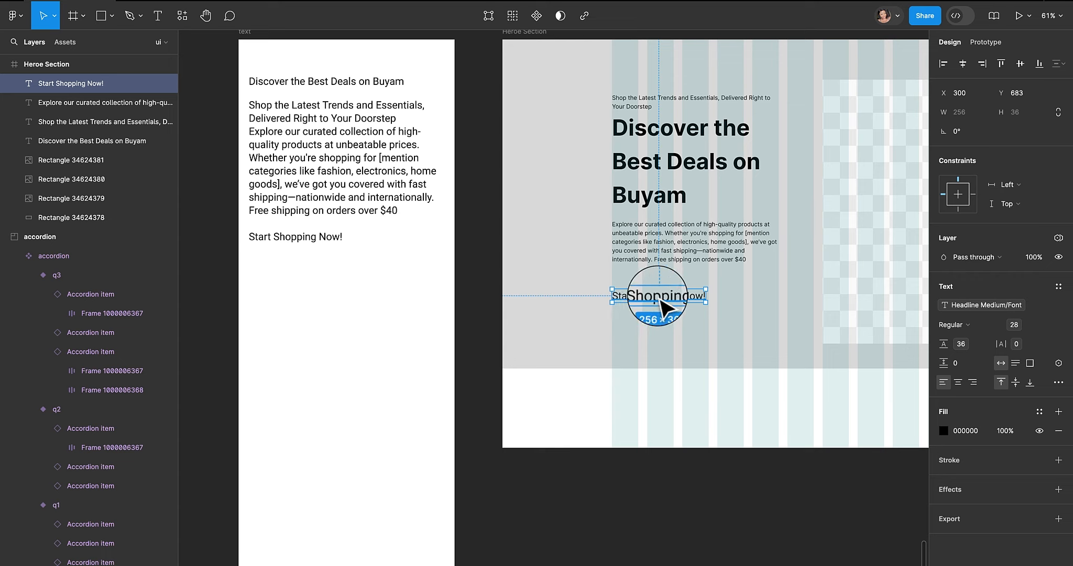
# - Apply the body text style to 'Start Shopping Now!', detach the style, and set its weight to Bold
pyautogui.click(1059, 288)
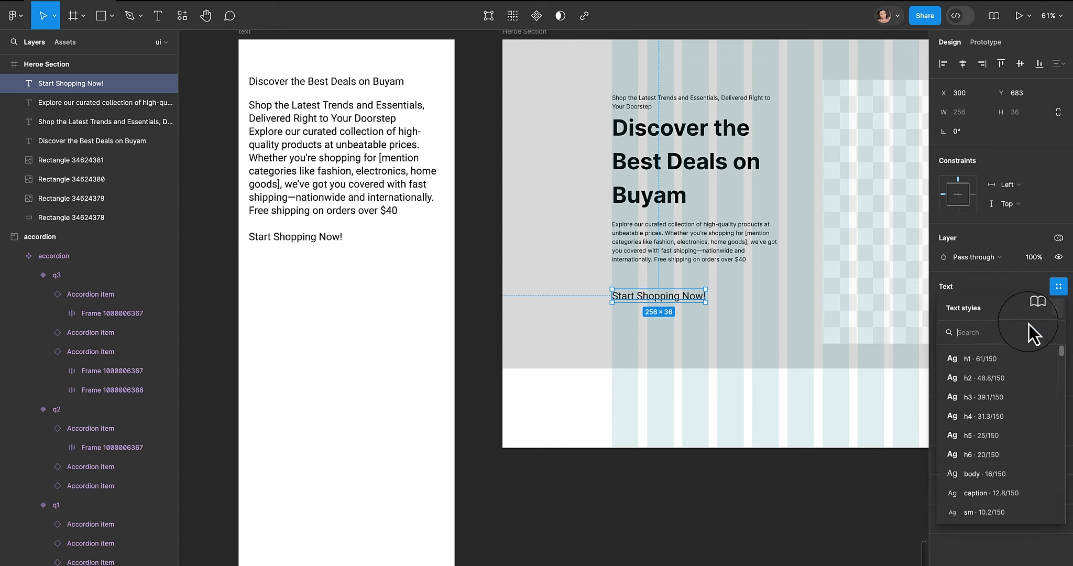
pyautogui.click(1004, 475)
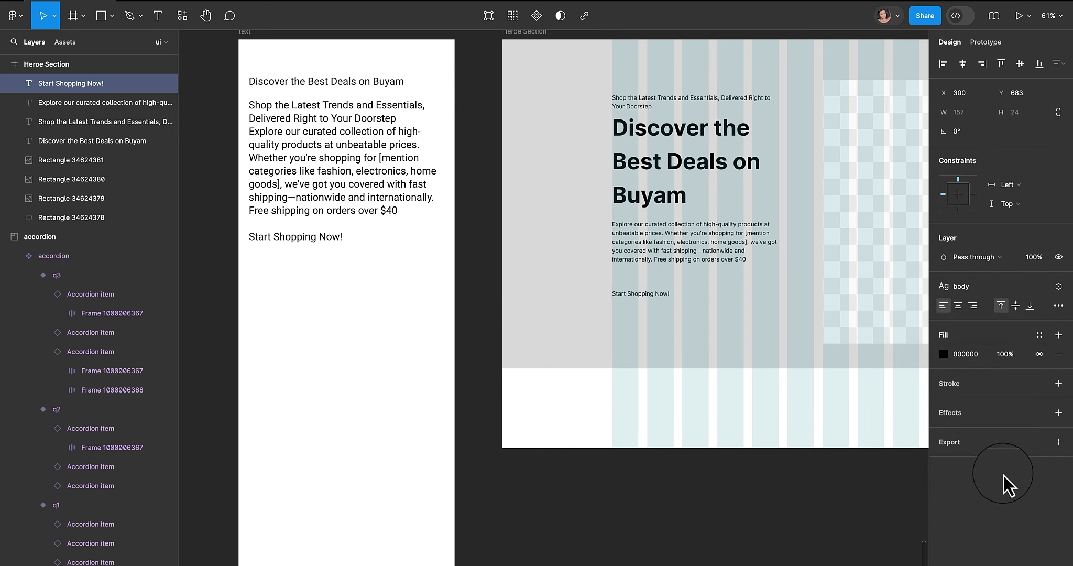
pyautogui.hotkey('shift', '0')
pyautogui.press('super+plus')
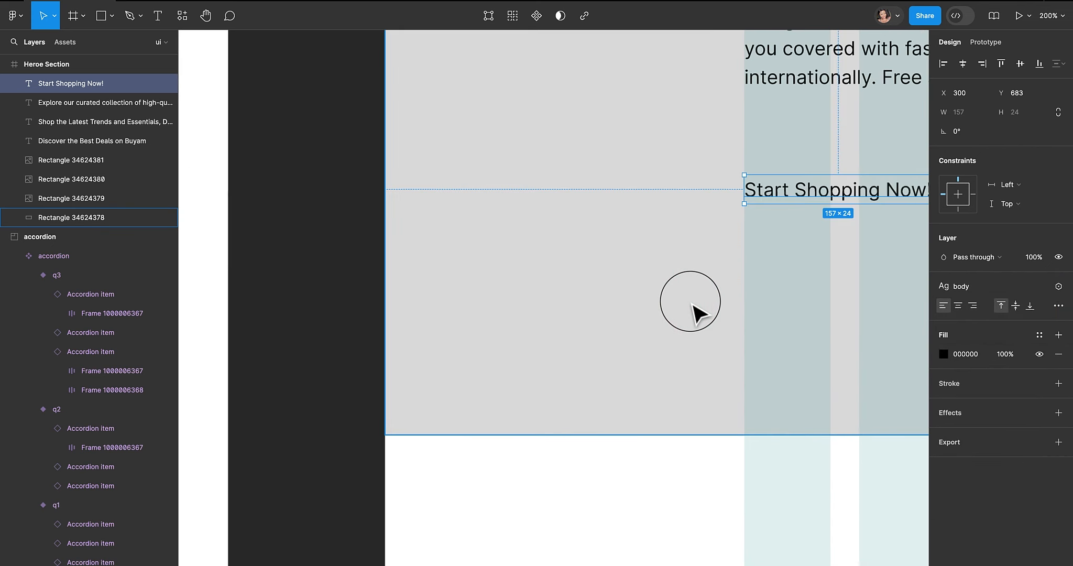
pyautogui.press('space')
pyautogui.moveTo(717, 170); pyautogui.dragTo(377, 256)
pyautogui.moveTo(758, 303); pyautogui.dragTo(735, 300)
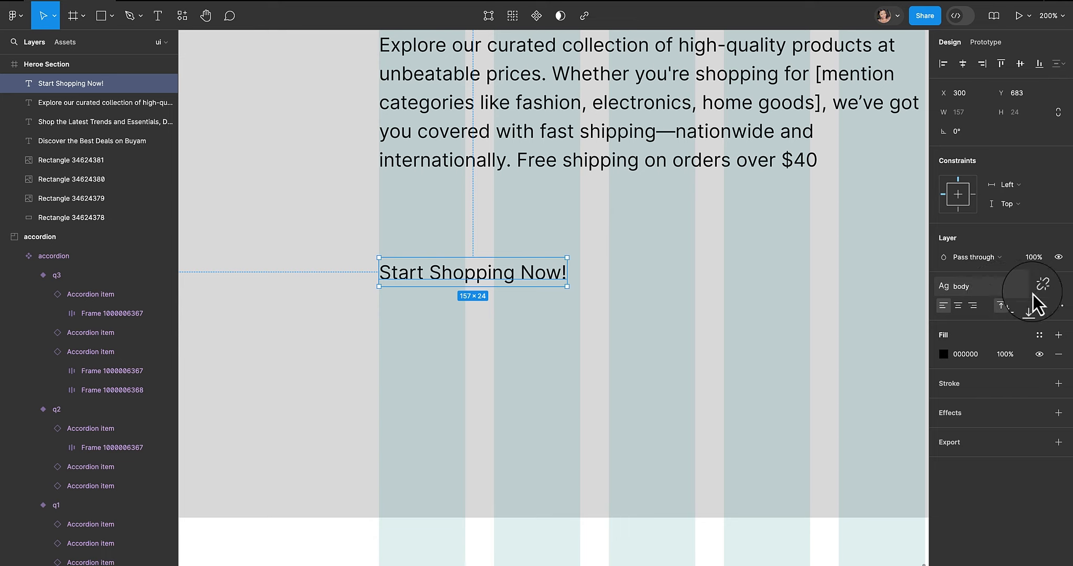
pyautogui.click(1041, 289)
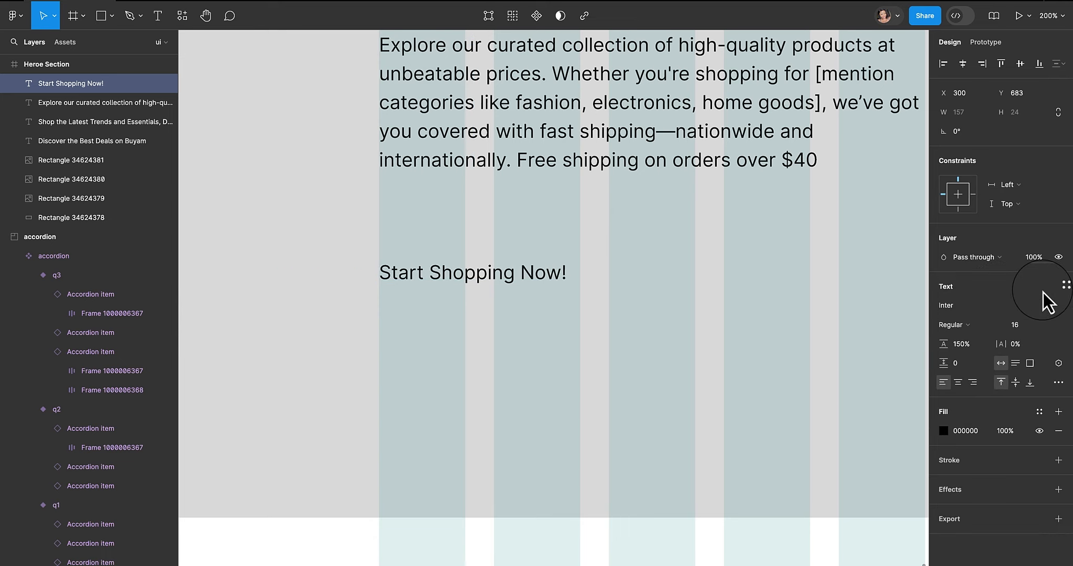
pyautogui.click(986, 326)
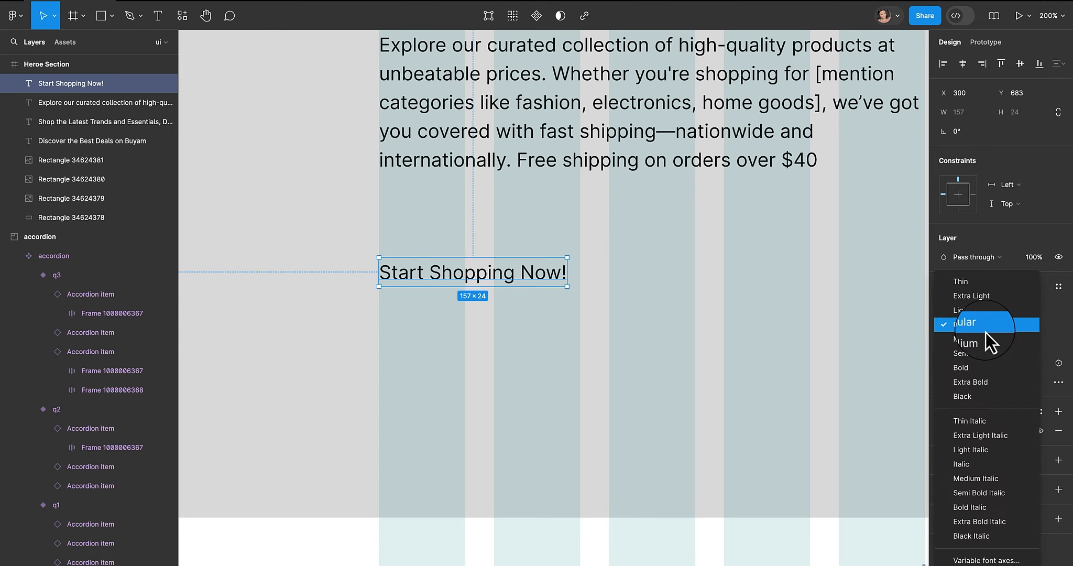
pyautogui.click(985, 369)
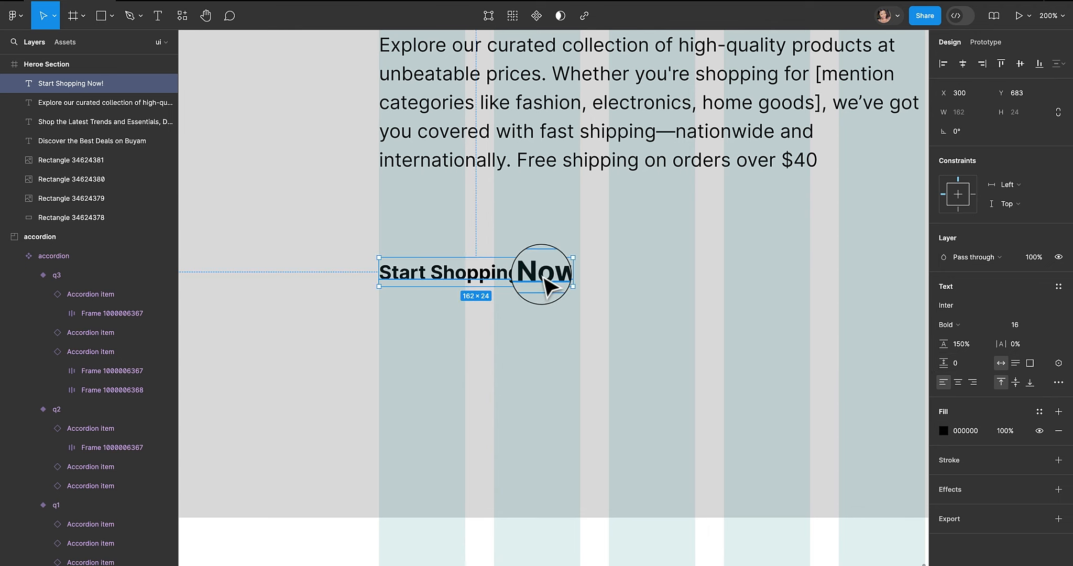
# - Wrap 'Start Shopping Now!' in an auto layout frame and give the frame a green fill of 549A33
pyautogui.hotkey('shift', 'a')
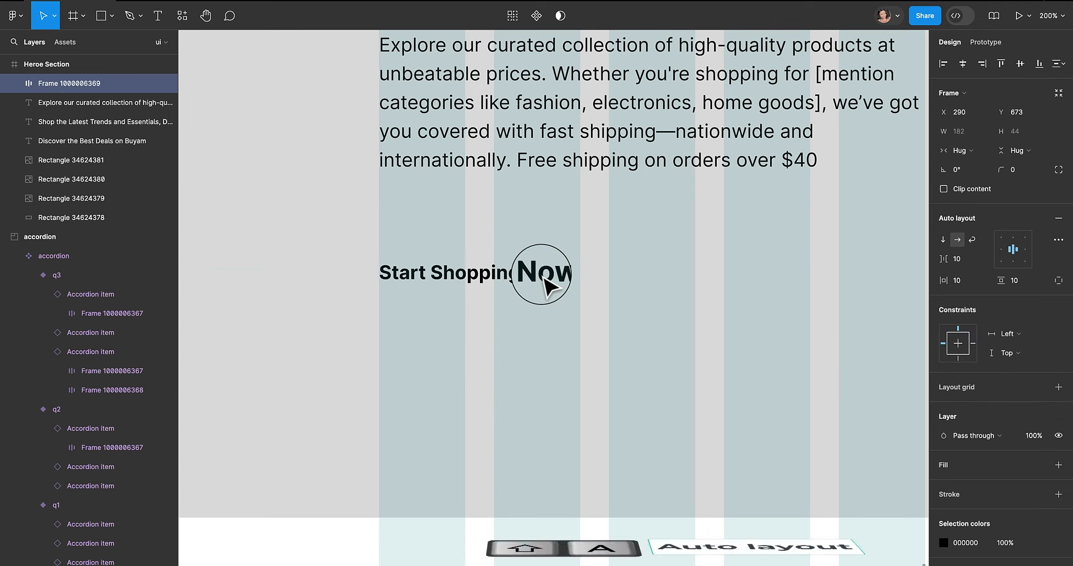
pyautogui.moveTo(498, 271); pyautogui.dragTo(505, 273)
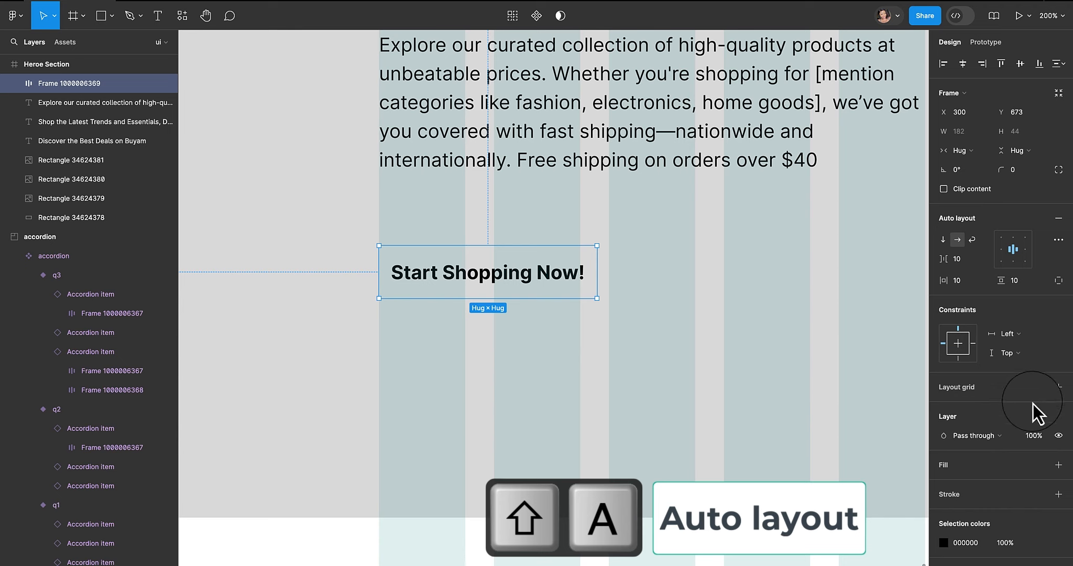
pyautogui.click(1039, 464)
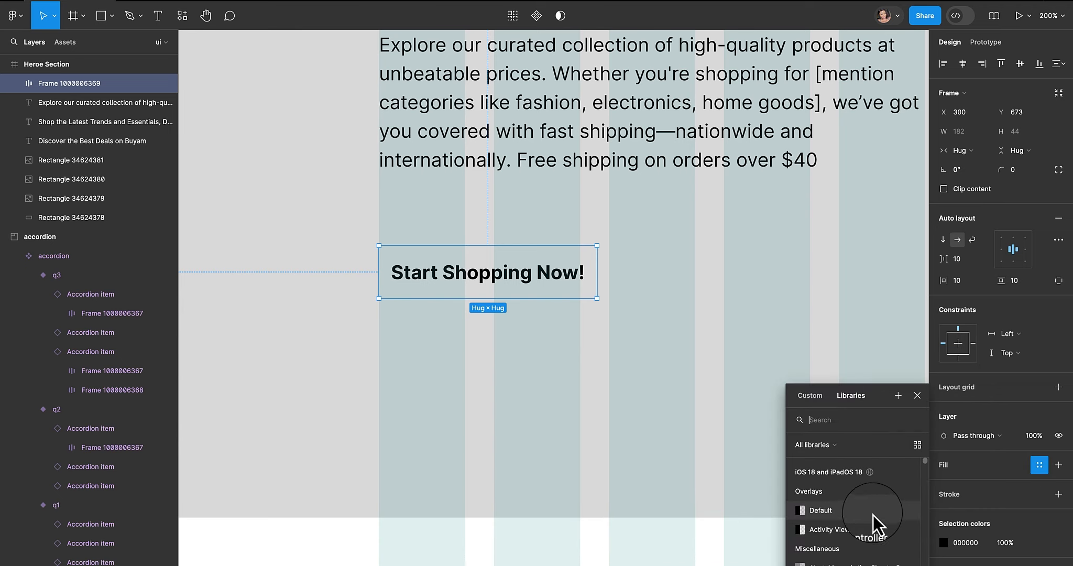
pyautogui.click(1054, 465)
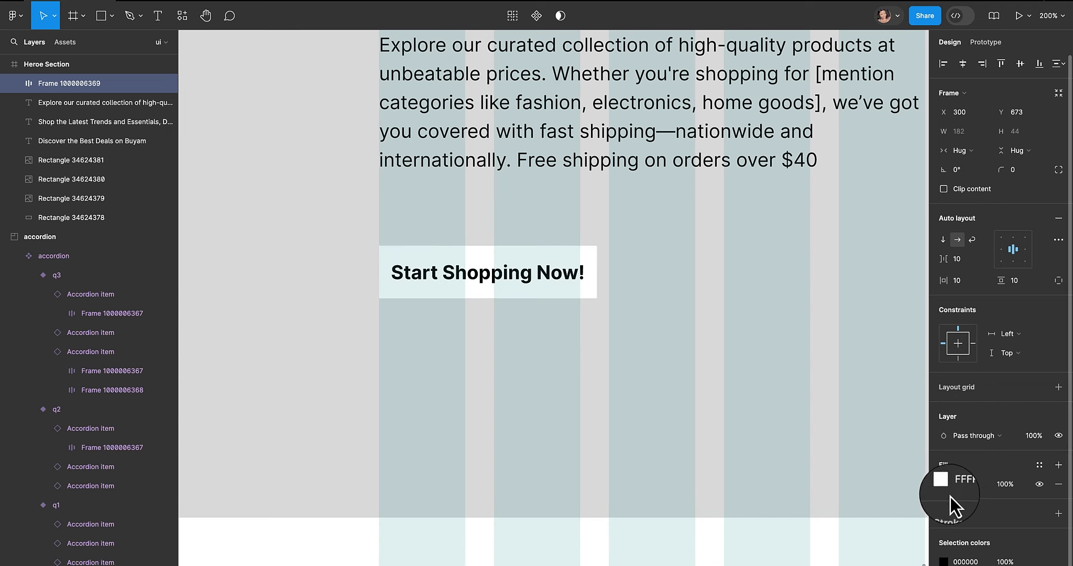
pyautogui.click(947, 490)
pyautogui.moveTo(877, 501); pyautogui.dragTo(858, 500)
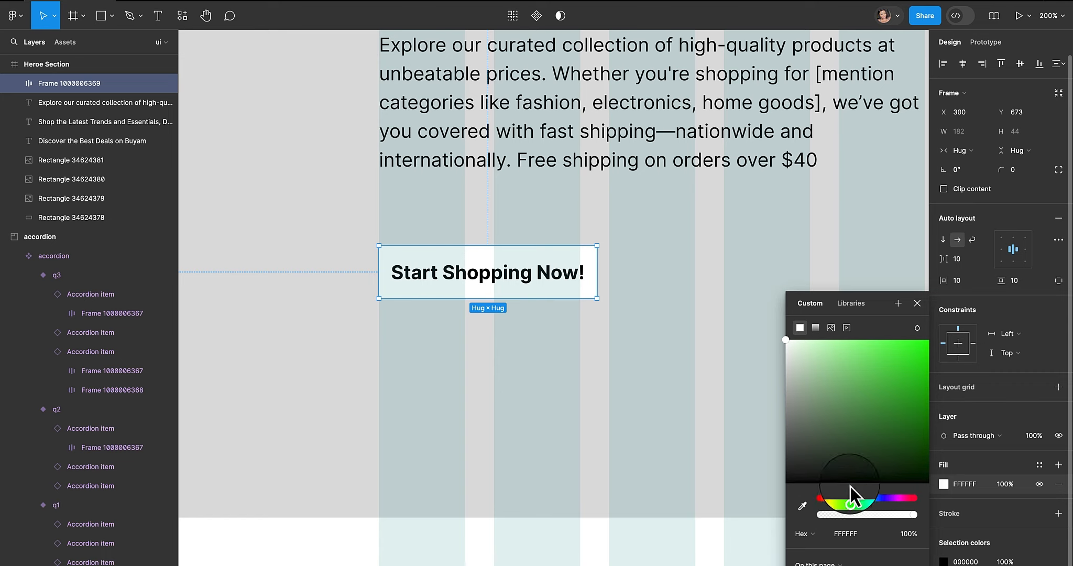
pyautogui.moveTo(914, 357); pyautogui.dragTo(883, 397)
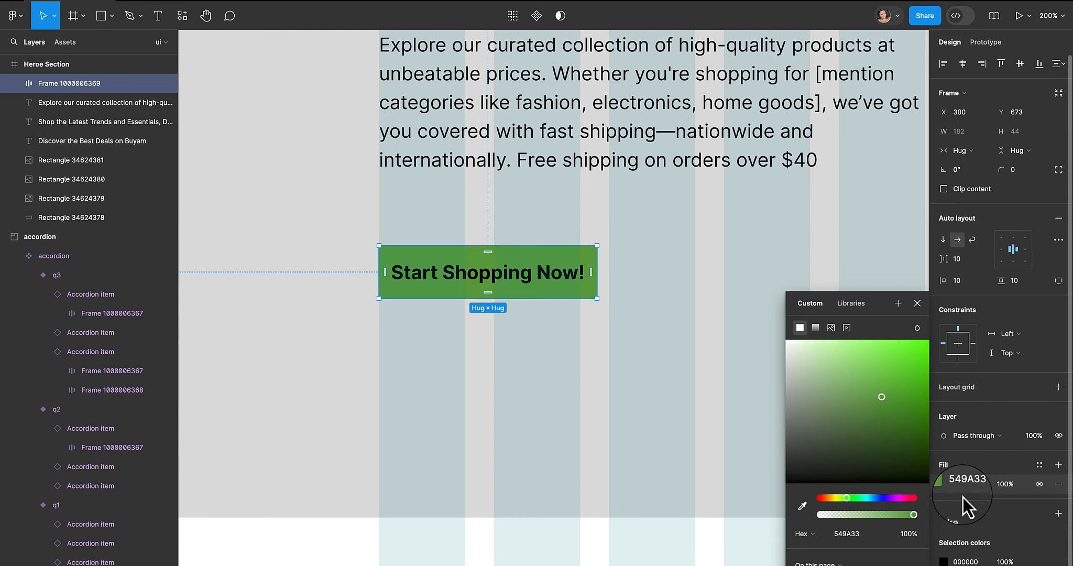
pyautogui.click(943, 561)
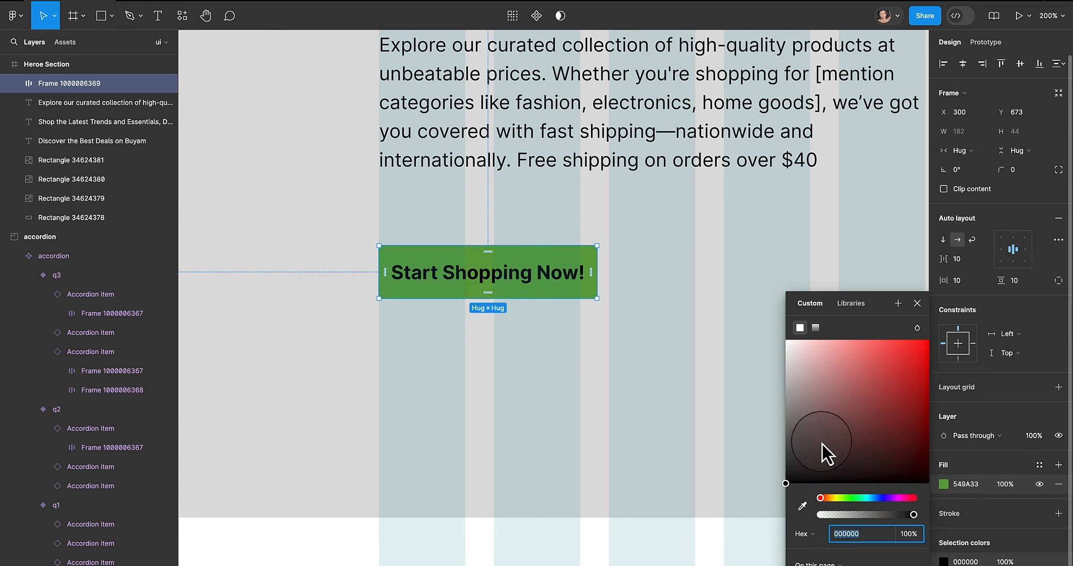
pyautogui.click(688, 167)
# - Edit the h1 text style to reduce its line height to 101
pyautogui.press('-')
pyautogui.press('-')
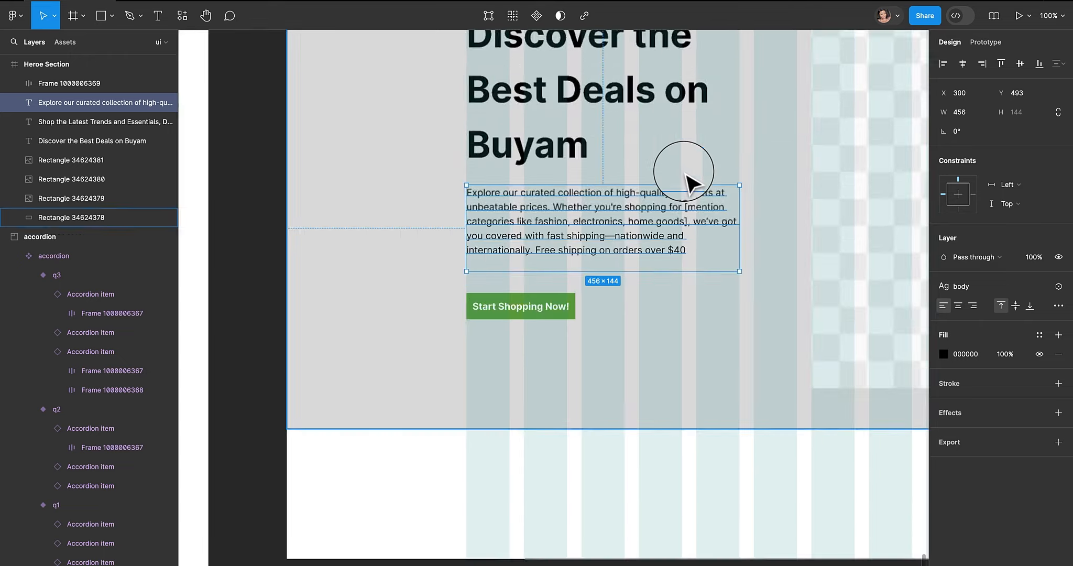
pyautogui.moveTo(695, 163); pyautogui.dragTo(599, 183)
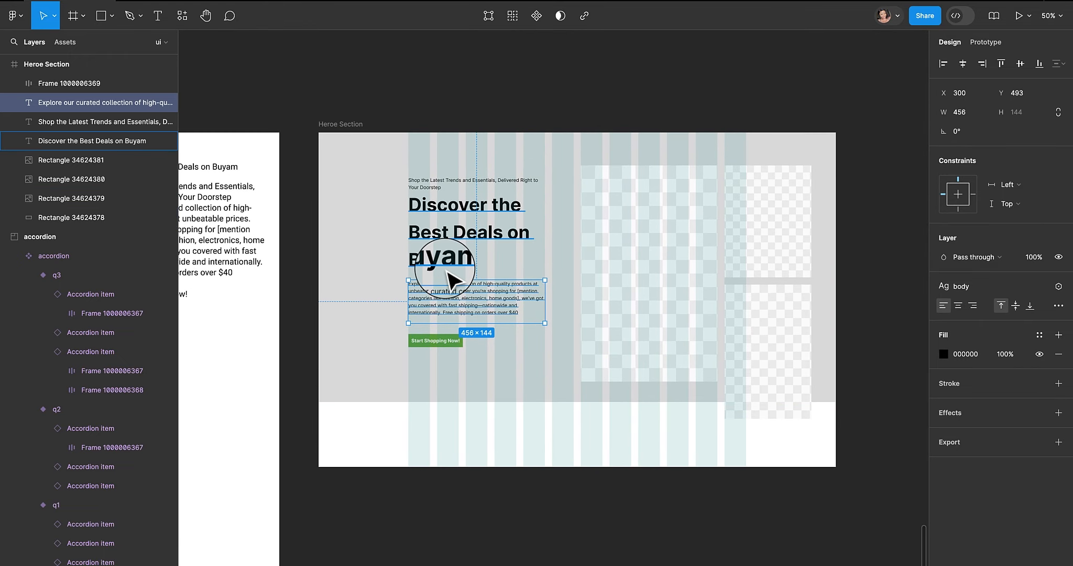
pyautogui.press('+')
pyautogui.scroll(4, 450, 278)
pyautogui.hscroll(-4, 450, 277)
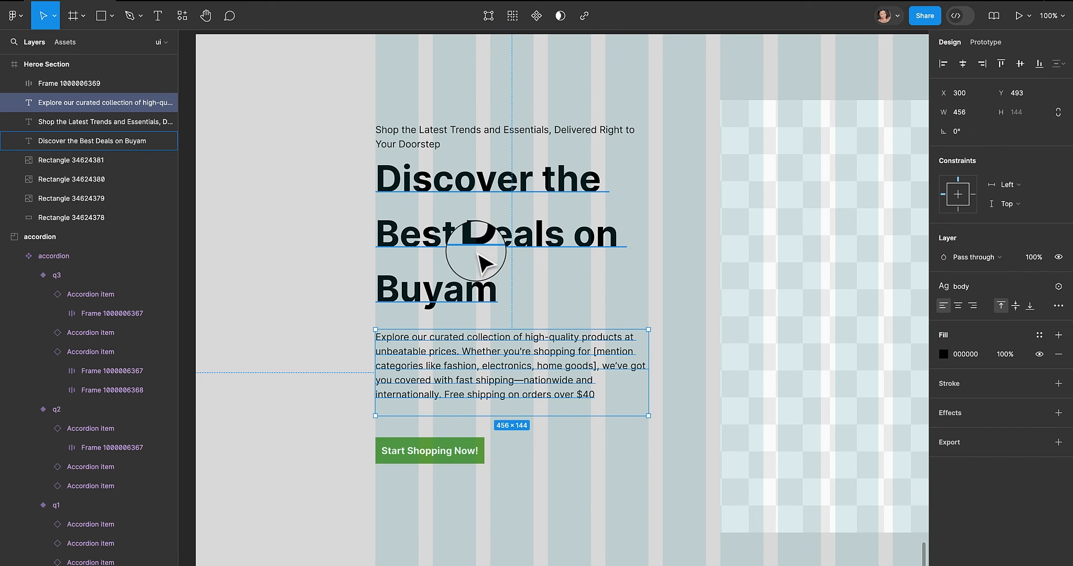
pyautogui.click(486, 236)
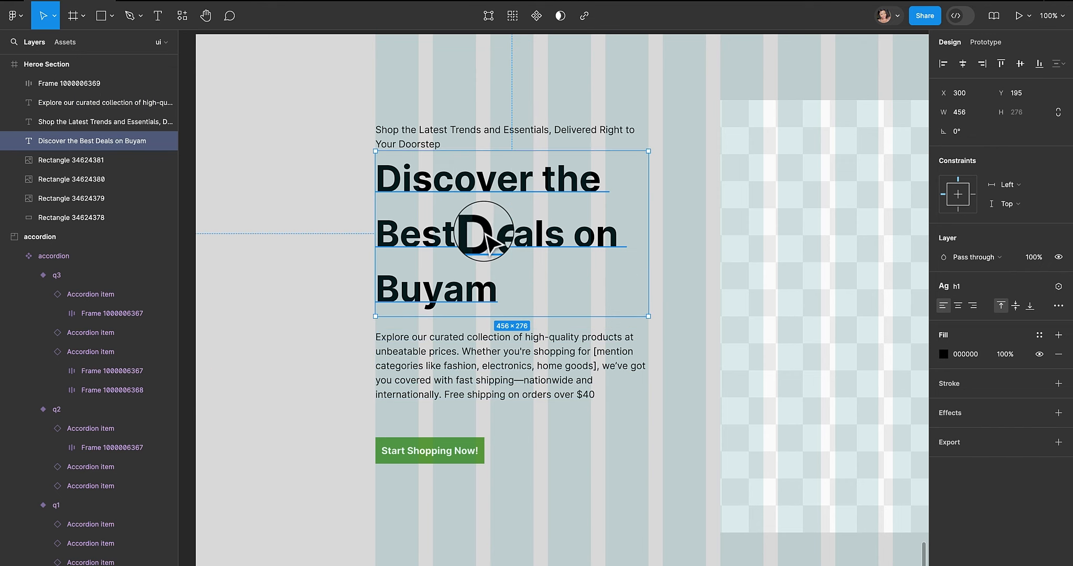
pyautogui.click(971, 290)
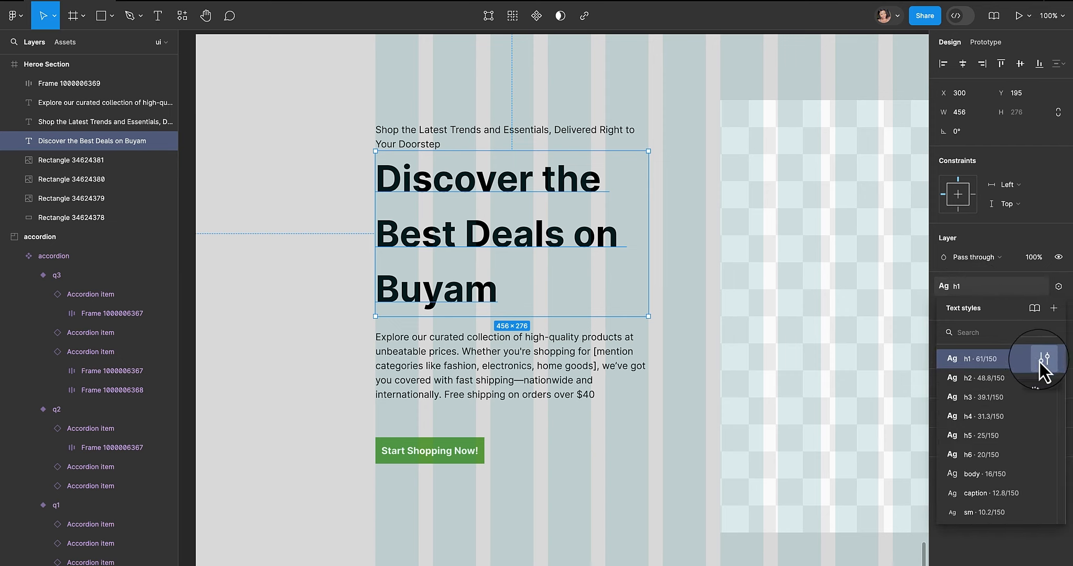
pyautogui.click(1043, 359)
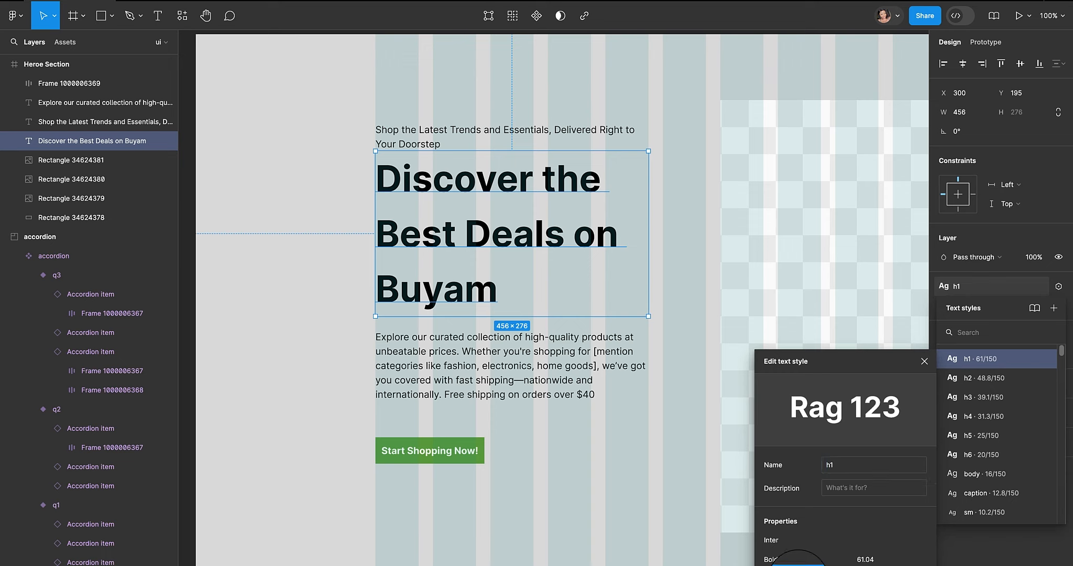
pyautogui.press('Down')
pyautogui.press('Down')
pyautogui.press('Down')
pyautogui.press('Down')
pyautogui.press('Down')
pyautogui.press('Down')
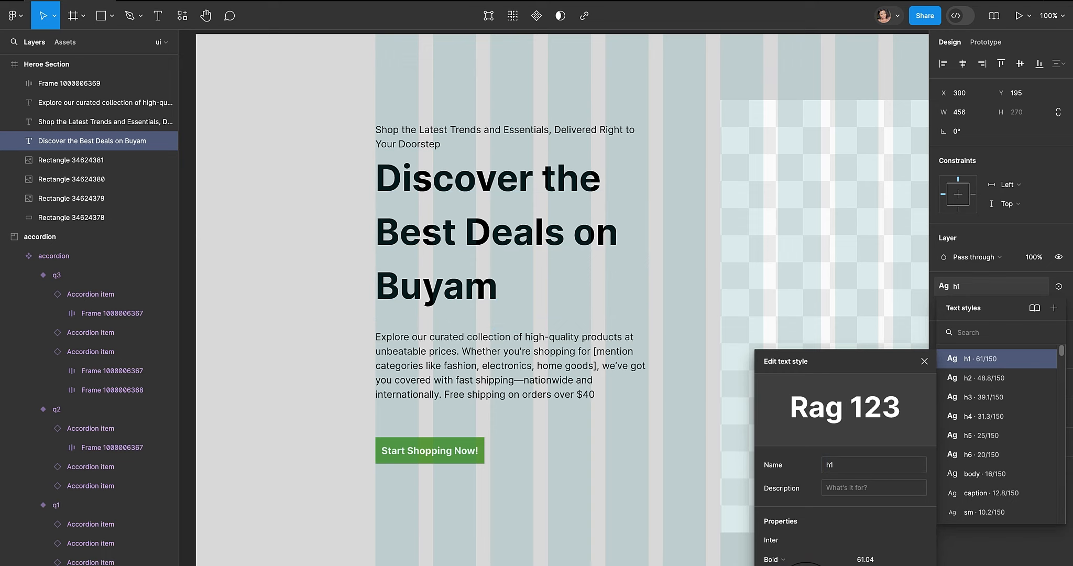
pyautogui.press('Down')
pyautogui.press('Down')
pyautogui.press('Down')
pyautogui.press('Down')
pyautogui.press('Down')
pyautogui.press('Down')
pyautogui.press('Down')
pyautogui.press('Down')
pyautogui.press('Down')
pyautogui.press('Down')
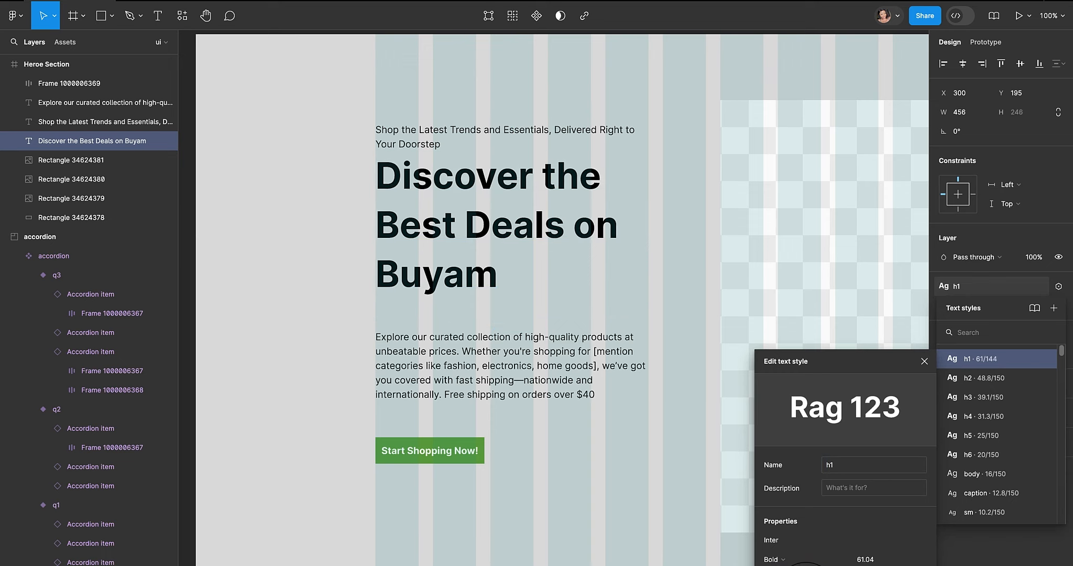
pyautogui.press('Down')
pyautogui.press('Down')
pyautogui.press('Down')
pyautogui.press('Down')
pyautogui.press('Down')
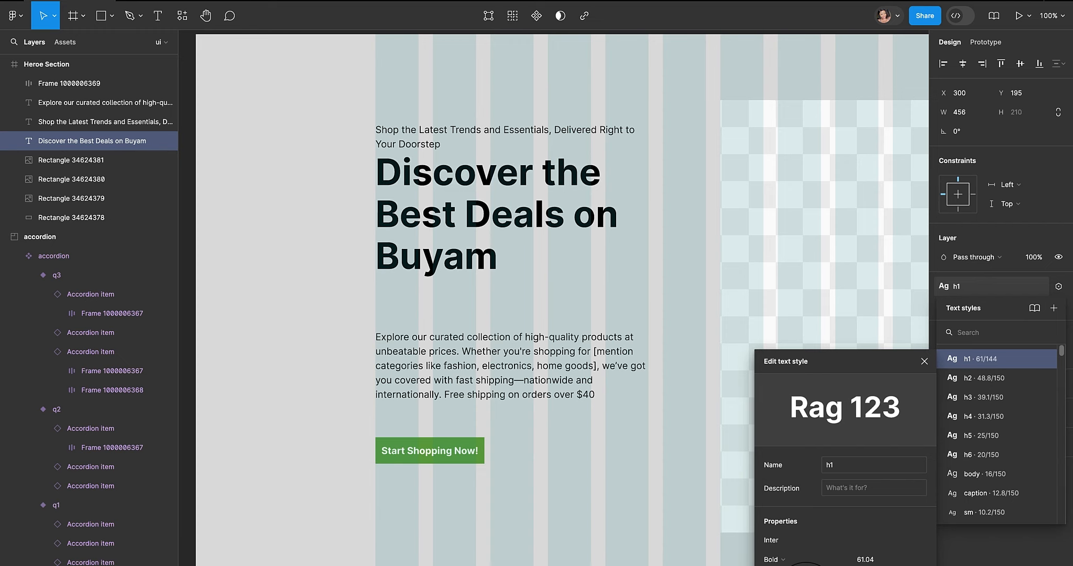
pyautogui.press('Down')
pyautogui.press('Down')
pyautogui.press('Down')
pyautogui.press('Down')
pyautogui.press('Down')
pyautogui.press('Down')
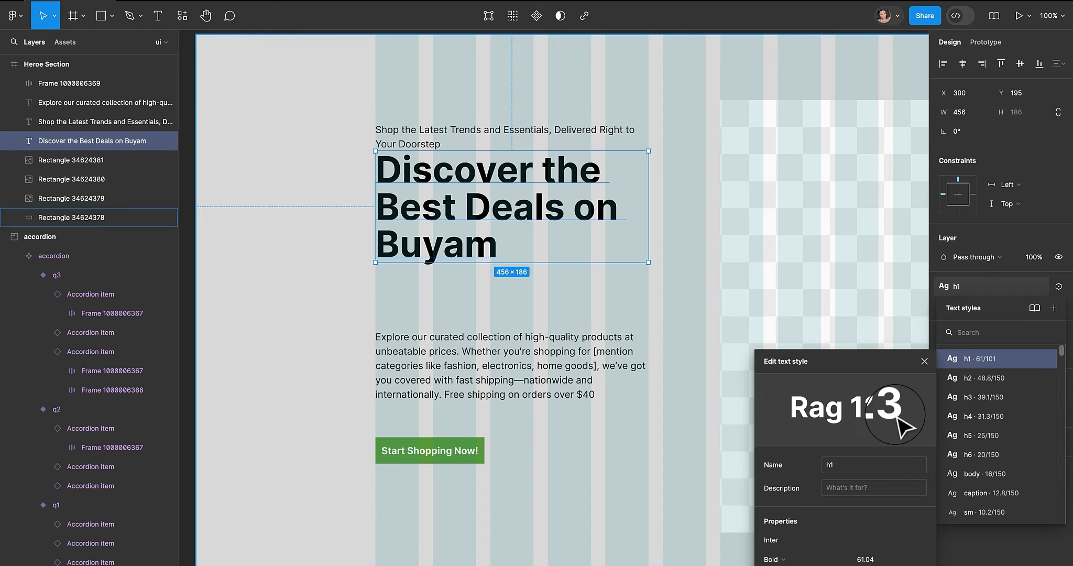
# - Move the description paragraph up closer to the heading
pyautogui.click(555, 288)
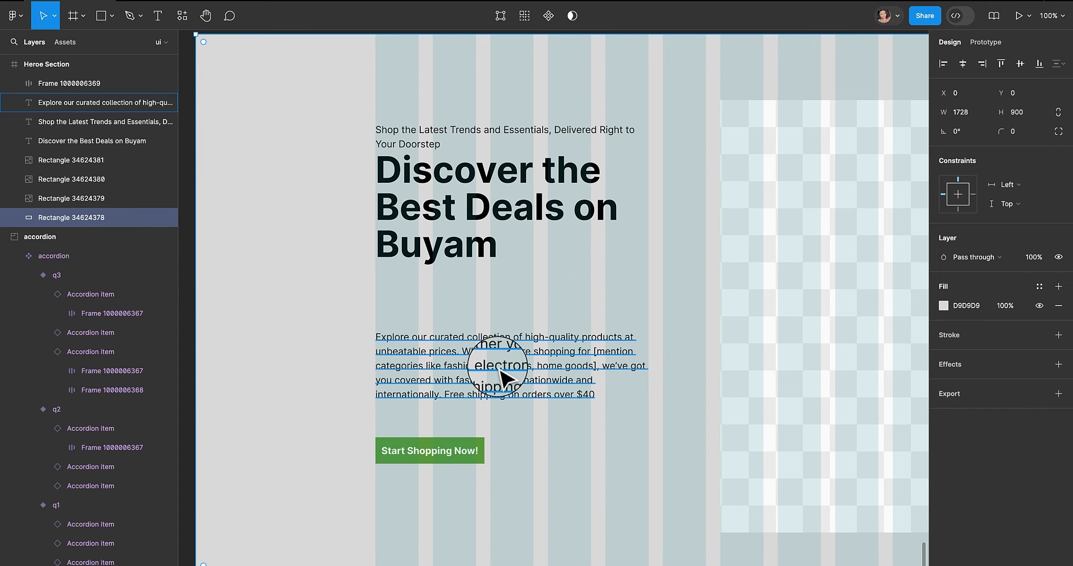
pyautogui.moveTo(497, 373); pyautogui.dragTo(512, 313)
pyautogui.hotkey('ctrl', 'z')
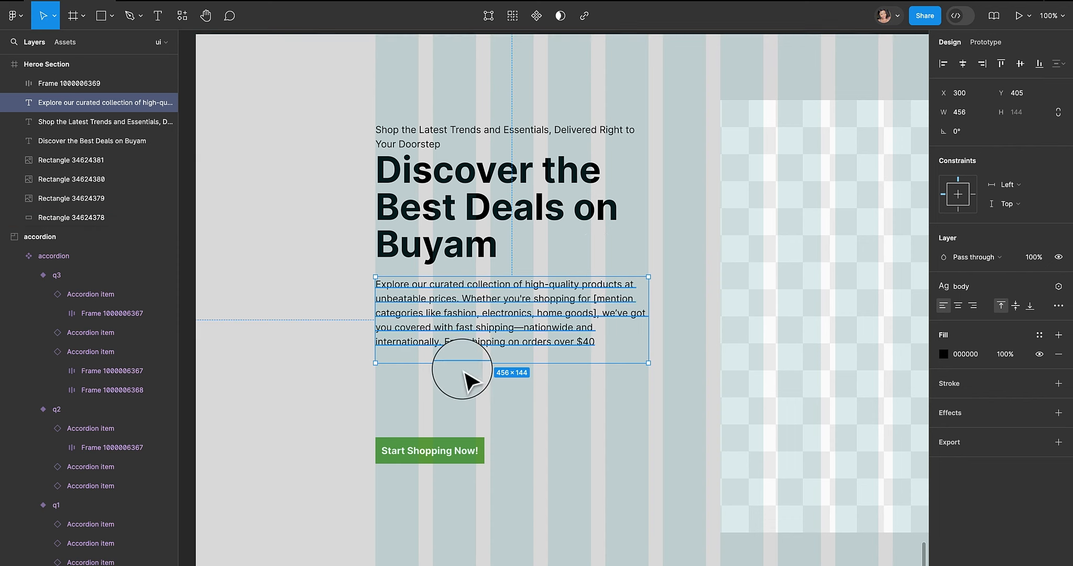
# - Set the button's padding to 40 horizontally and 16 vertically, and its corner radius to 999
pyautogui.click(478, 454)
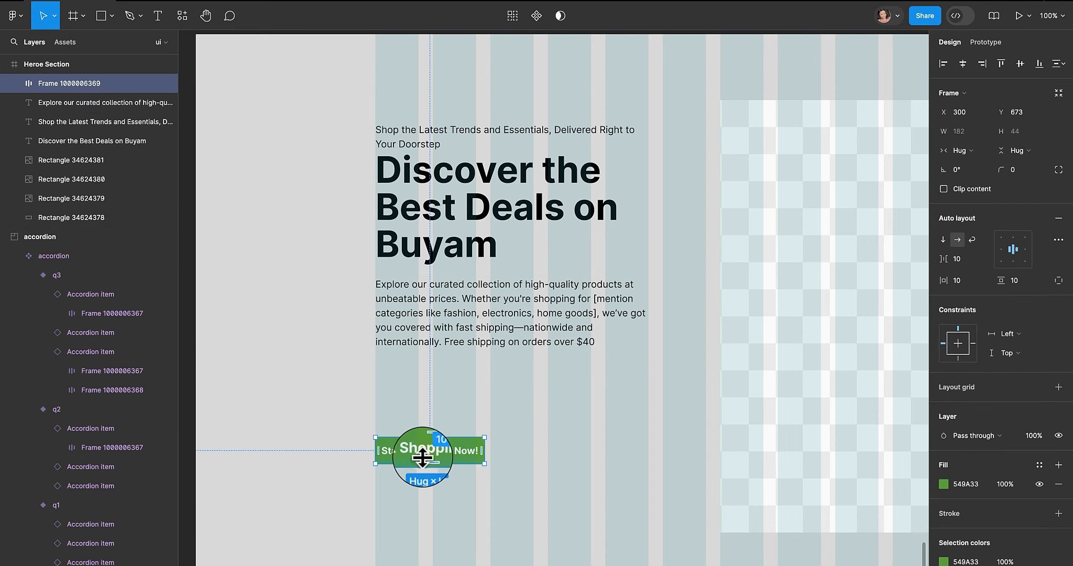
pyautogui.click(1022, 286)
pyautogui.write('16')
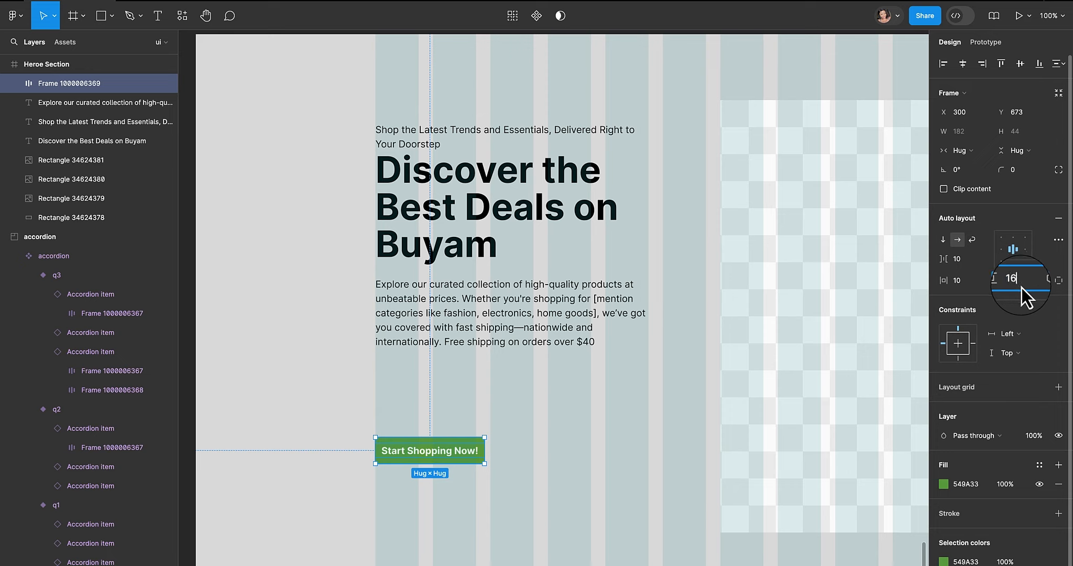
pyautogui.click(966, 284)
pyautogui.write('40')
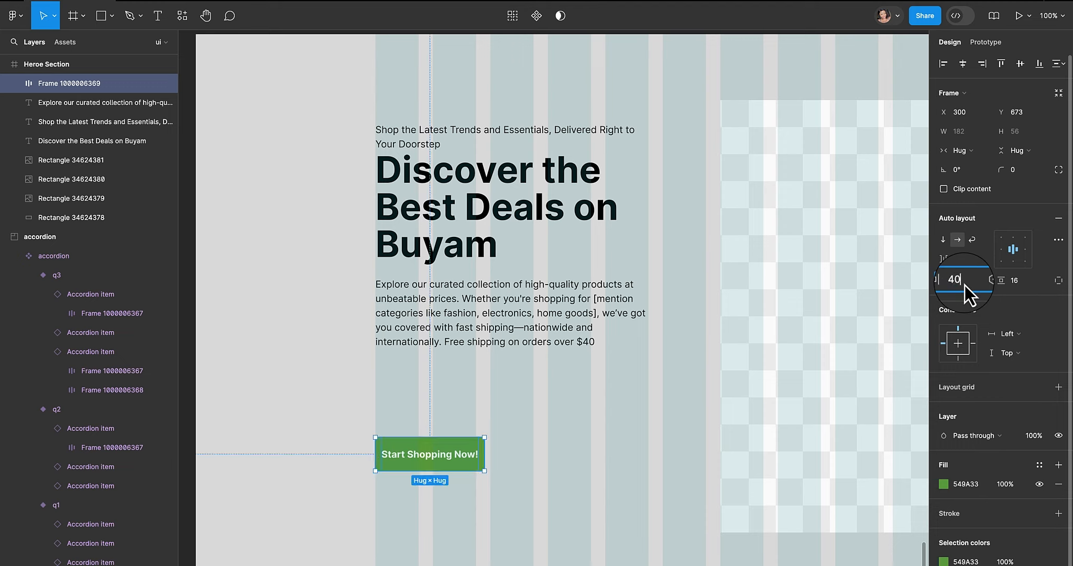
pyautogui.press('Return')
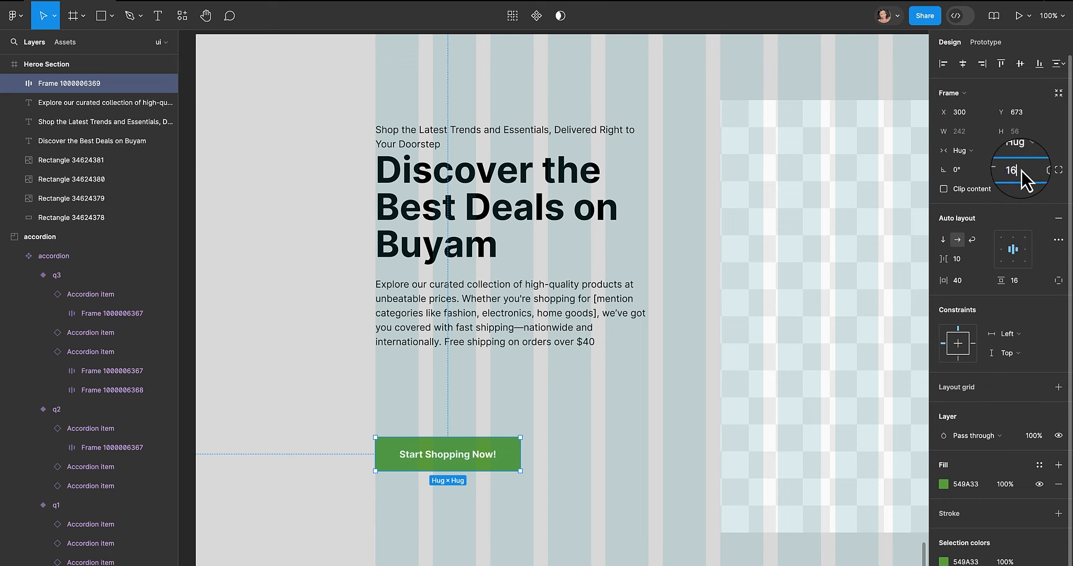
pyautogui.press('Return')
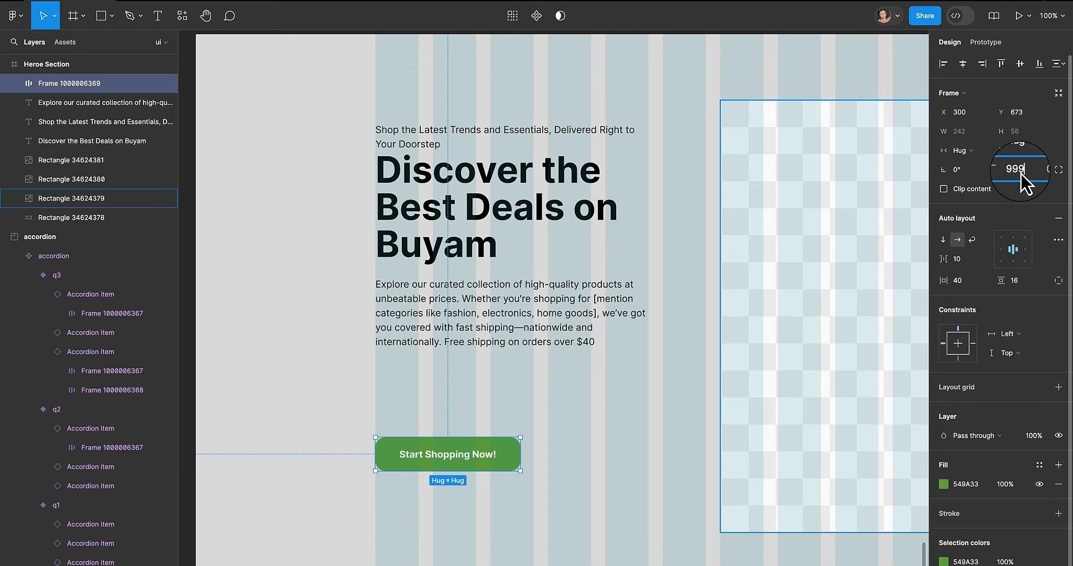
# - Confirm the button's corner radius, then round the corners of the three image placeholder rectangles to 16
pyautogui.press('Return')
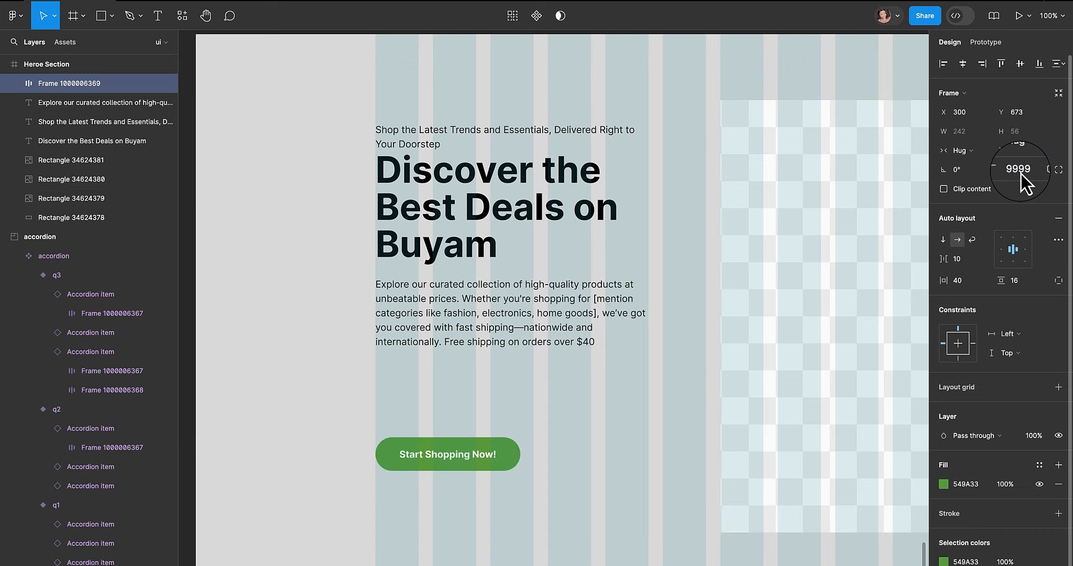
pyautogui.scroll(2, 509, 367)
pyautogui.hscroll(1, 509, 367)
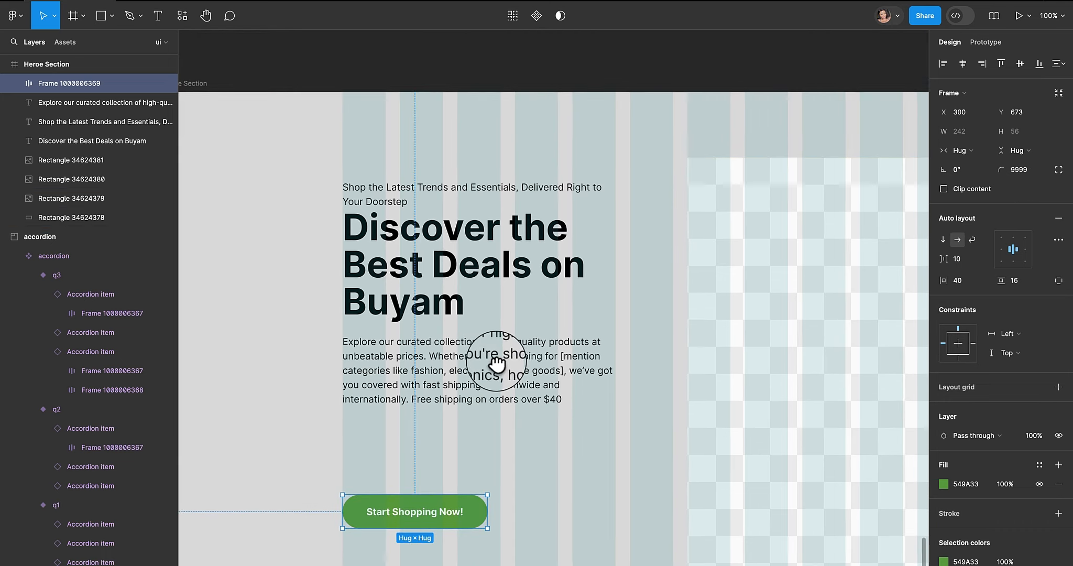
pyautogui.scroll(-5, 498, 366)
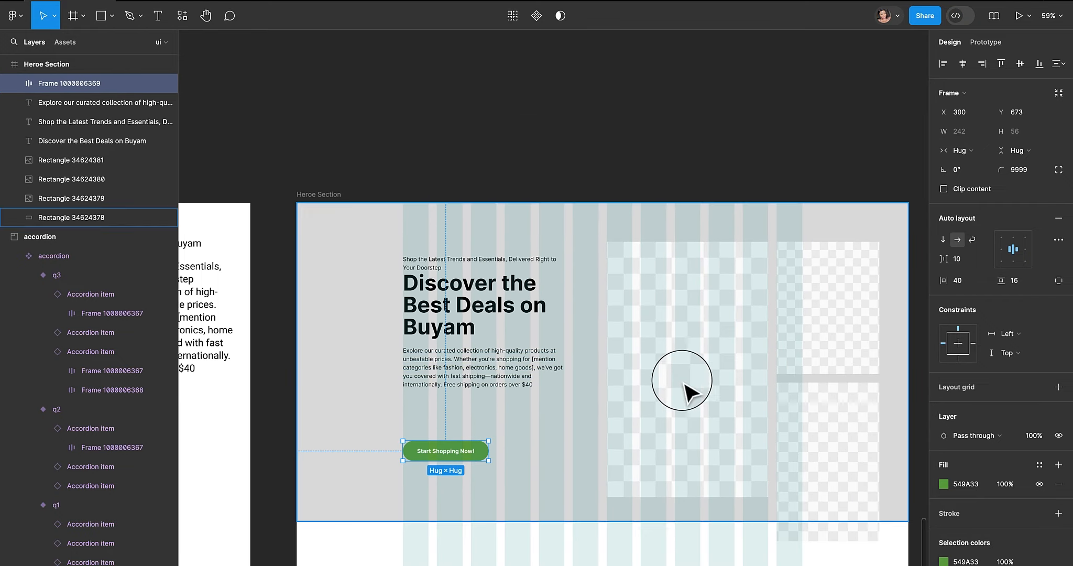
pyautogui.moveTo(684, 385); pyautogui.dragTo(587, 355)
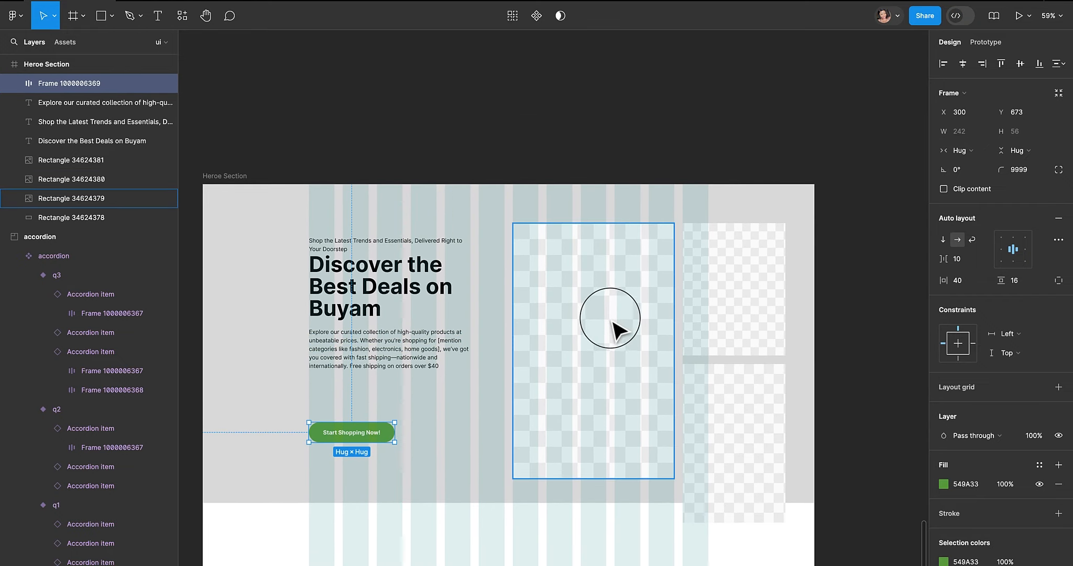
pyautogui.click(734, 320)
pyautogui.keyDown('shift'); pyautogui.click(631, 327); pyautogui.keyUp('shift')
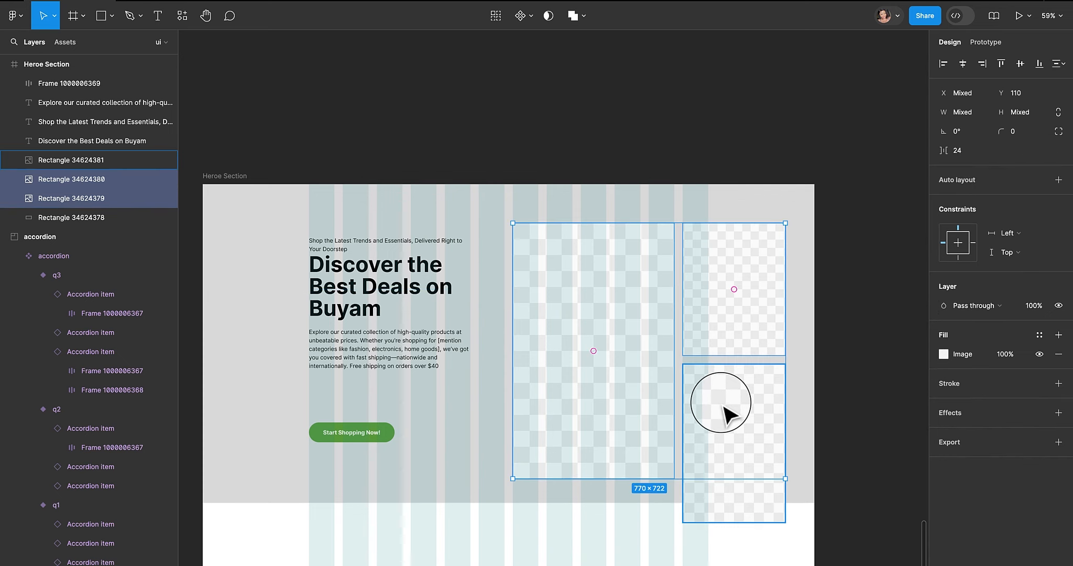
pyautogui.keyDown('shift'); pyautogui.click(719, 391); pyautogui.keyUp('shift')
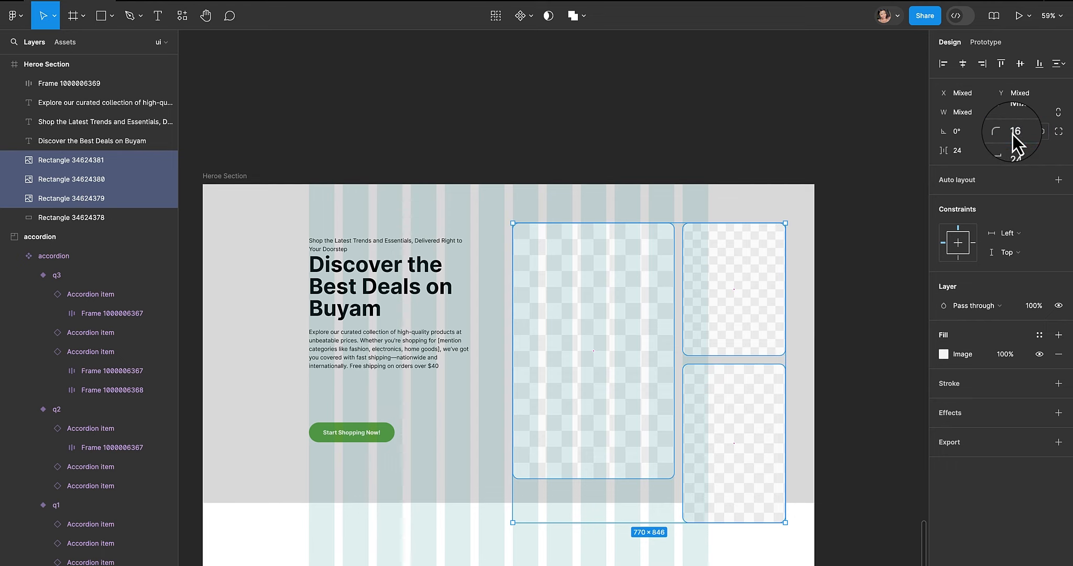
pyautogui.click(628, 161)
pyautogui.moveTo(592, 163); pyautogui.dragTo(659, 136)
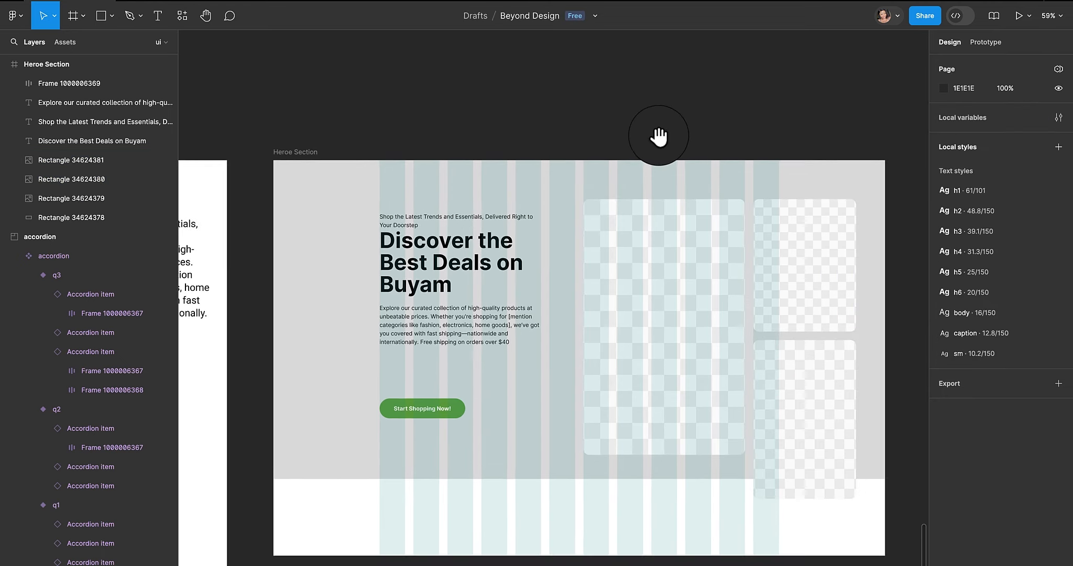
# - Hide the layout grid of the Heroe Section frame
pyautogui.click(455, 255)
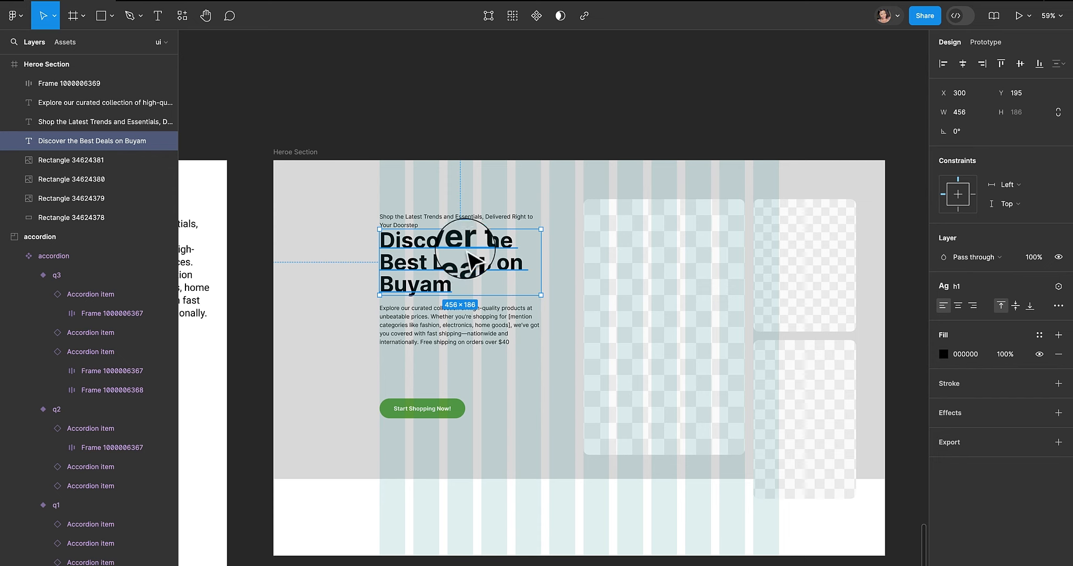
pyautogui.click(454, 334)
pyautogui.click(552, 230)
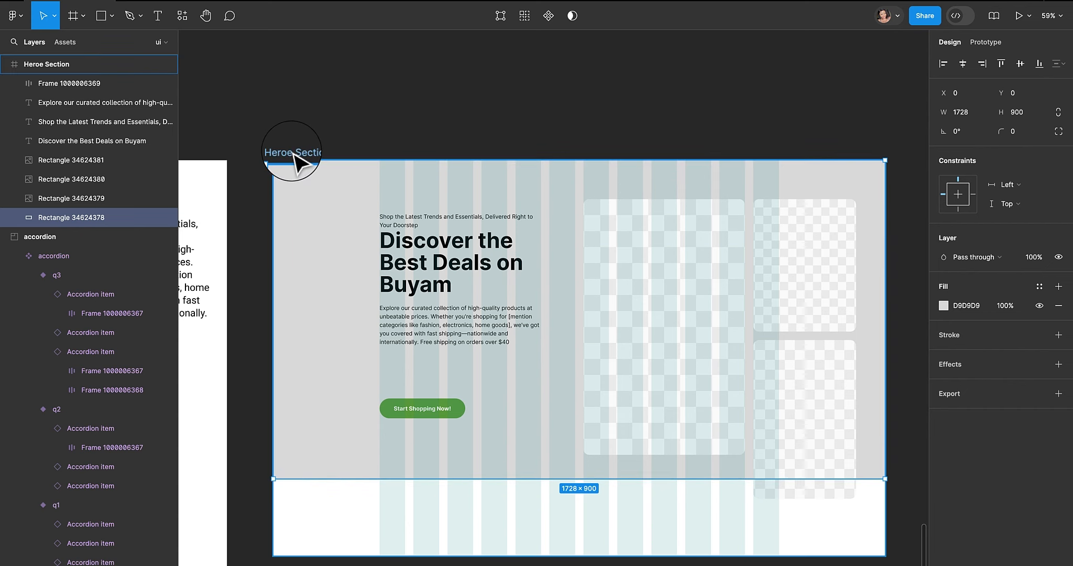
pyautogui.click(293, 153)
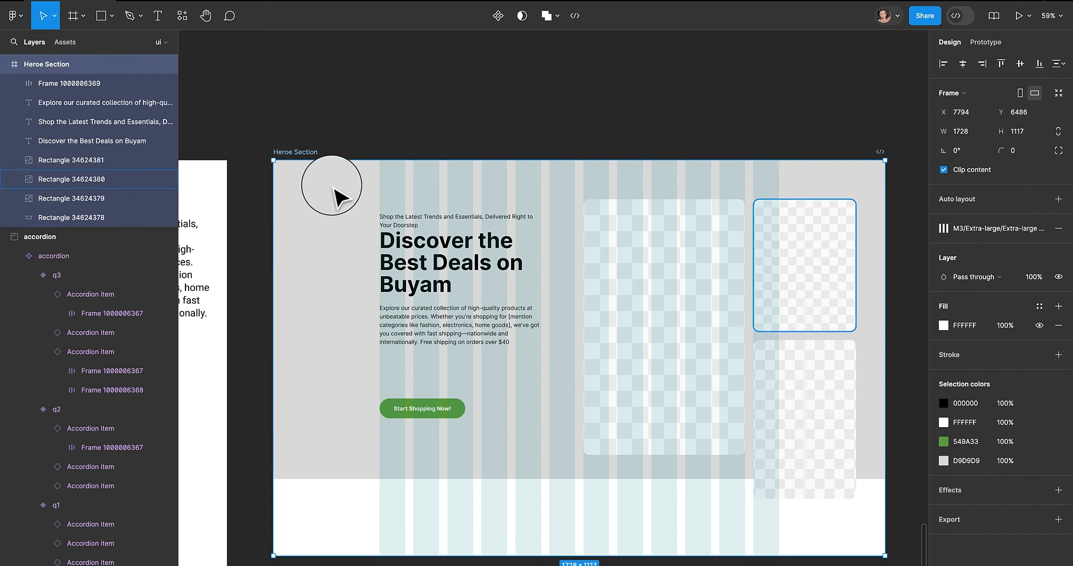
pyautogui.moveTo(1002, 229)
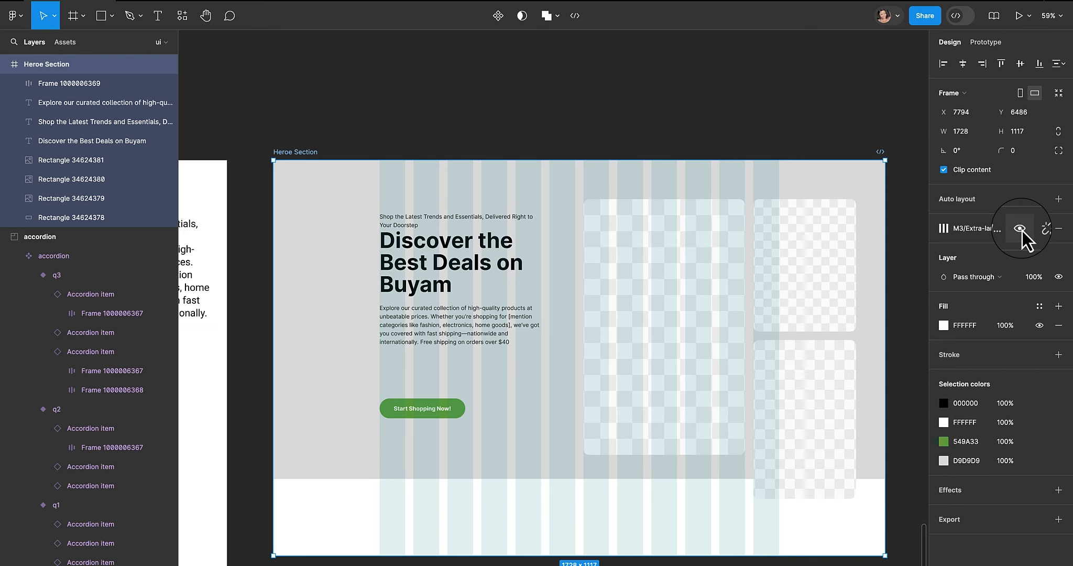
pyautogui.click(1020, 229)
# - Fill the section's background rectangle with the button's green picked by eyedropper, then lighten it to a pale green
pyautogui.click(617, 206)
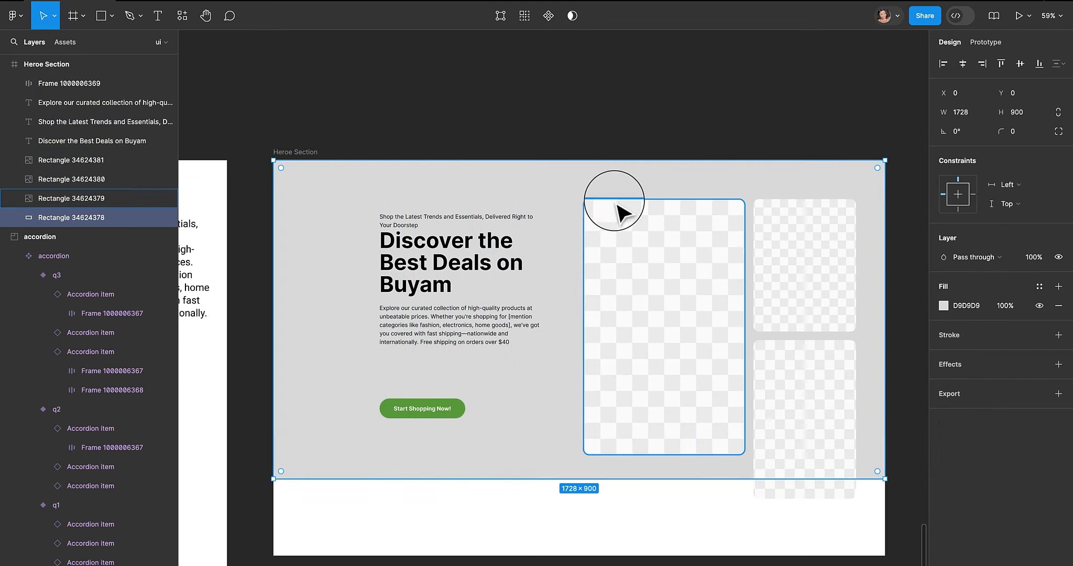
pyautogui.click(947, 312)
pyautogui.click(802, 505)
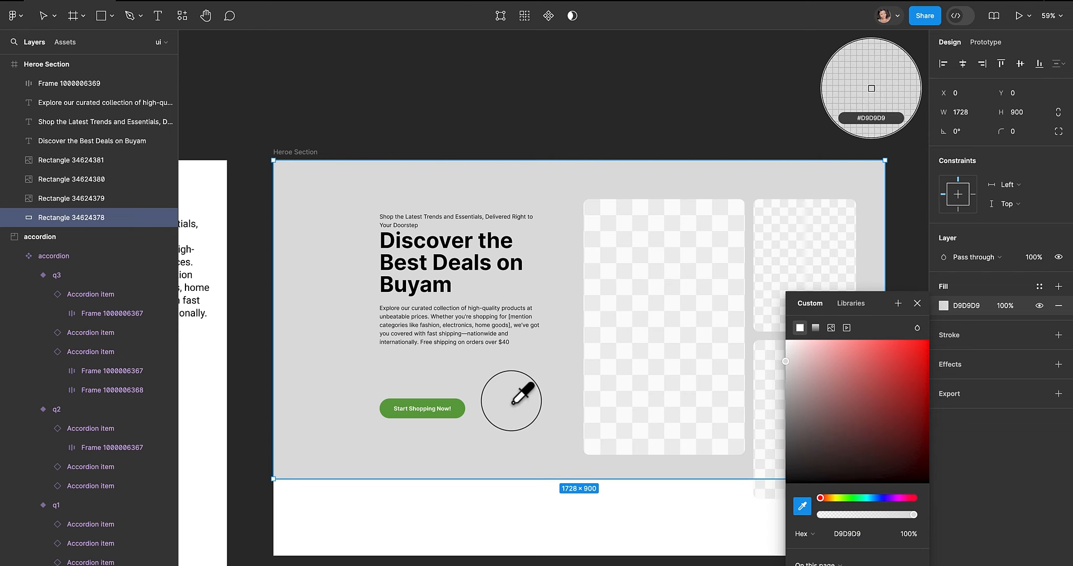
pyautogui.click(455, 400)
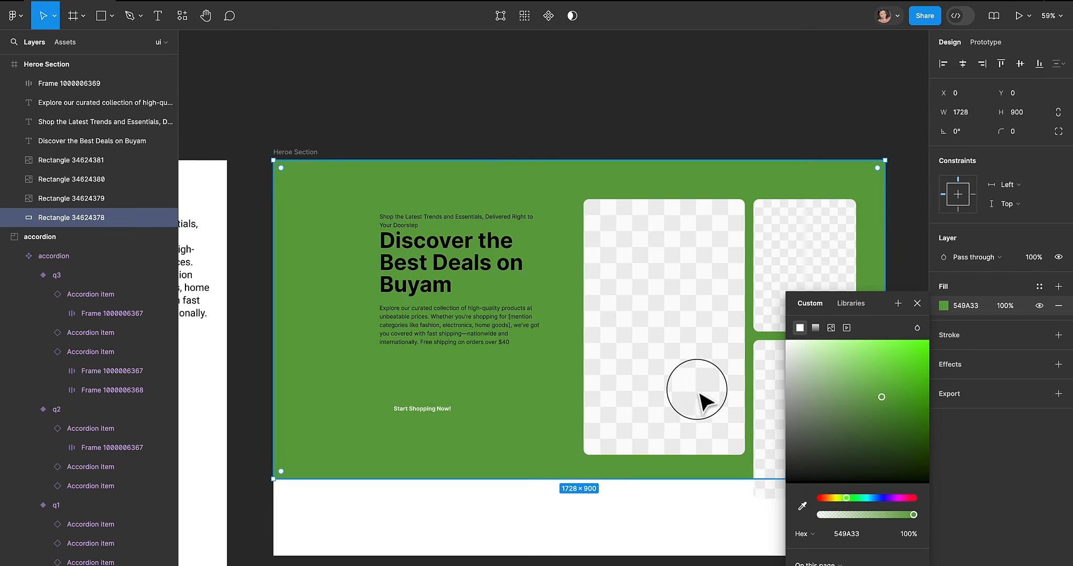
pyautogui.moveTo(850, 358); pyautogui.dragTo(797, 344)
# - Color the tagline text with the button's green 549A33 using the eyedropper
pyautogui.click(439, 248)
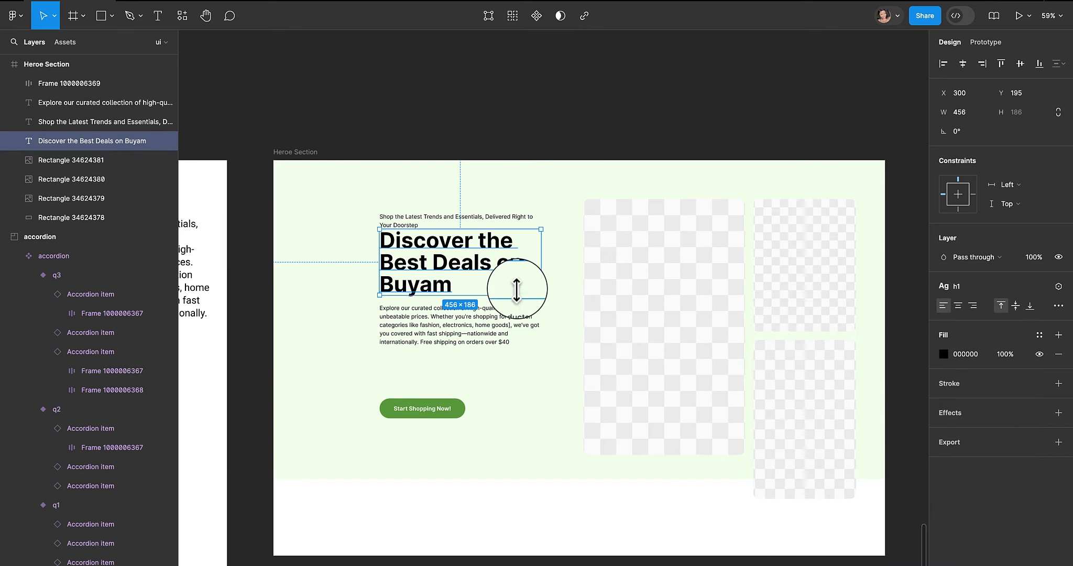
pyautogui.click(440, 223)
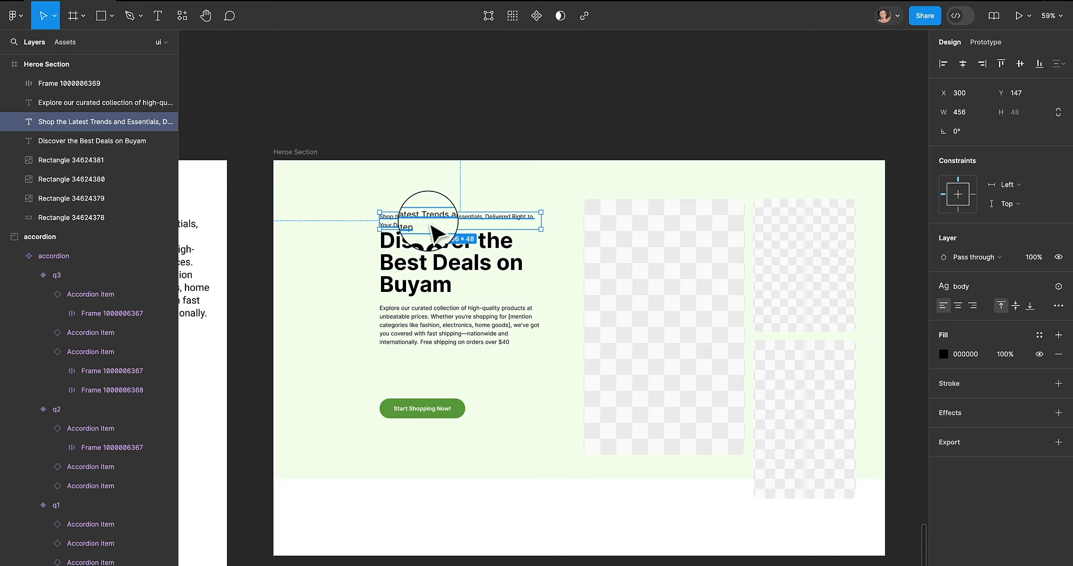
pyautogui.click(945, 355)
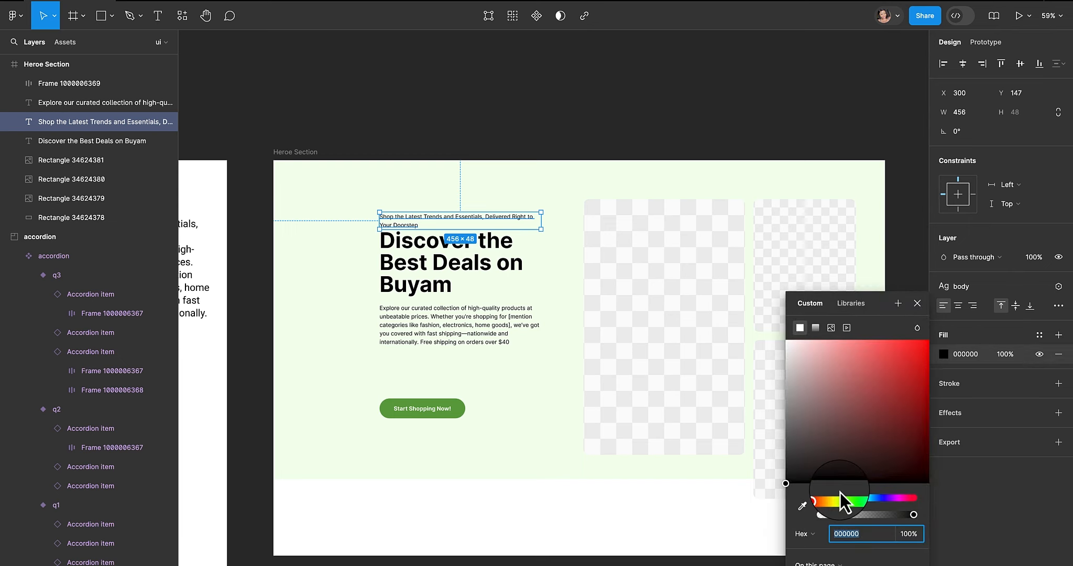
pyautogui.click(803, 508)
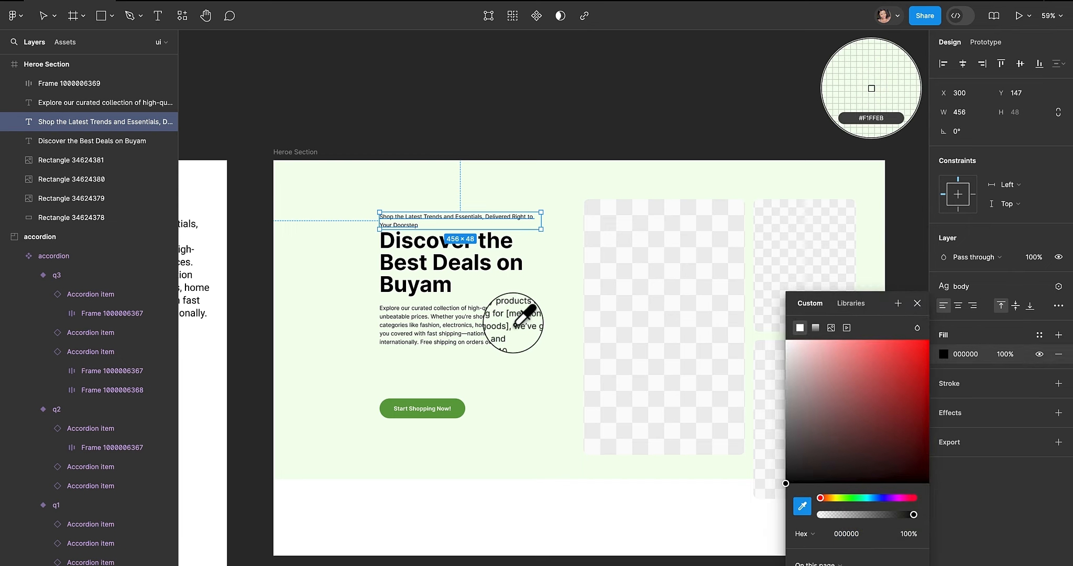
pyautogui.click(446, 405)
pyautogui.click(508, 348)
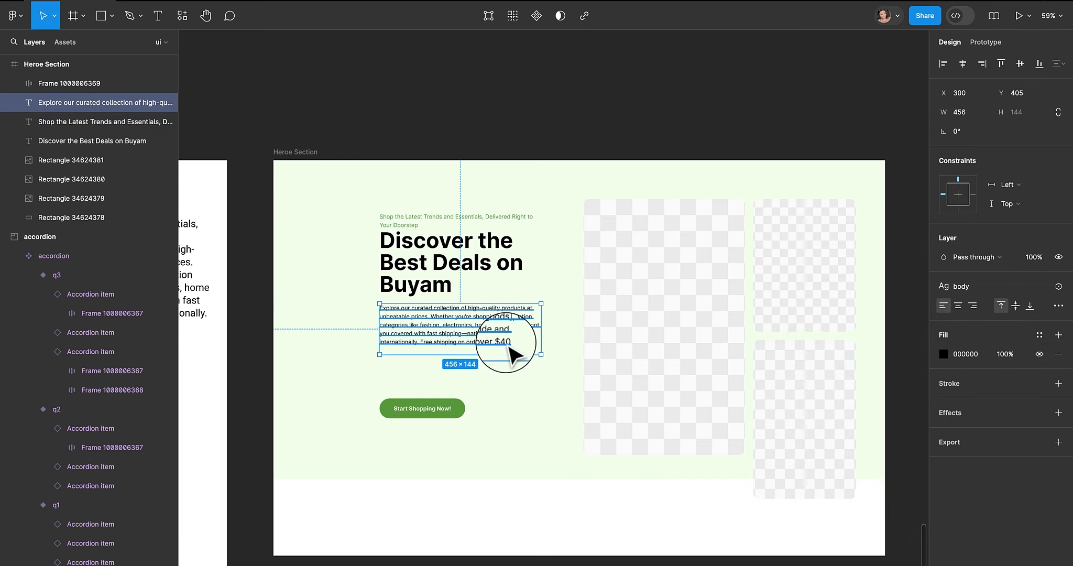
# - Shorten the tagline text to 'Shop the Latest Trends and Essentials'
pyautogui.hotkey('shift', '0')
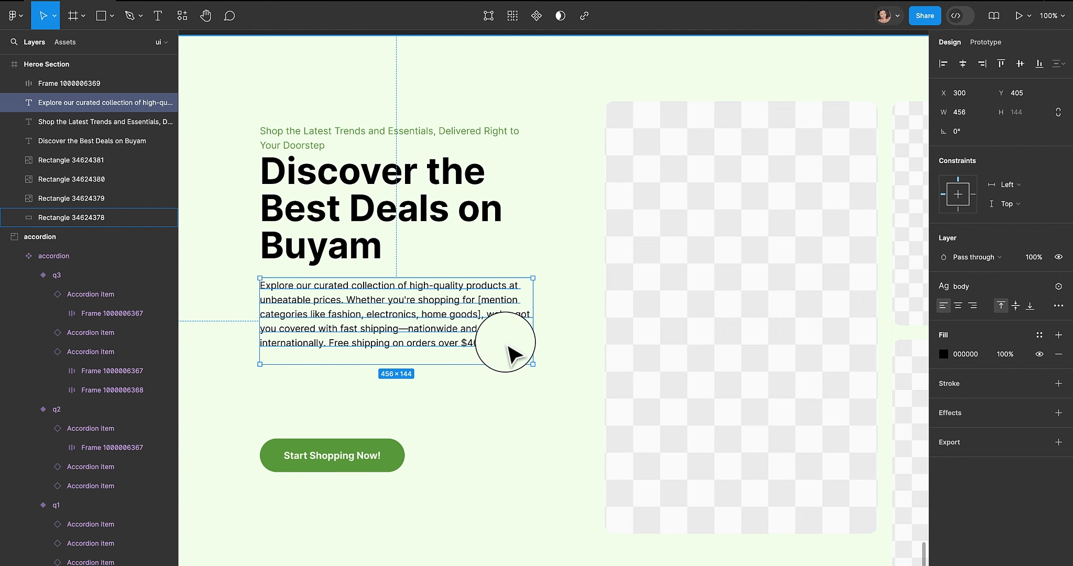
pyautogui.click(506, 139)
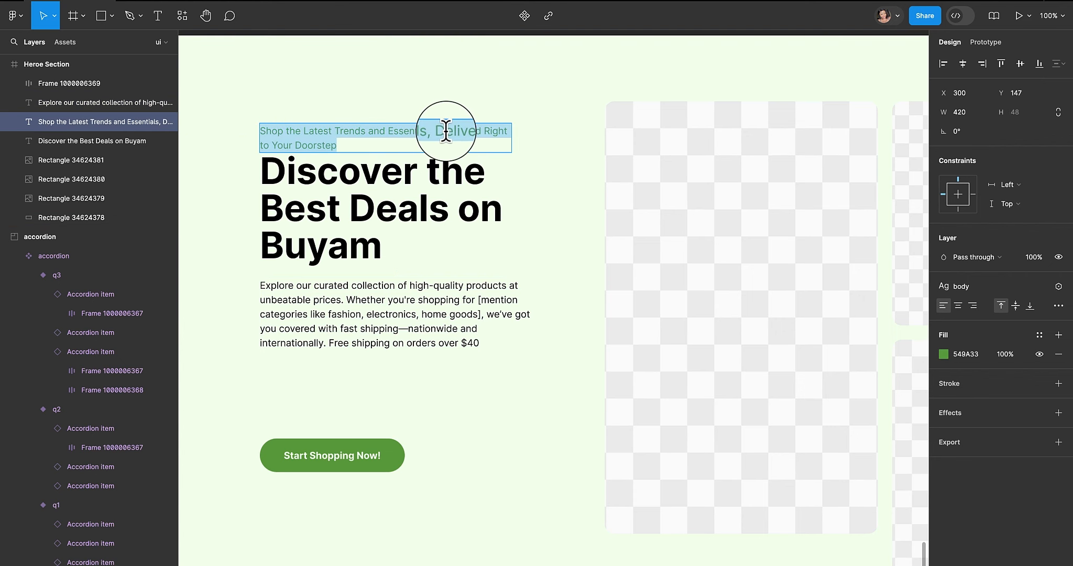
pyautogui.click(441, 131)
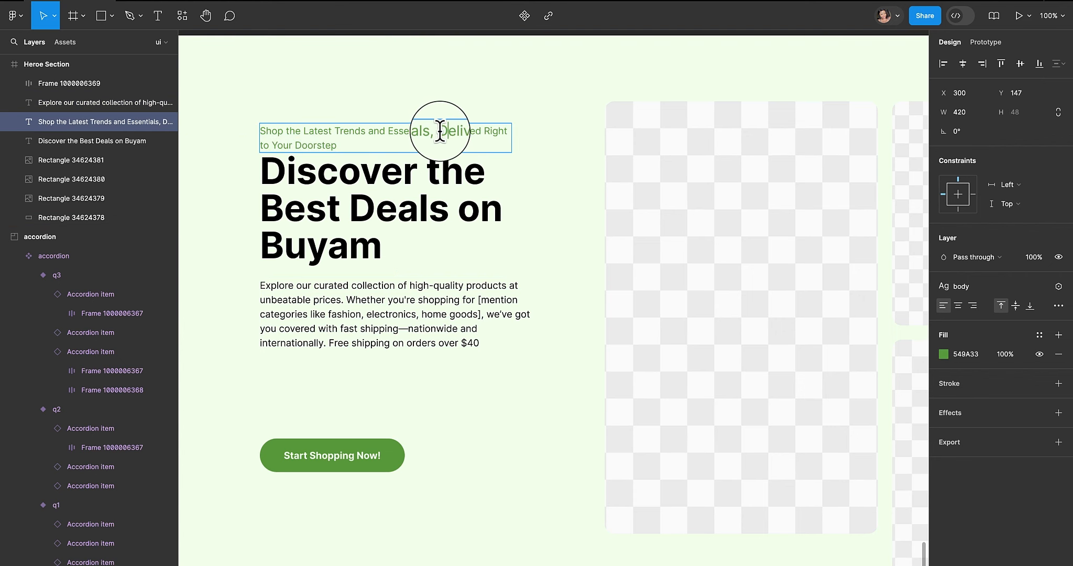
pyautogui.moveTo(440, 131); pyautogui.dragTo(465, 146)
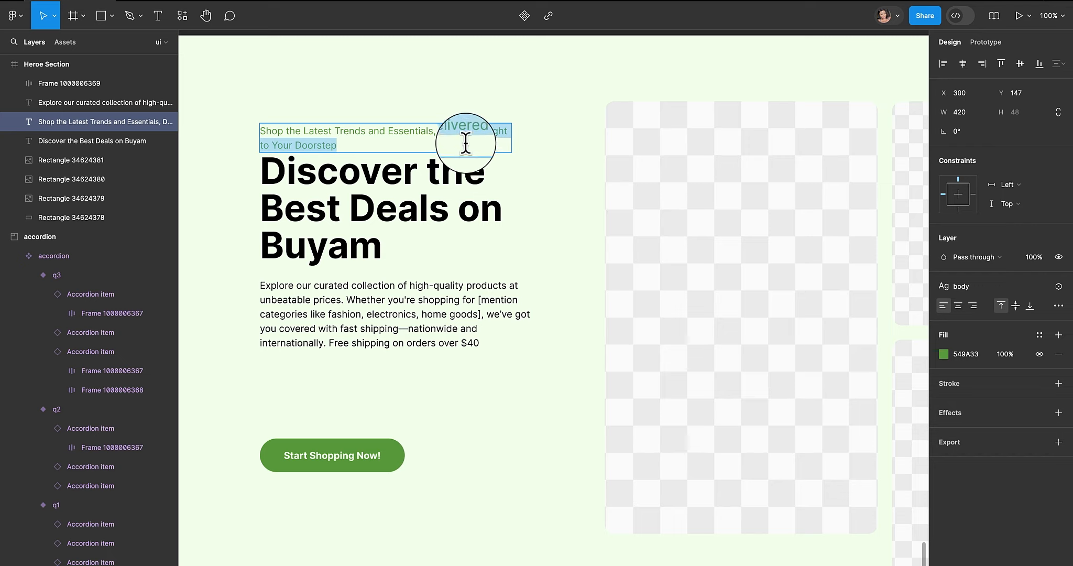
pyautogui.press('BackSpace')
pyautogui.press('BackSpace')
pyautogui.press('BackSpace')
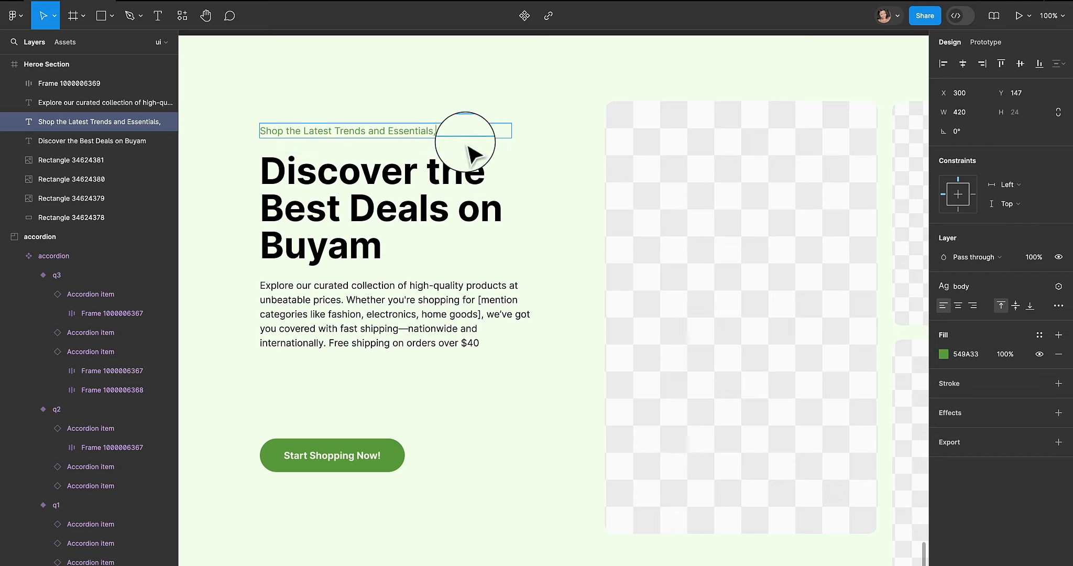
pyautogui.click(441, 157)
pyautogui.press('Escape')
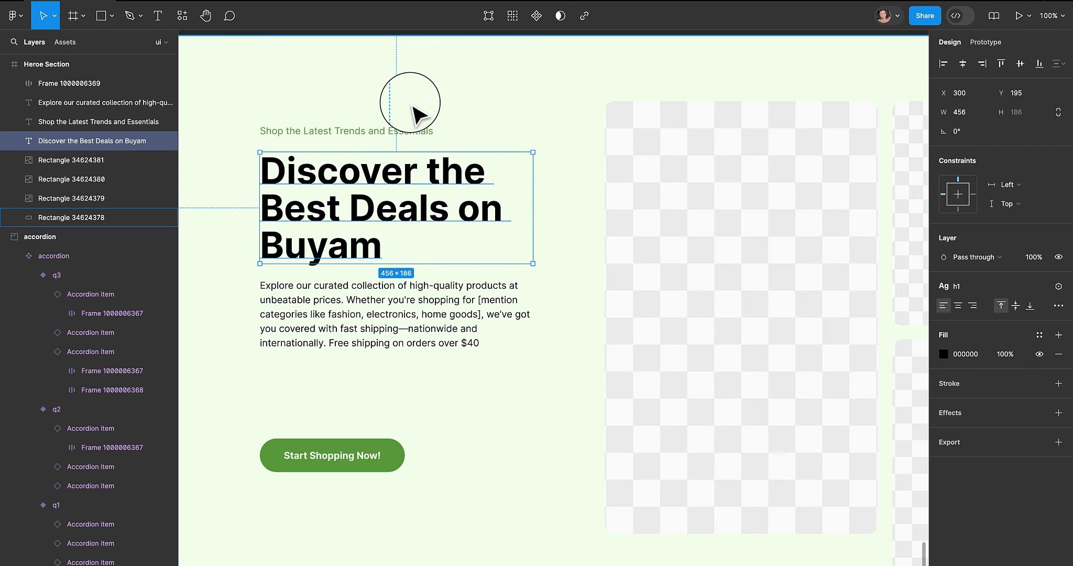
# - Nudge the tagline down slightly toward the heading
pyautogui.click(418, 138)
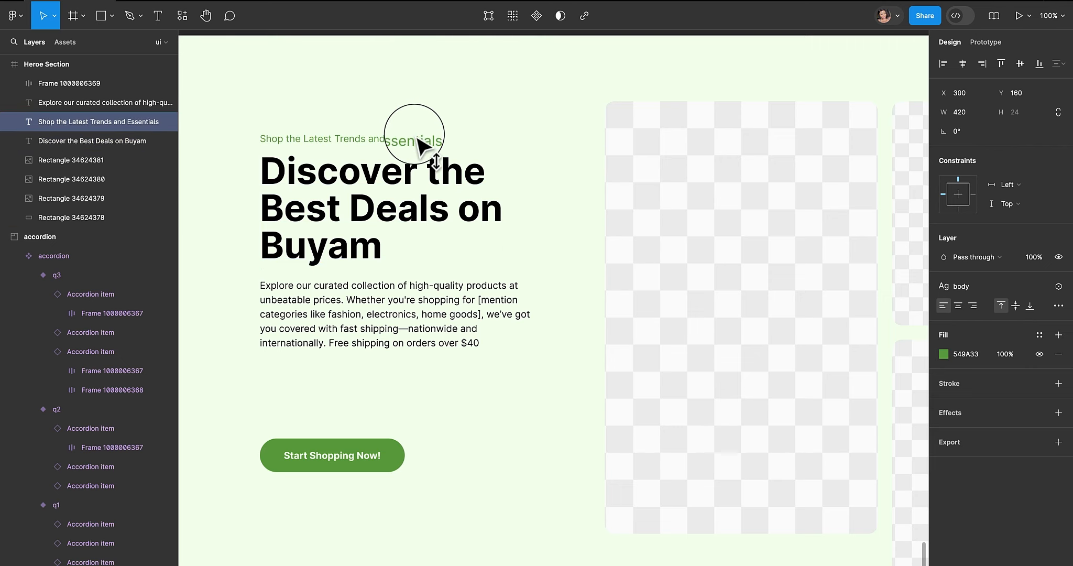
pyautogui.moveTo(415, 134); pyautogui.dragTo(415, 136)
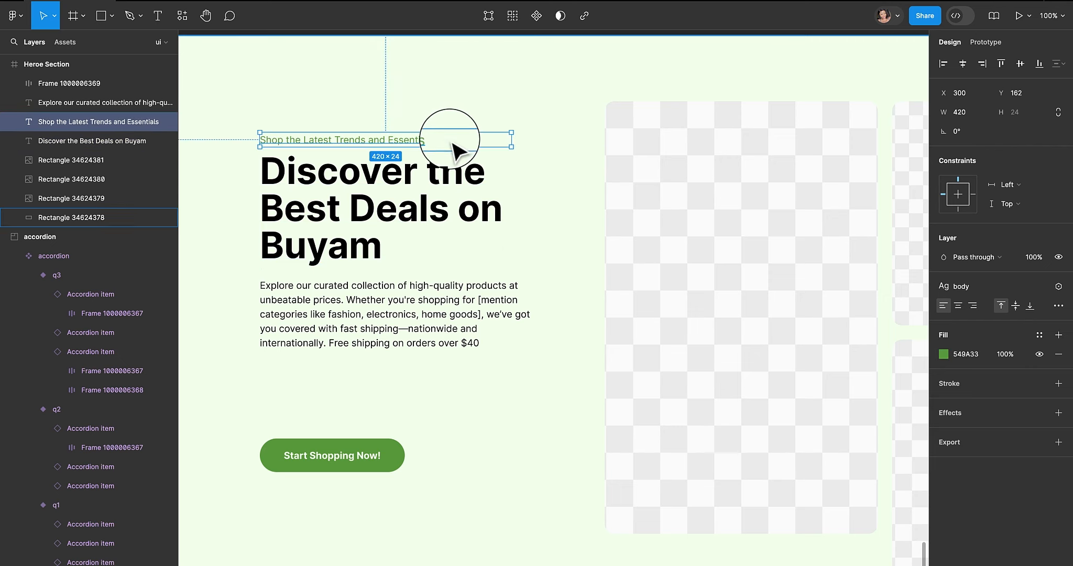
pyautogui.click(546, 228)
# - Wrap the tagline and heading in a vertical auto layout frame with 12 spacing
pyautogui.click(404, 221)
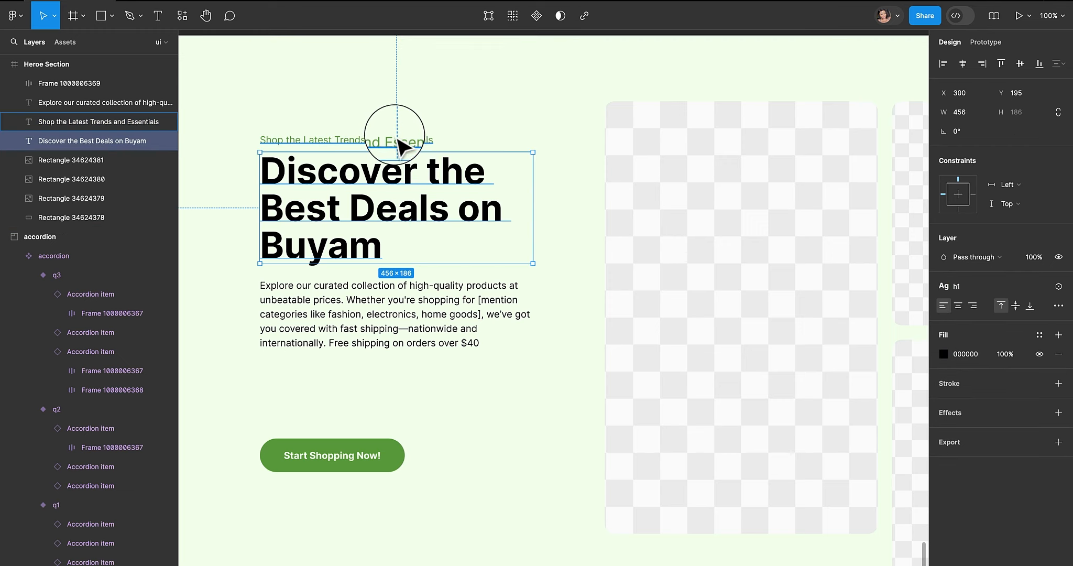
pyautogui.keyDown('shift'); pyautogui.click(398, 140); pyautogui.keyUp('shift')
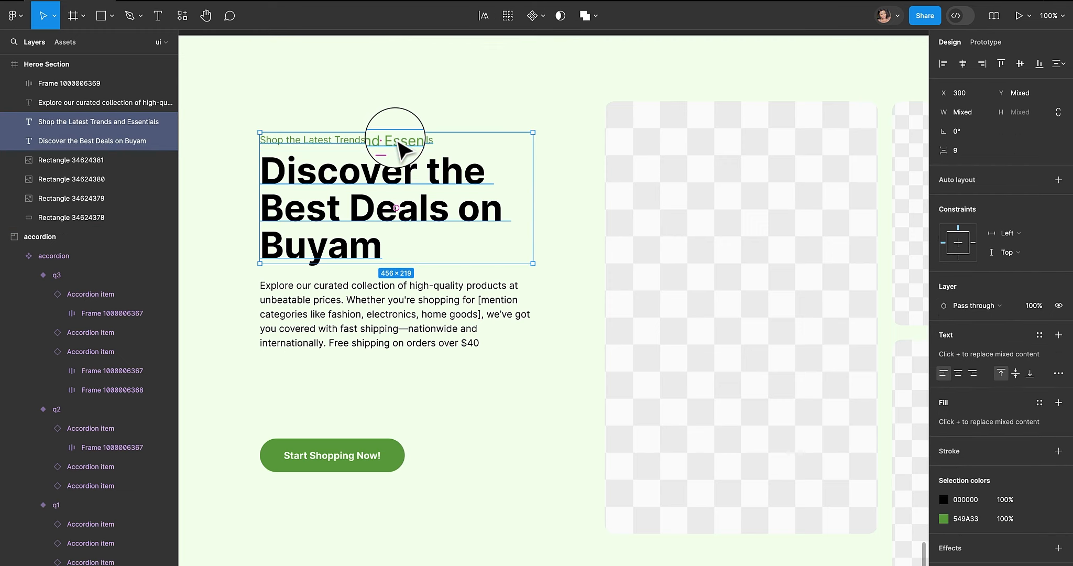
pyautogui.hotkey('shift', 'a')
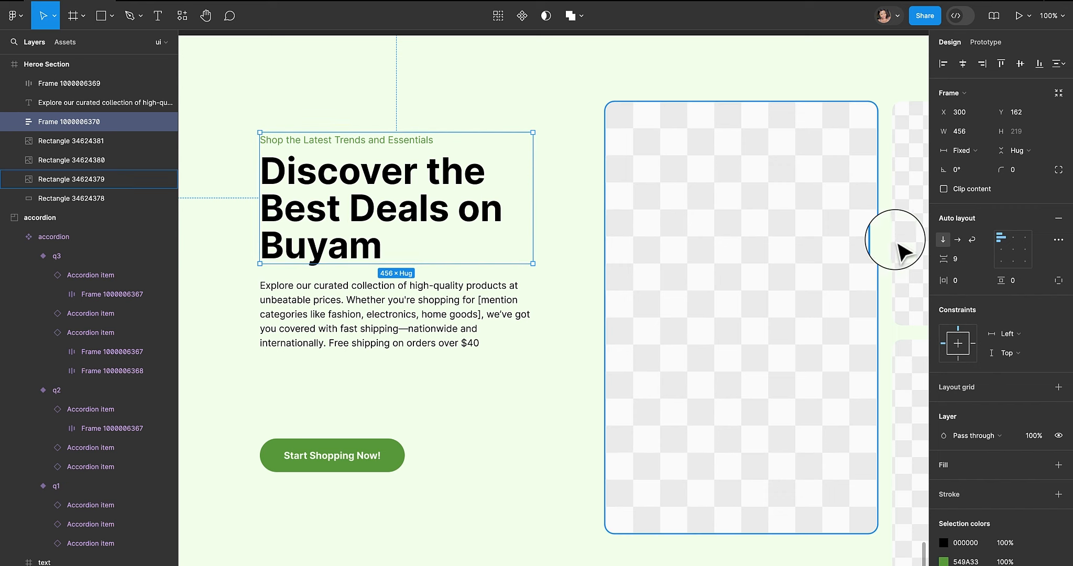
pyautogui.click(959, 263)
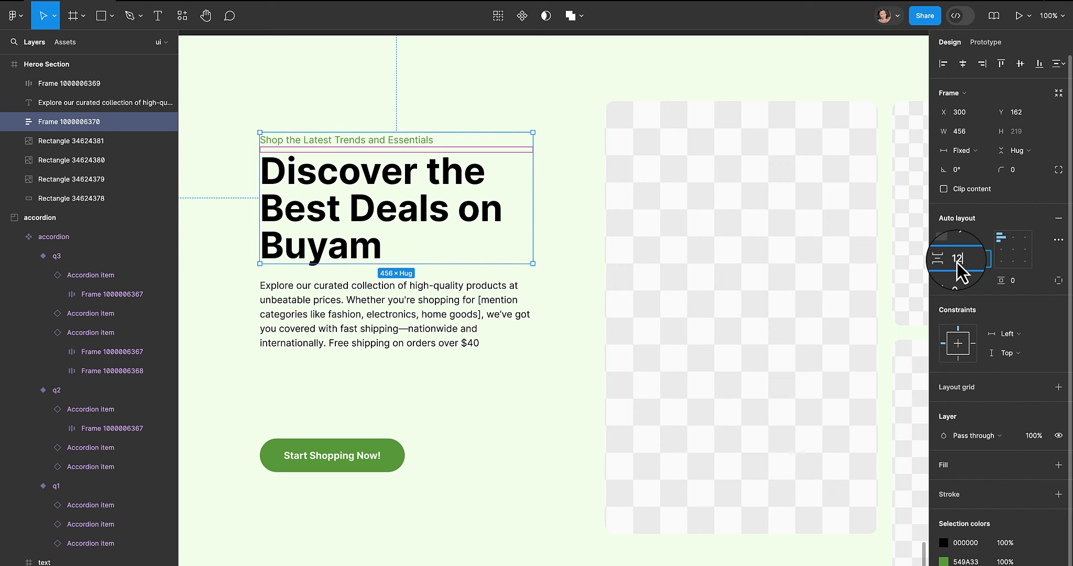
pyautogui.write('12')
pyautogui.press('Return')
# - Wrap the heading group and description paragraph in a vertical auto layout frame with 40 spacing
pyautogui.moveTo(432, 295); pyautogui.dragTo(432, 304)
pyautogui.keyDown('shift'); pyautogui.click(380, 206); pyautogui.keyUp('shift')
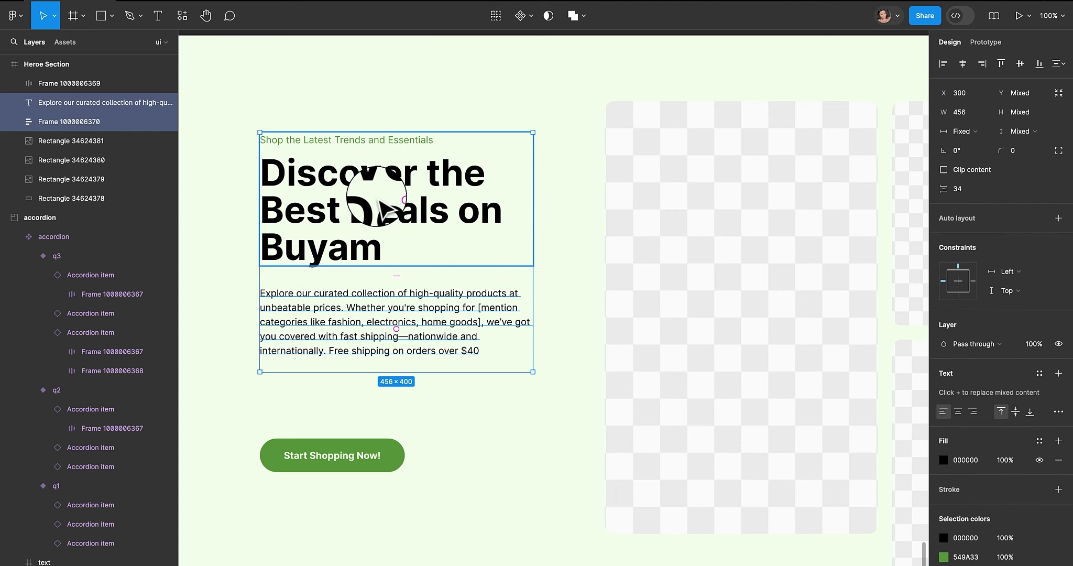
pyautogui.hotkey('shift', 'a')
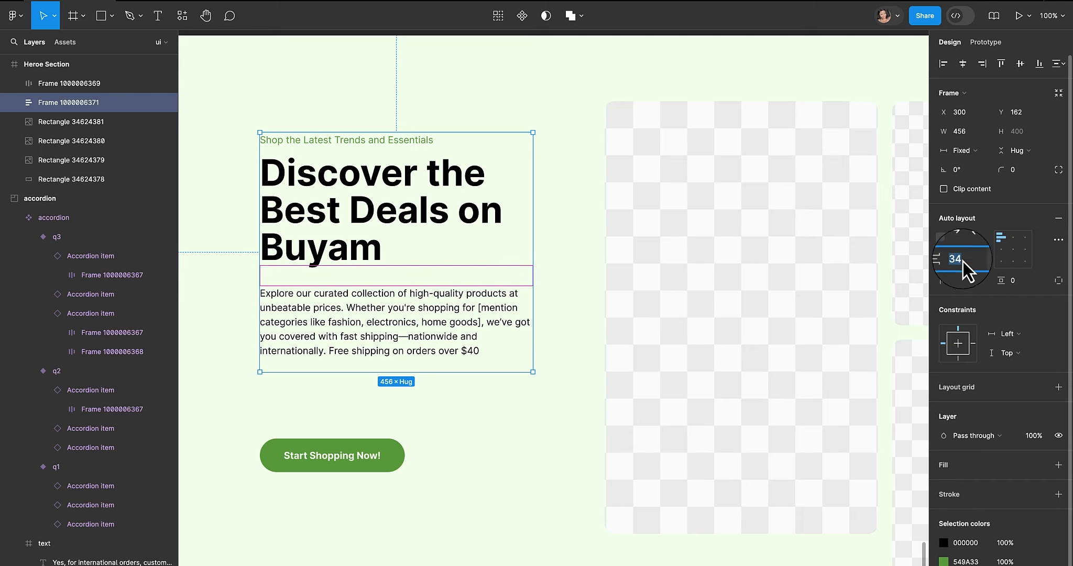
pyautogui.write('40')
pyautogui.press('Return')
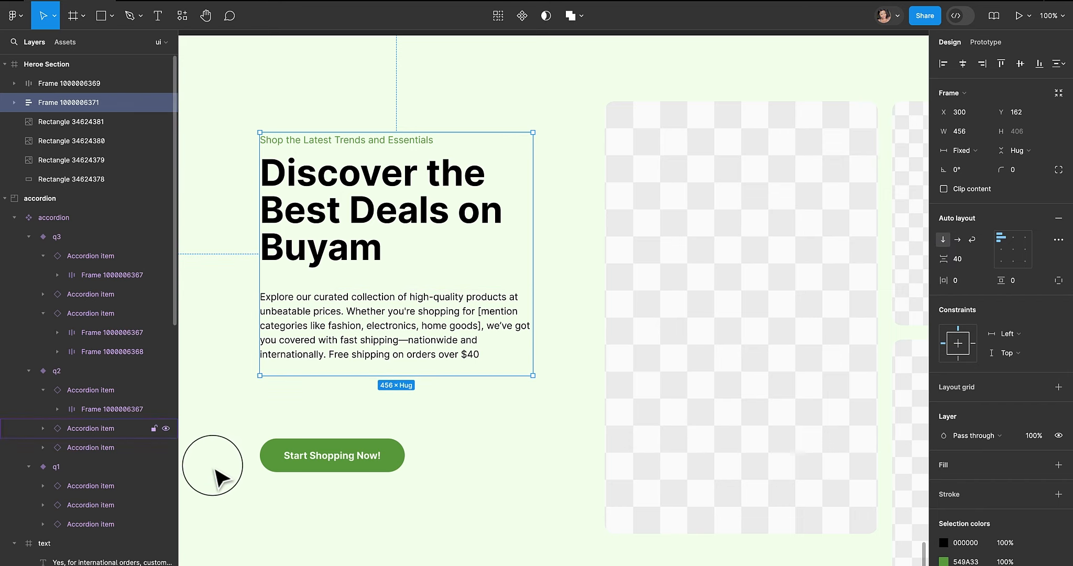
# - Wrap the text frame and the Start Shopping Now! button in a vertical auto layout frame with 80 spacing
pyautogui.keyDown('shift'); pyautogui.click(349, 462); pyautogui.keyUp('shift')
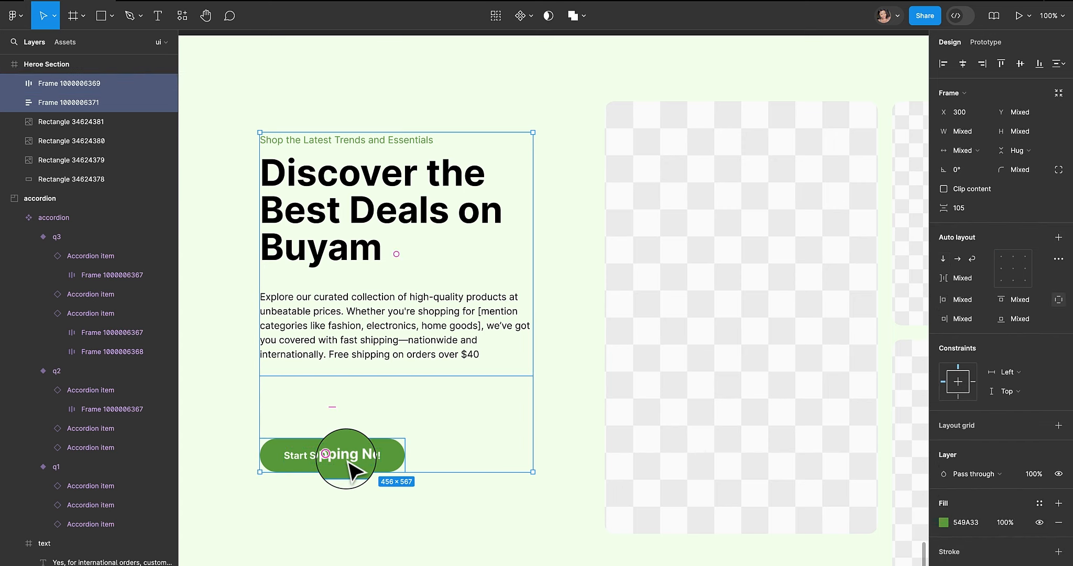
pyautogui.hotkey('shift', 'a')
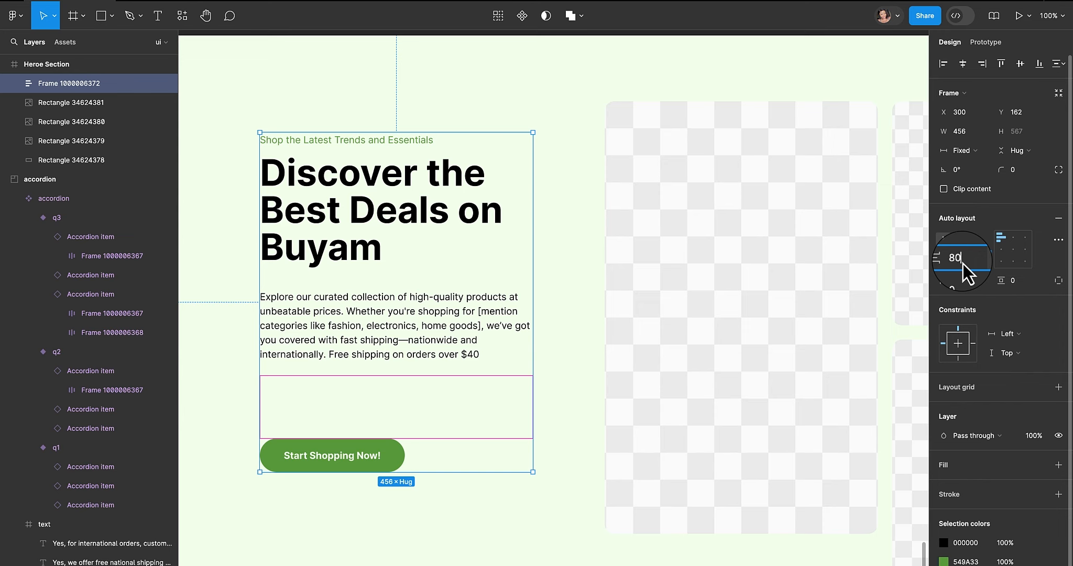
pyautogui.press('Return')
pyautogui.click(574, 307)
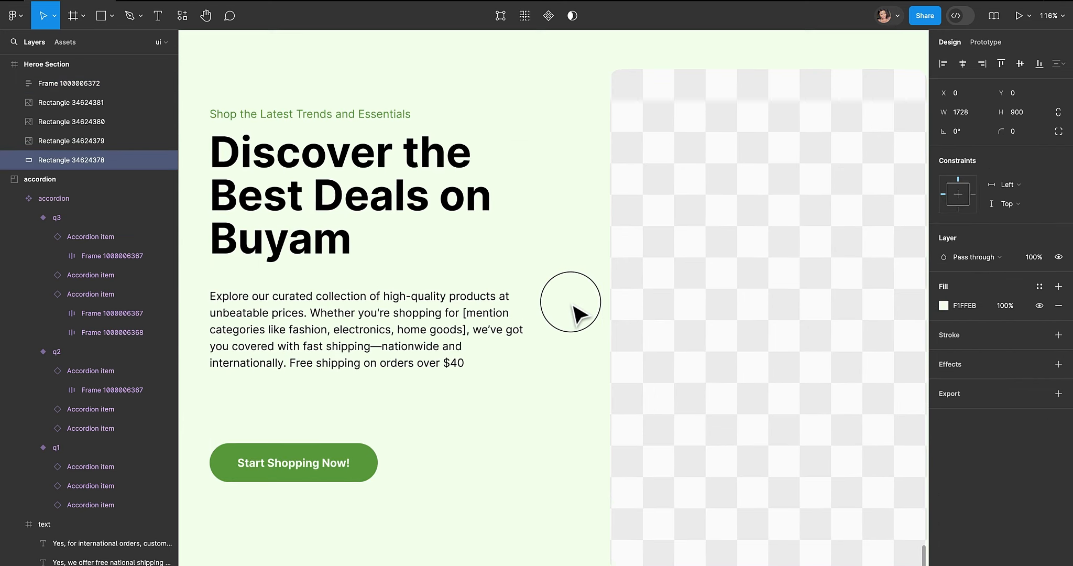
# - Align the text frame vertically centred with the large image placeholder
pyautogui.hotkey('shift', '2')
pyautogui.click(491, 259)
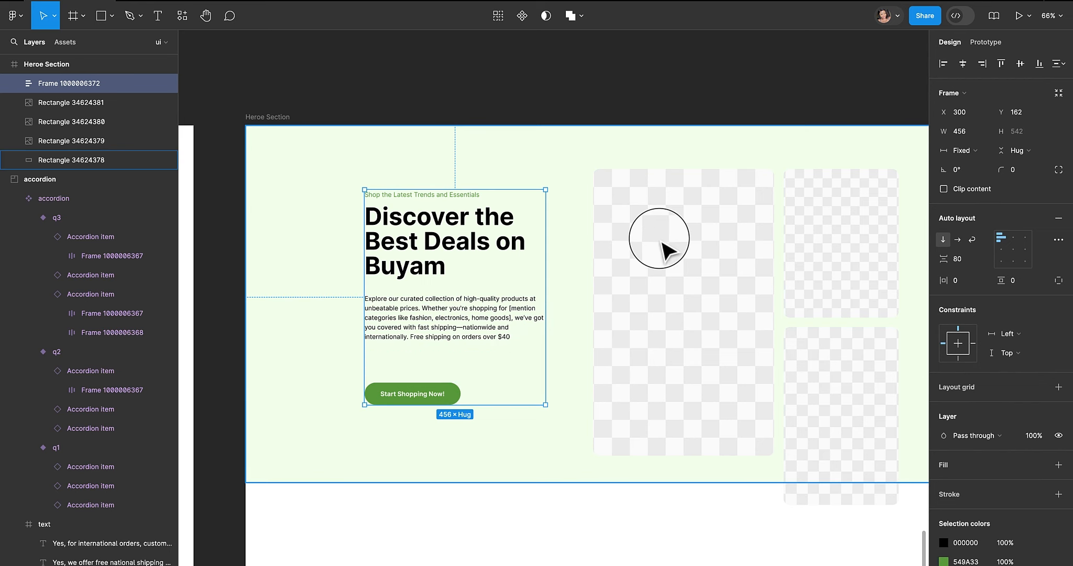
pyautogui.keyDown('shift'); pyautogui.click(690, 235); pyautogui.keyUp('shift')
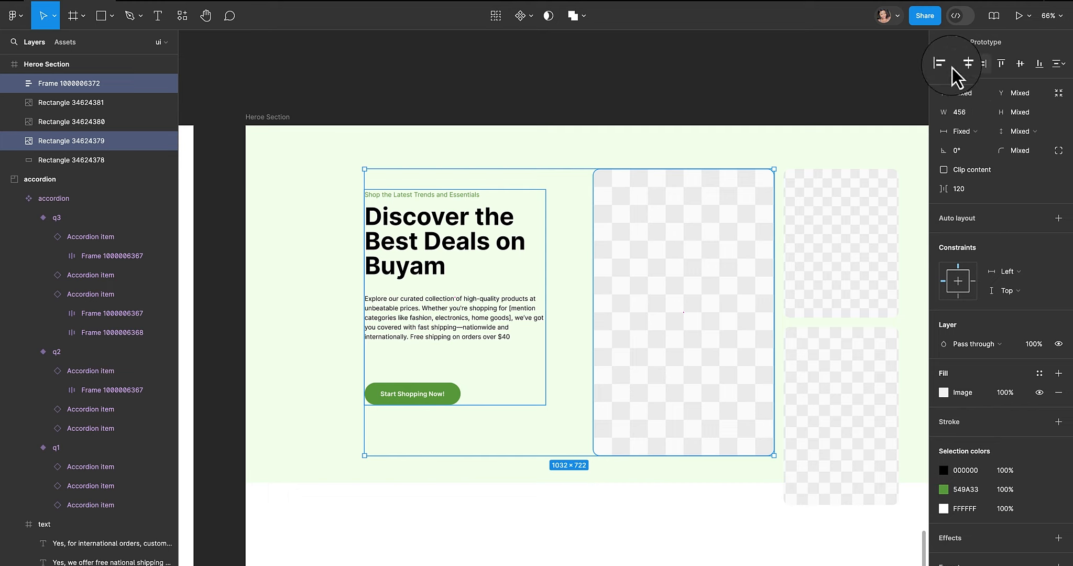
pyautogui.click(1026, 67)
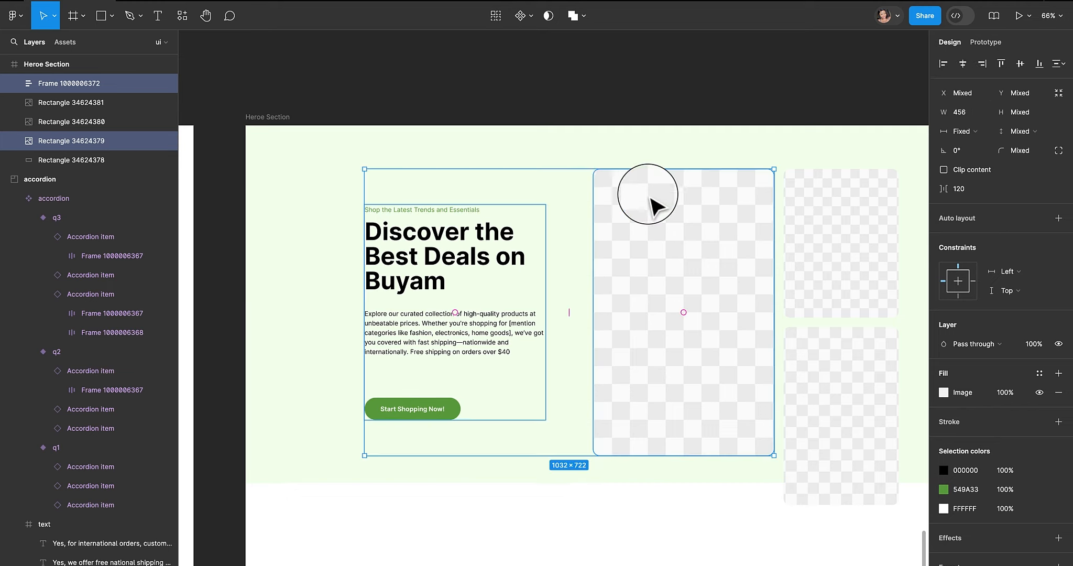
pyautogui.click(566, 151)
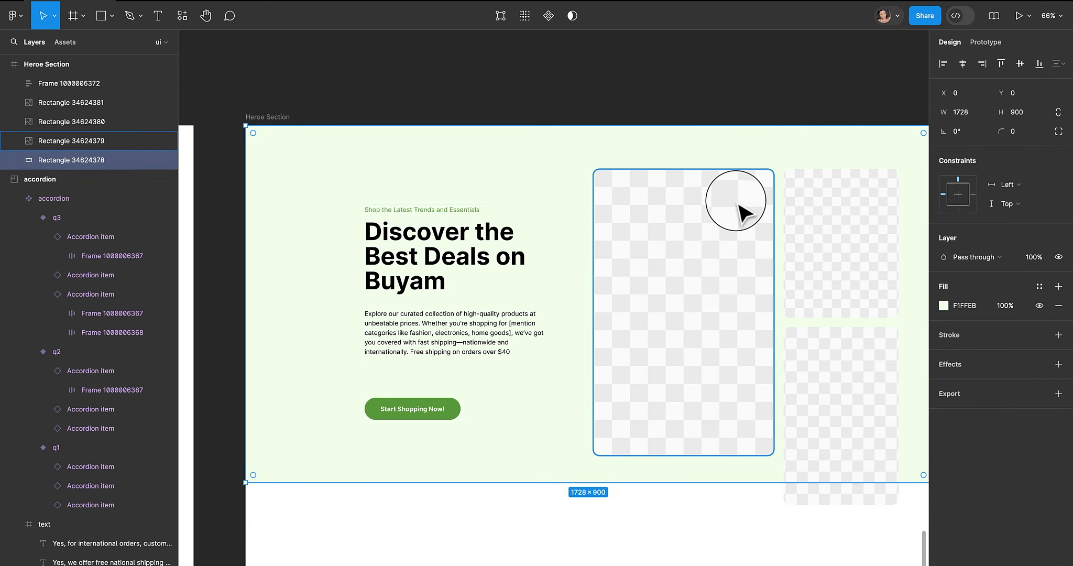
# - Change the description paragraph's text colour to dark grey 414040
pyautogui.click(513, 331)
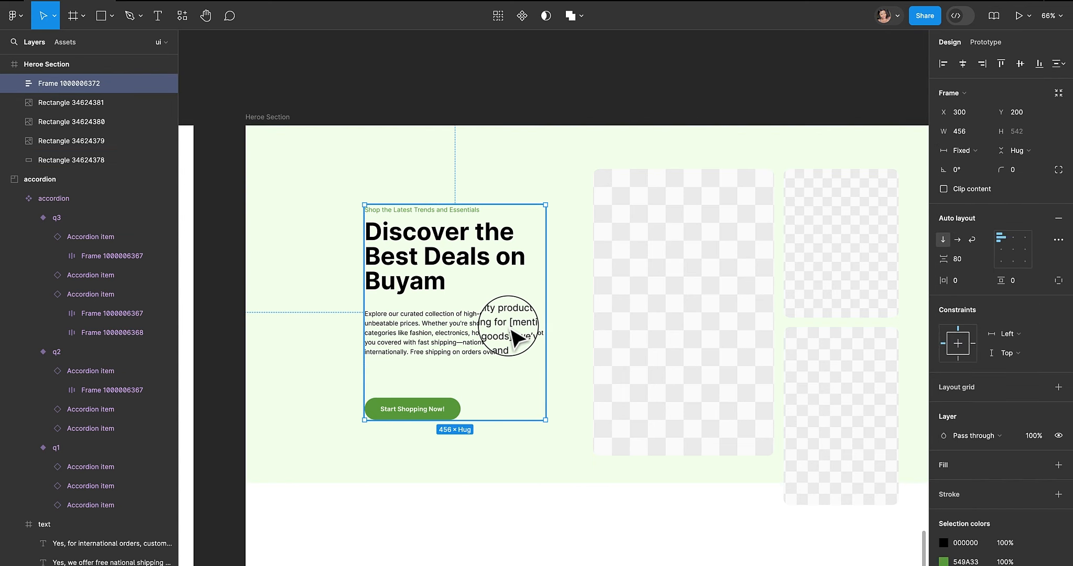
pyautogui.doubleClick(512, 331)
pyautogui.doubleClick(512, 331)
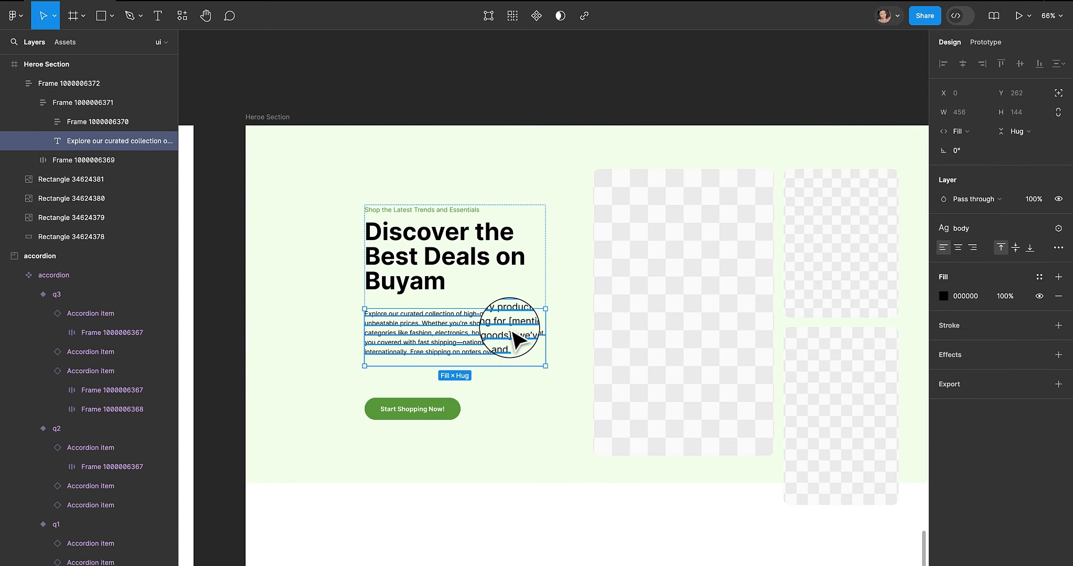
pyautogui.click(941, 300)
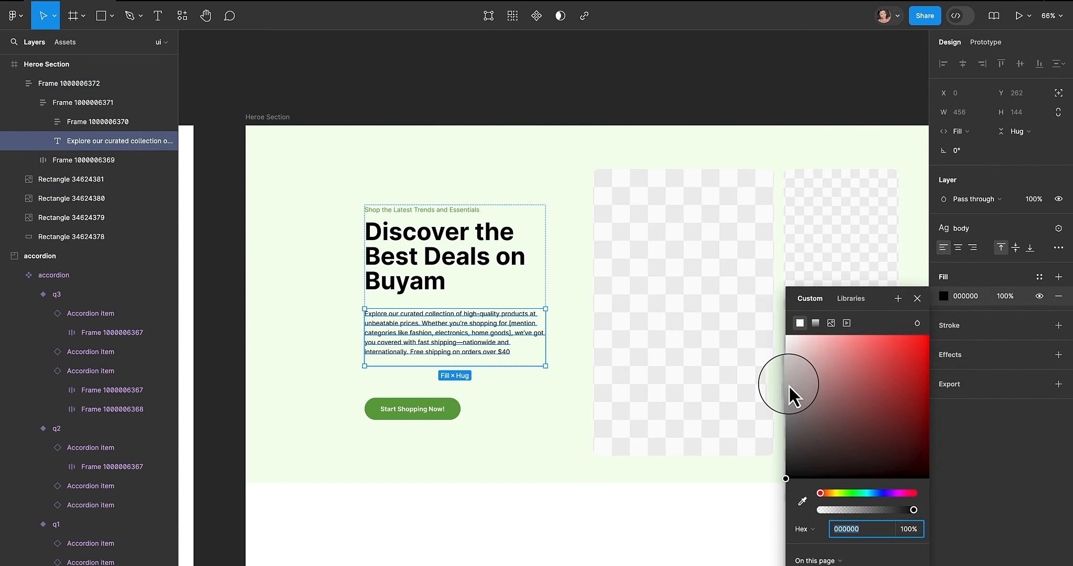
pyautogui.moveTo(790, 475); pyautogui.dragTo(790, 450)
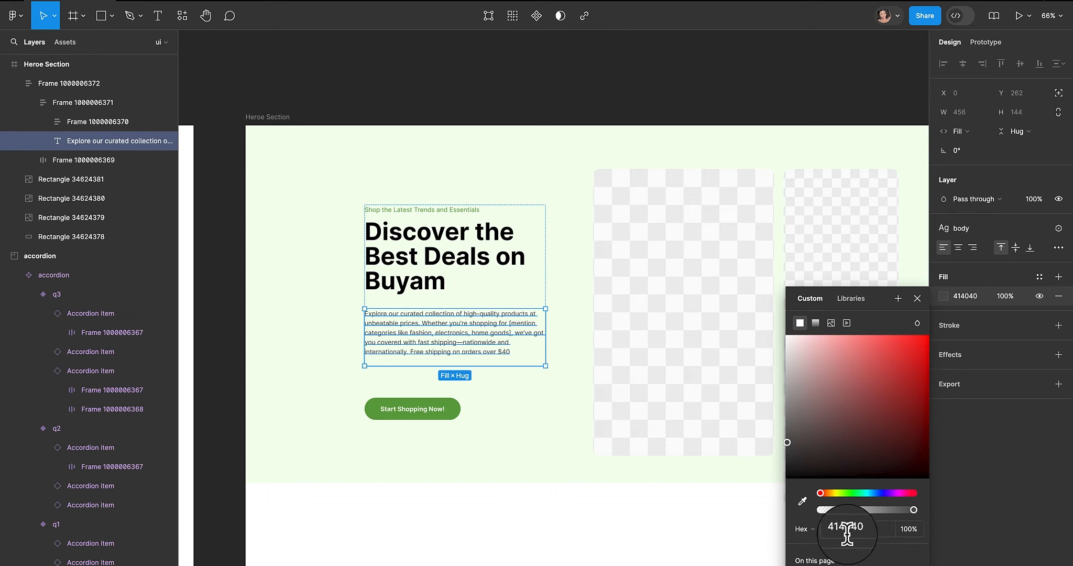
pyautogui.click(576, 390)
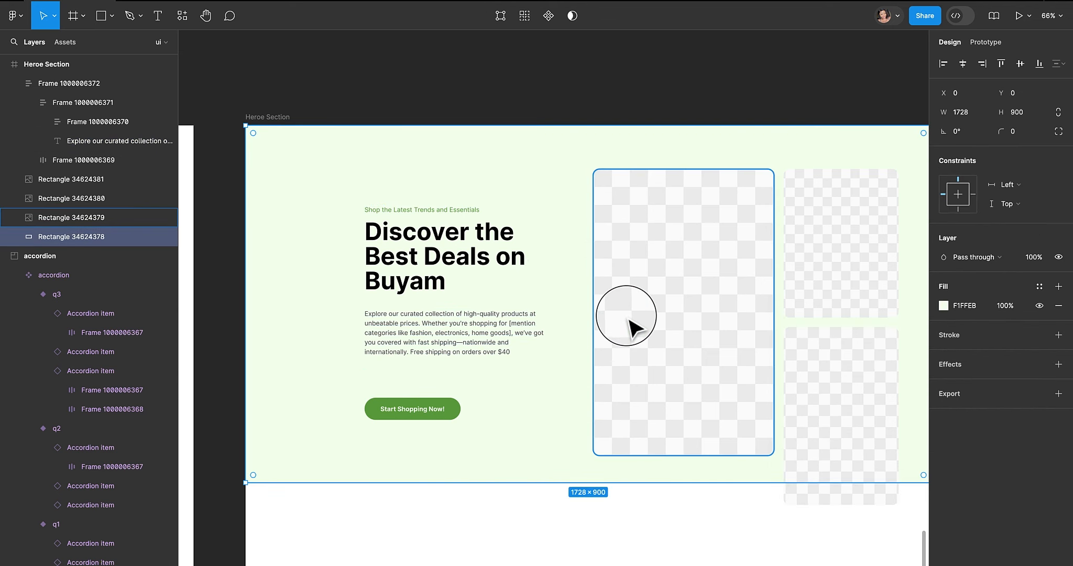
pyautogui.press('Escape')
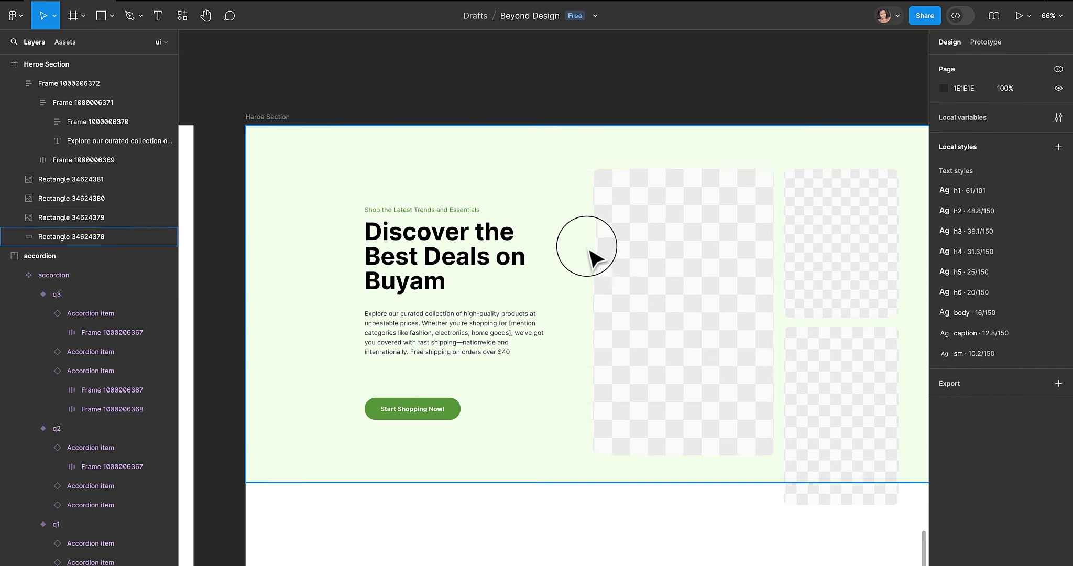
# - Select the large image placeholder and run the Pexels plugin
pyautogui.click(689, 250)
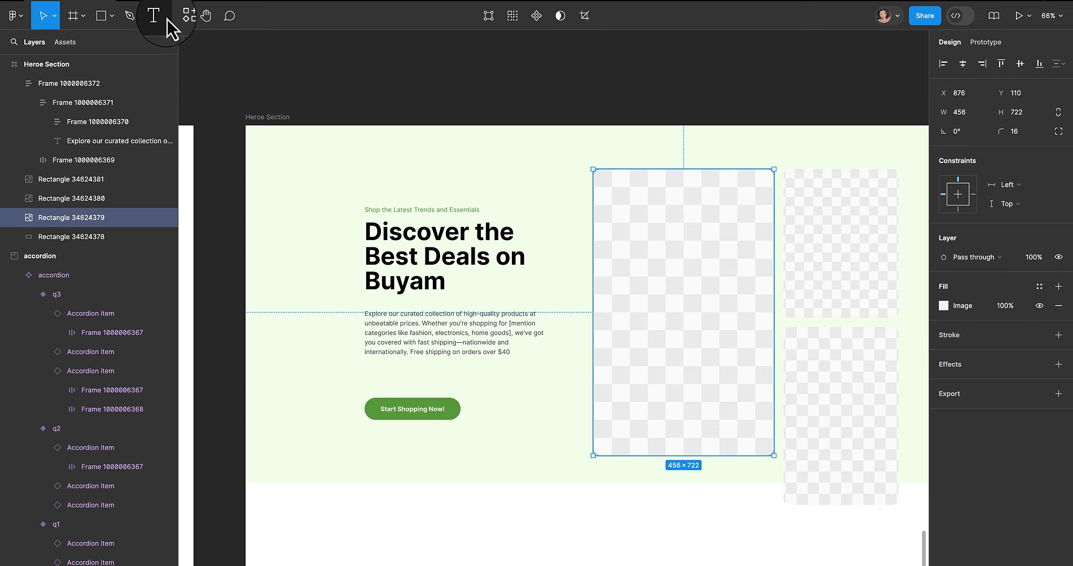
pyautogui.click(182, 15)
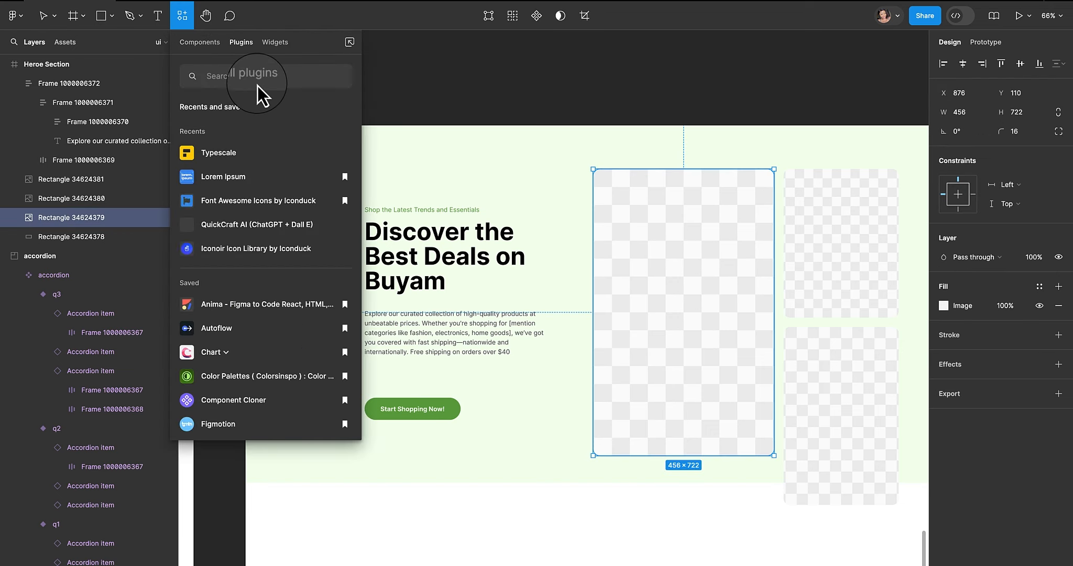
pyautogui.write('pexels')
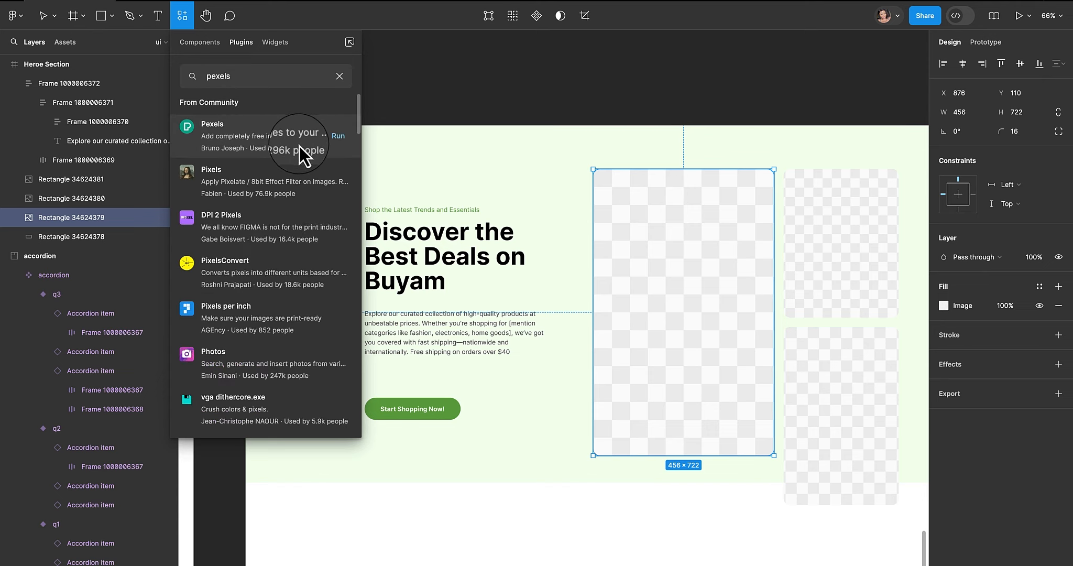
pyautogui.click(345, 134)
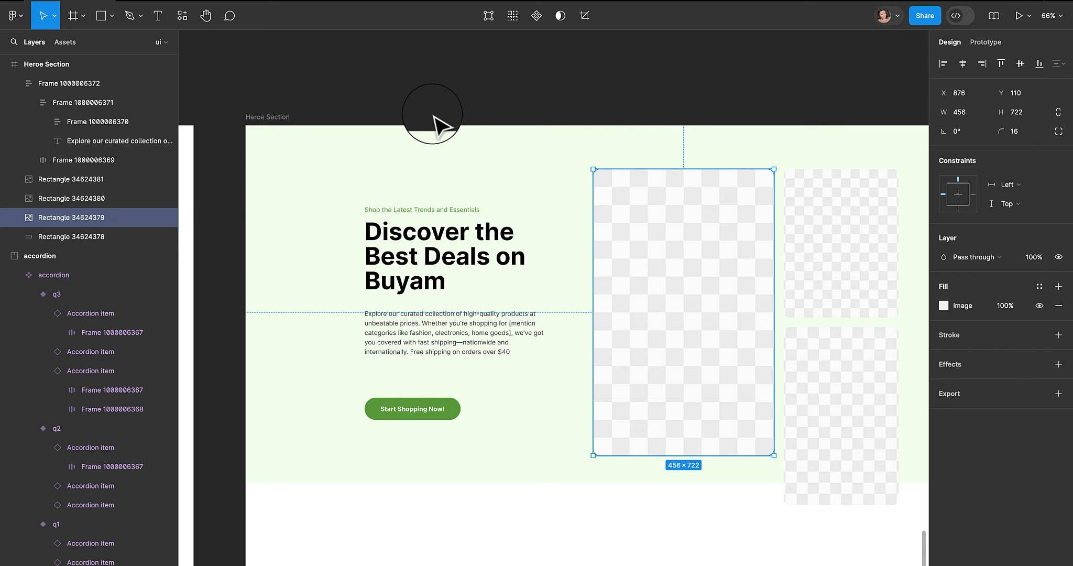
pyautogui.moveTo(452, 150); pyautogui.dragTo(270, 82)
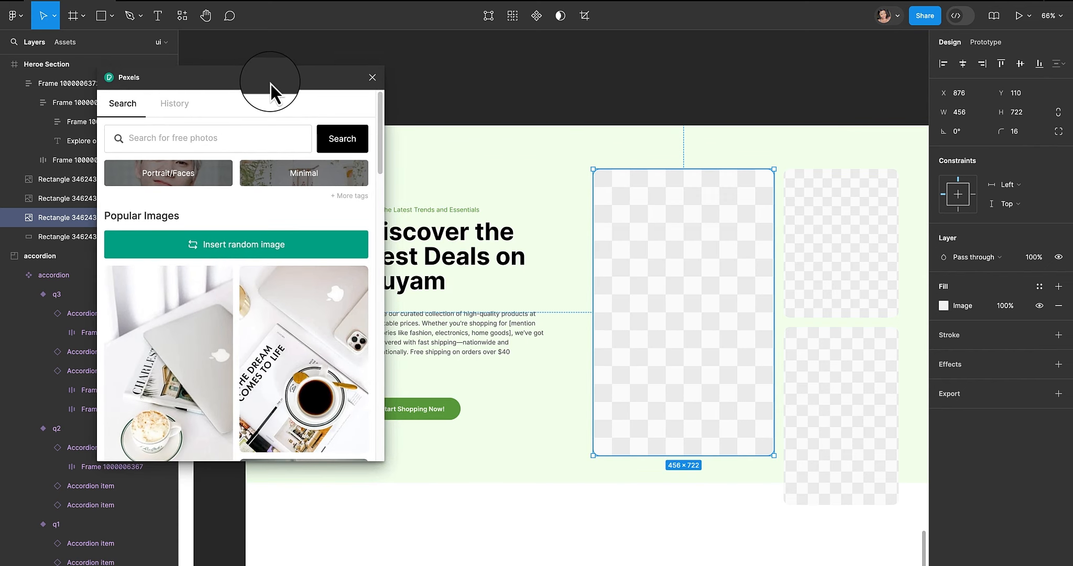
# - Search Pexels for "bags" and fill the large placeholder with the yellow backpack photo
pyautogui.click(203, 139)
pyautogui.write('bags')
pyautogui.press('Return')
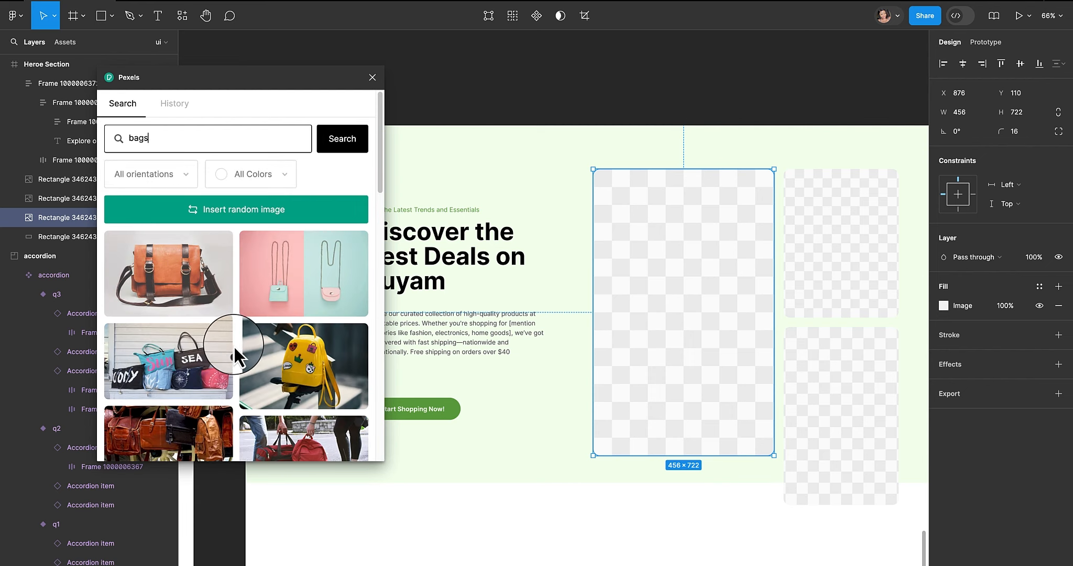
pyautogui.click(305, 358)
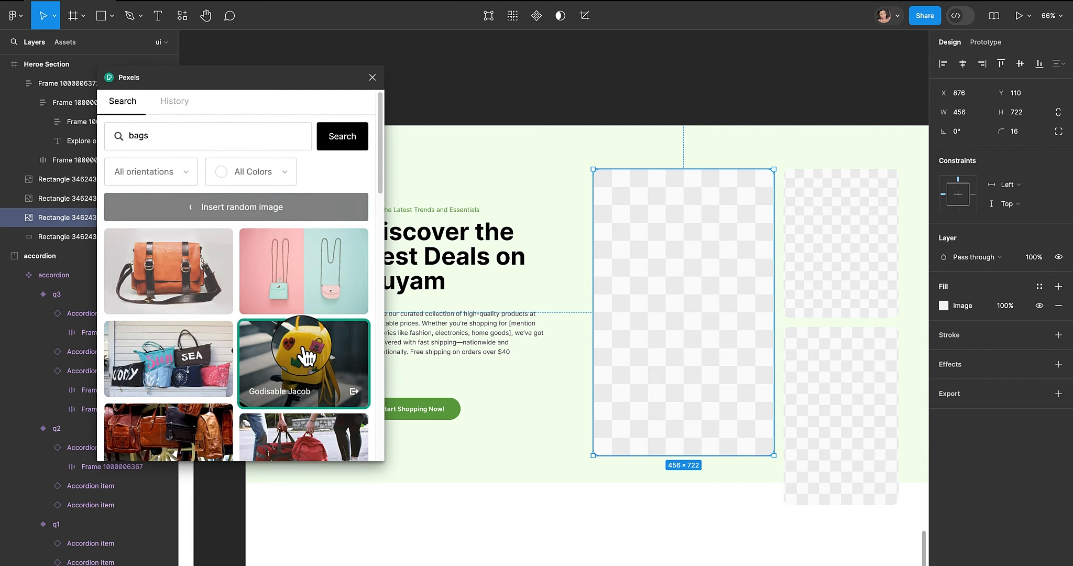
# - Select the top-right placeholder, search Pexels for "shoes" and fill it with the dark leather shoes photo
pyautogui.scroll(-4, 259, 302)
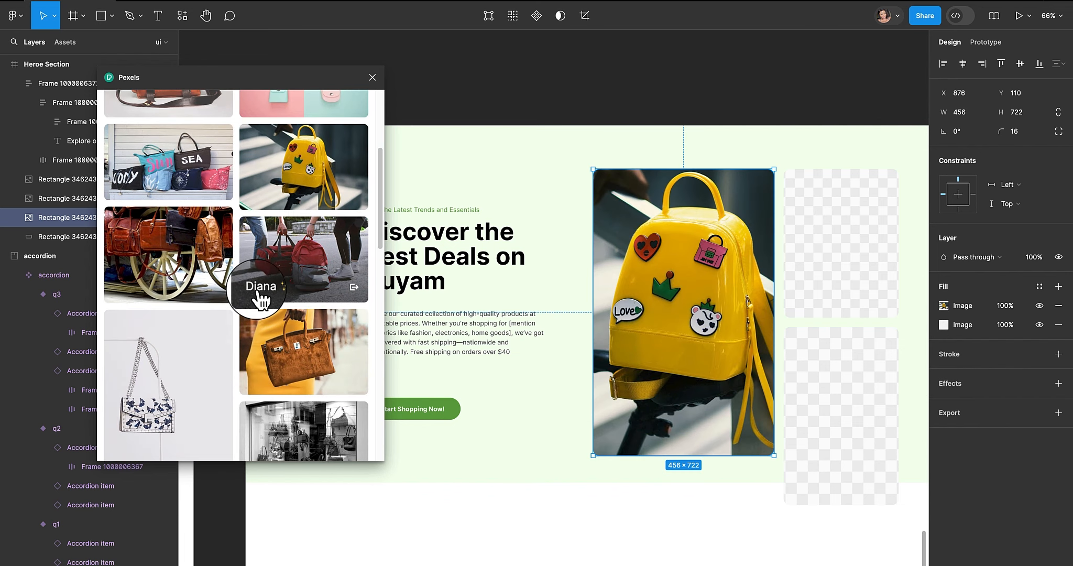
pyautogui.click(854, 274)
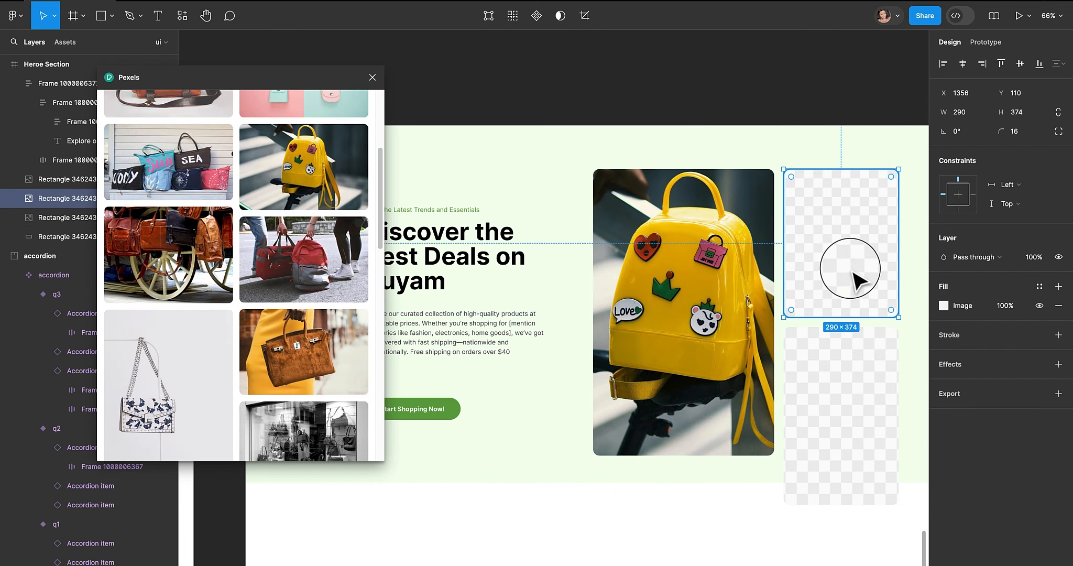
pyautogui.scroll(5, 170, 142)
pyautogui.doubleClick(169, 126)
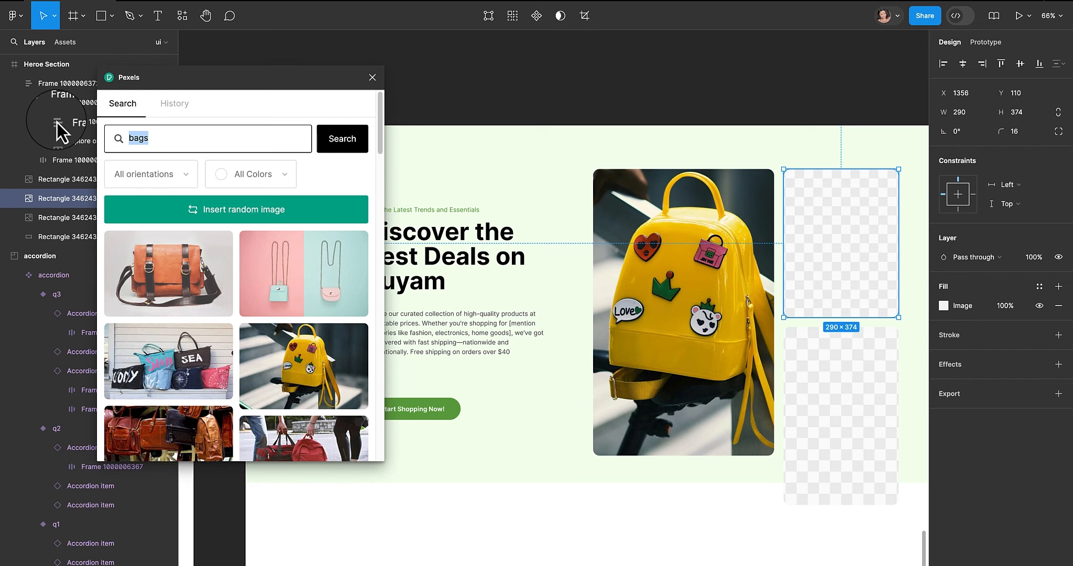
pyautogui.write('shoes')
pyautogui.press('Return')
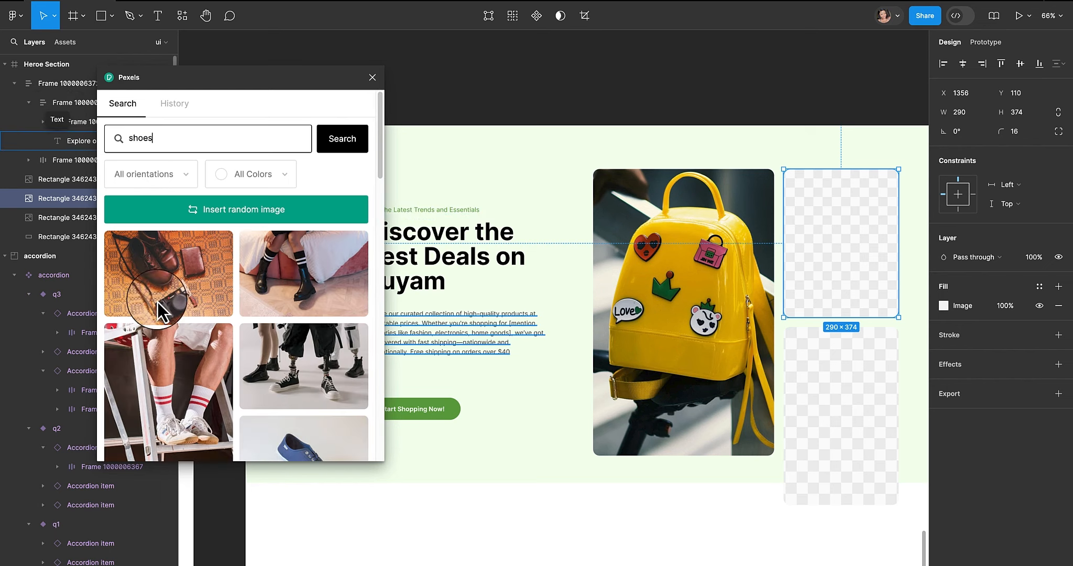
pyautogui.scroll(-5, 209, 301)
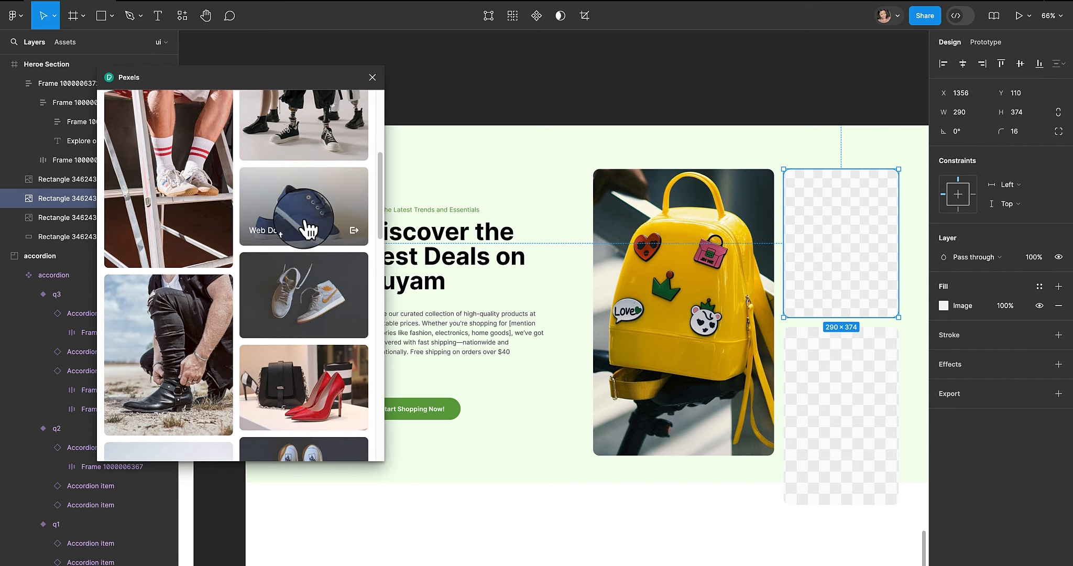
pyautogui.scroll(-10, 309, 230)
pyautogui.scroll(-5, 296, 309)
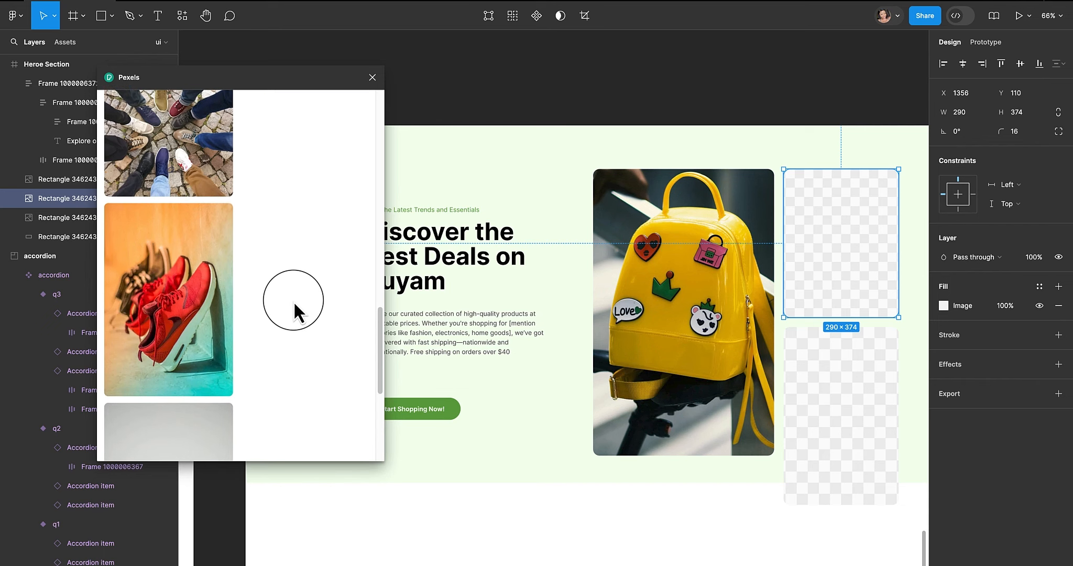
pyautogui.scroll(-5, 294, 304)
pyautogui.scroll(1, 294, 300)
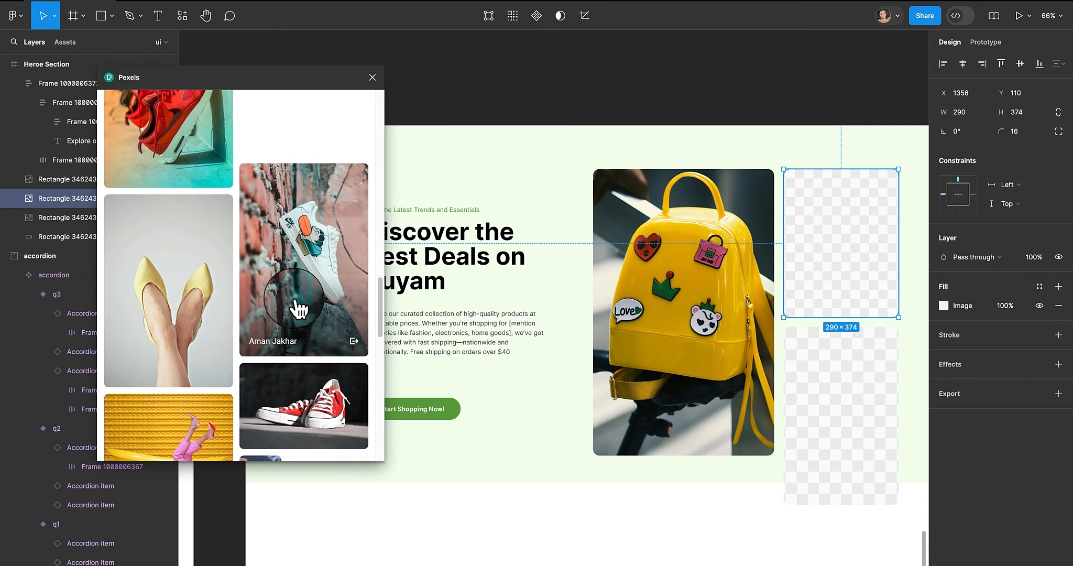
pyautogui.click(185, 291)
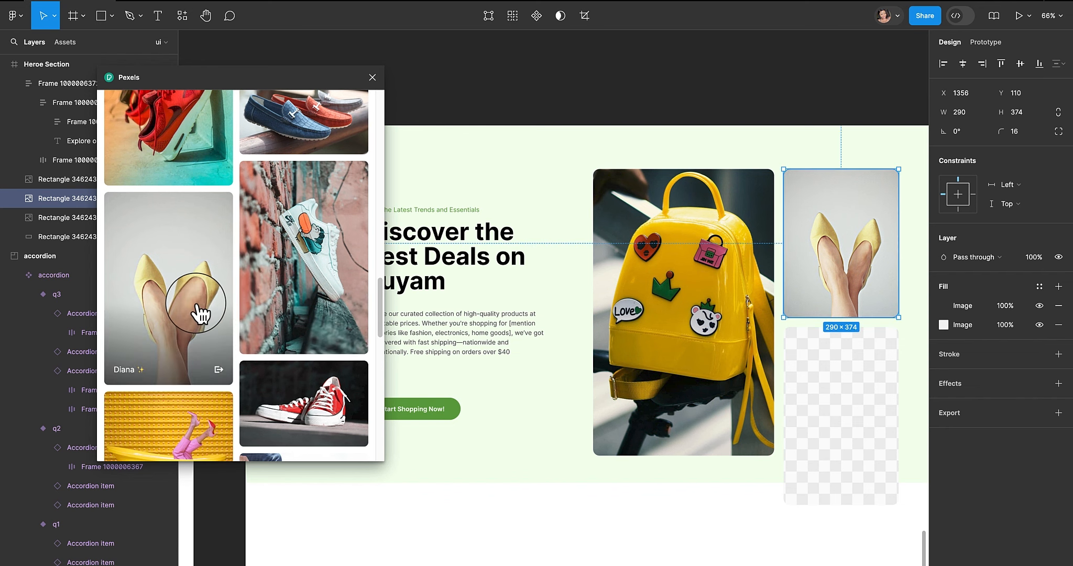
pyautogui.scroll(-10, 201, 314)
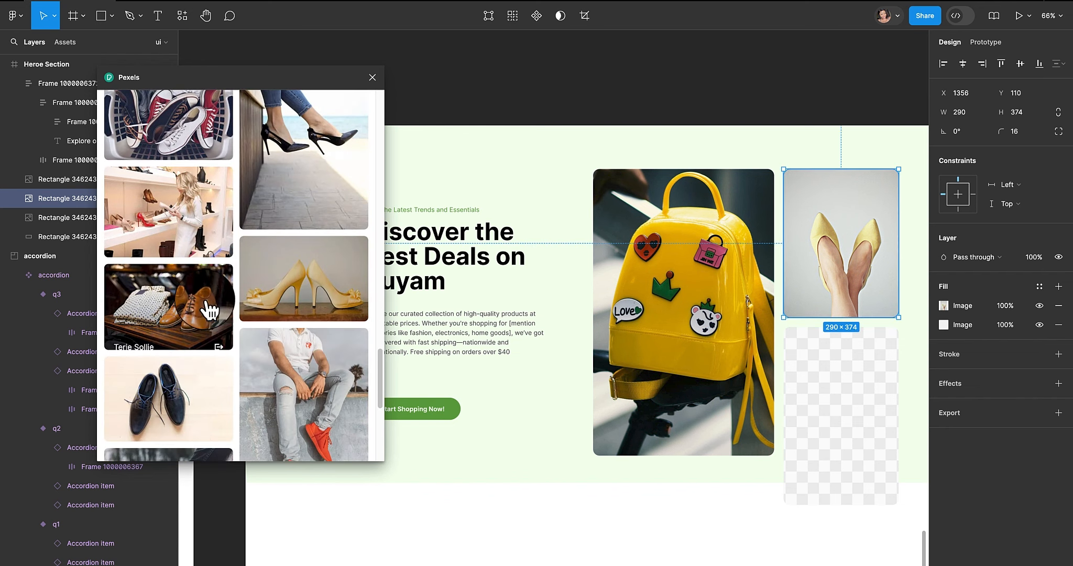
pyautogui.scroll(-5, 210, 309)
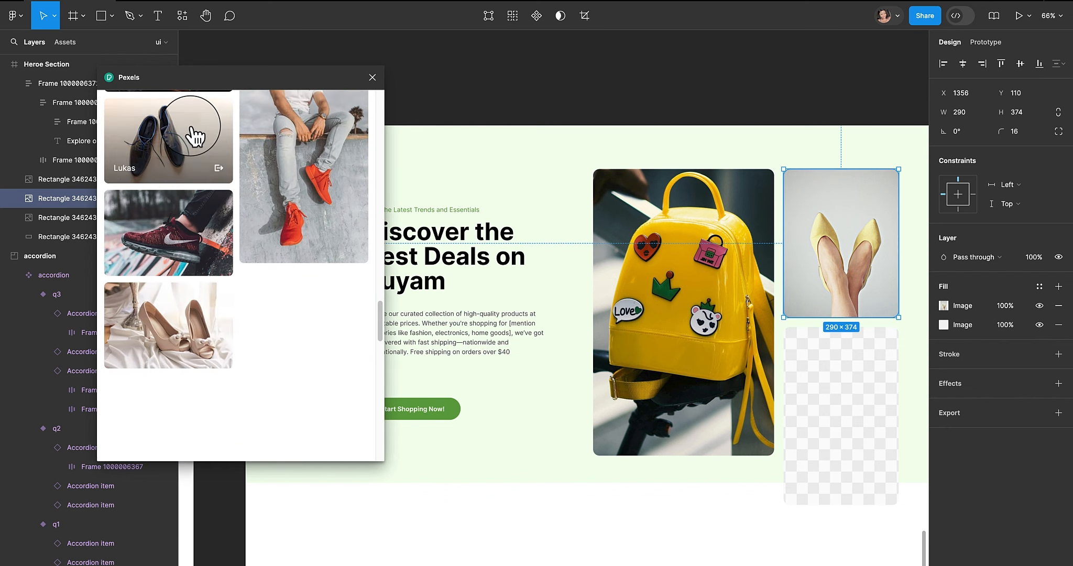
pyautogui.click(196, 136)
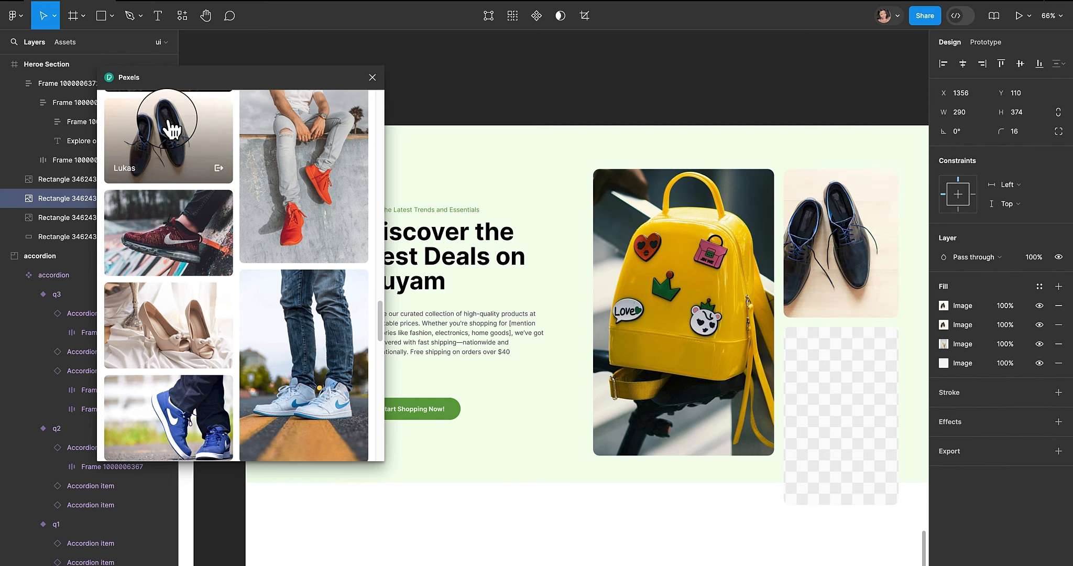
# - Search Pexels for "smiling" photos
pyautogui.scroll(-2, 278, 266)
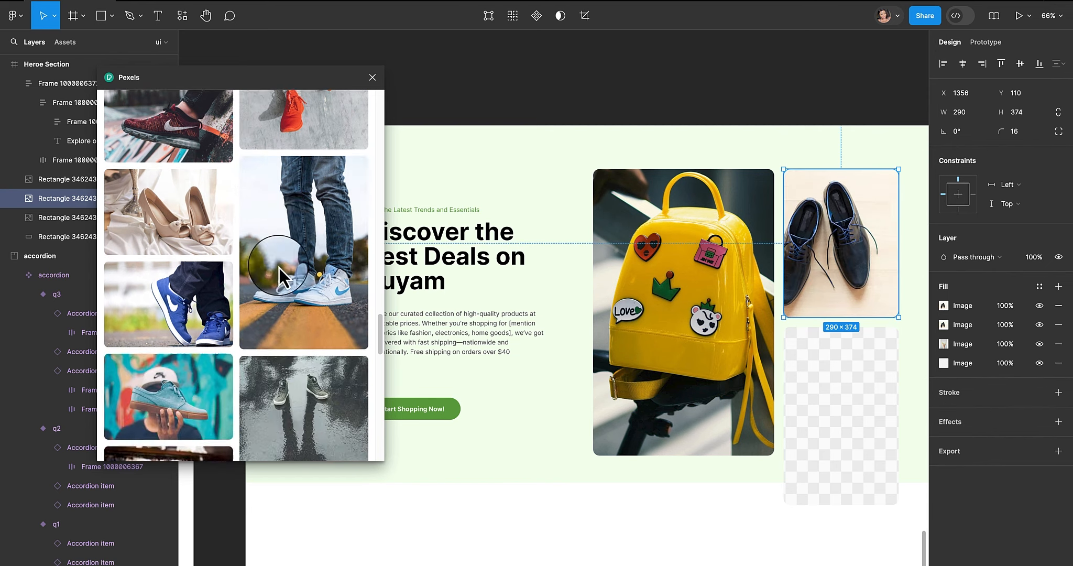
pyautogui.scroll(20, 278, 267)
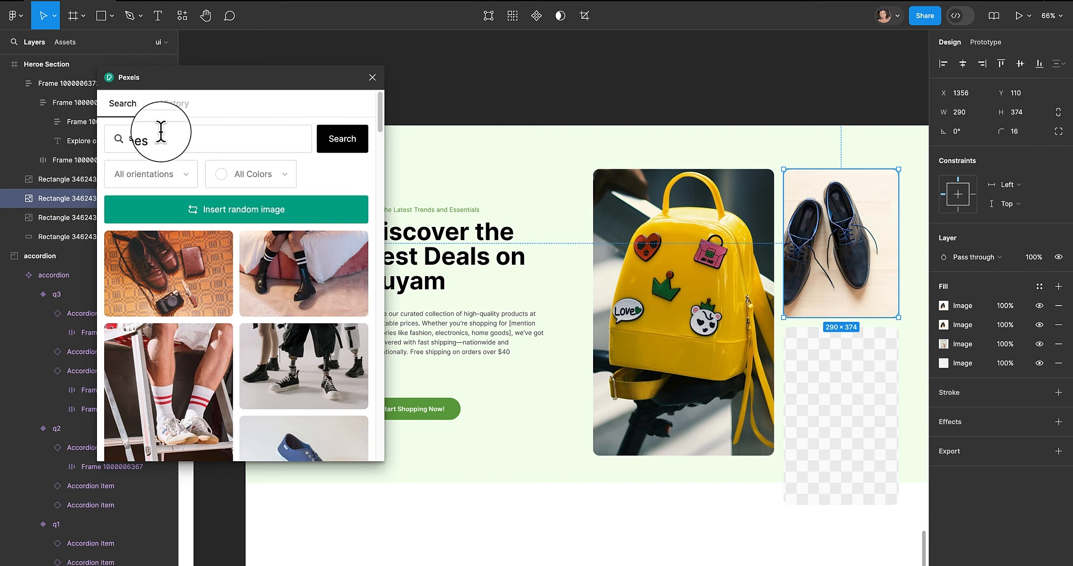
pyautogui.moveTo(163, 138); pyautogui.dragTo(105, 143)
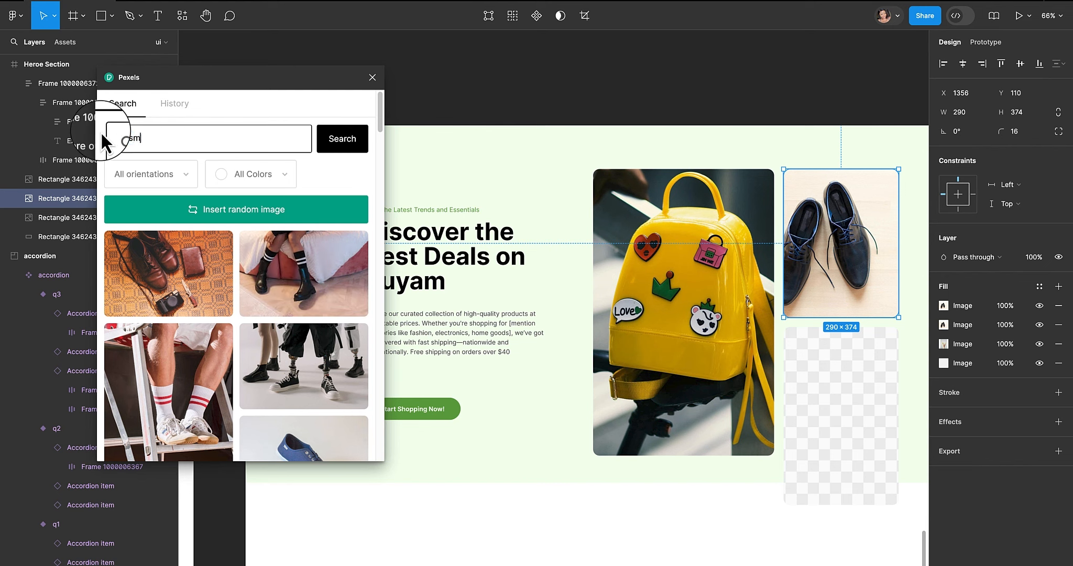
pyautogui.write('smiling')
pyautogui.press('Return')
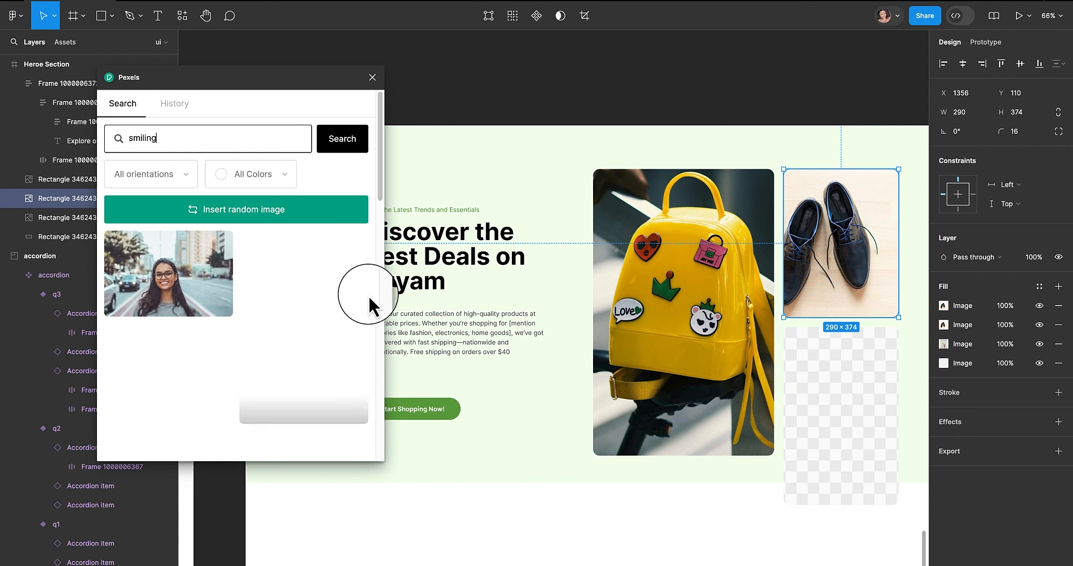
# - Select the bottom-right placeholder and fill it with the smiling curly-haired woman photo from the Pexels results
pyautogui.click(870, 368)
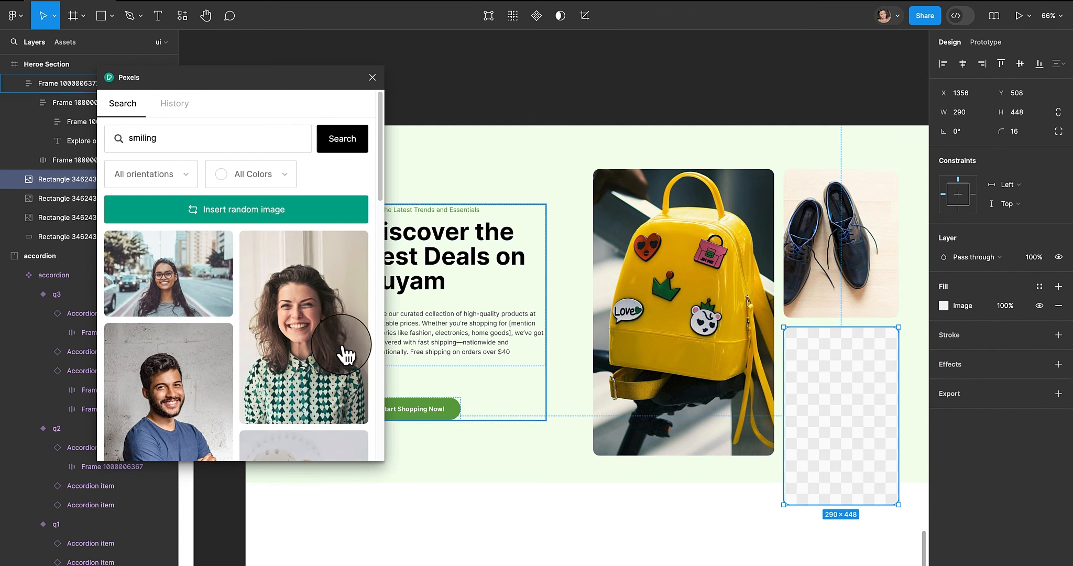
pyautogui.click(308, 344)
pyautogui.scroll(-10, 279, 303)
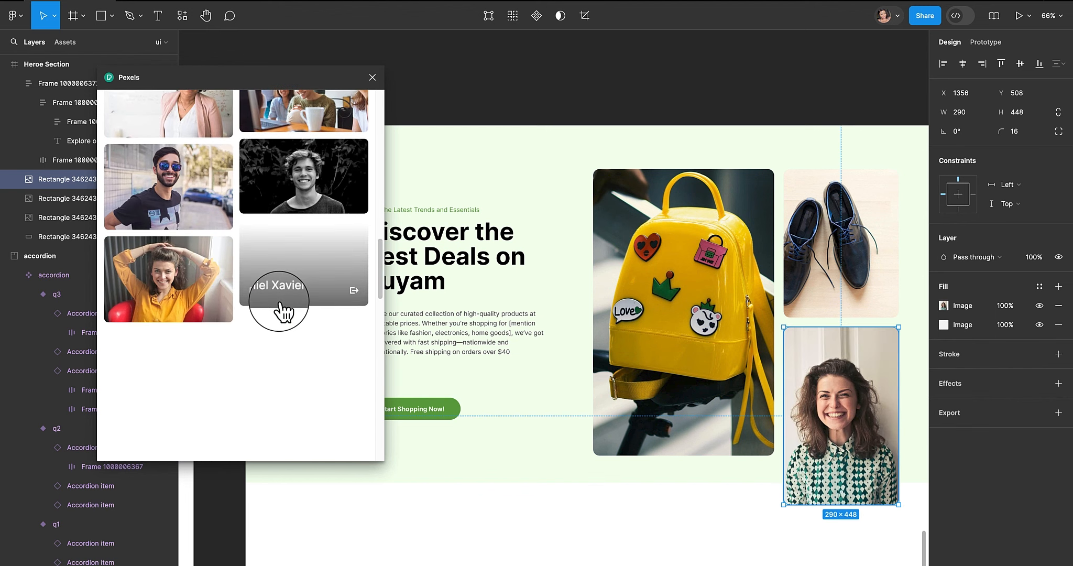
pyautogui.scroll(-2, 280, 303)
pyautogui.scroll(-4, 279, 303)
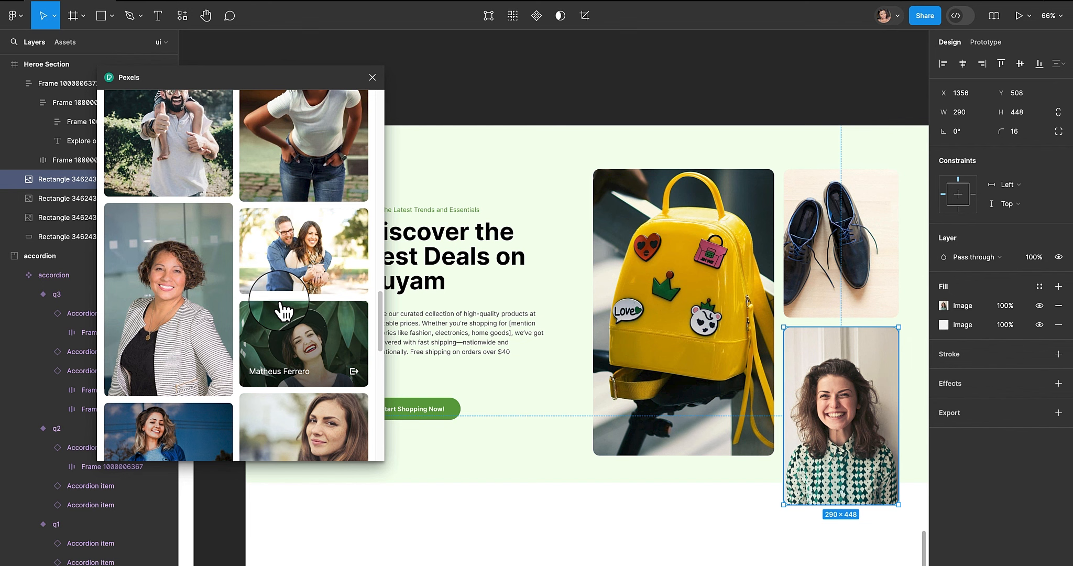
pyautogui.scroll(15, 284, 312)
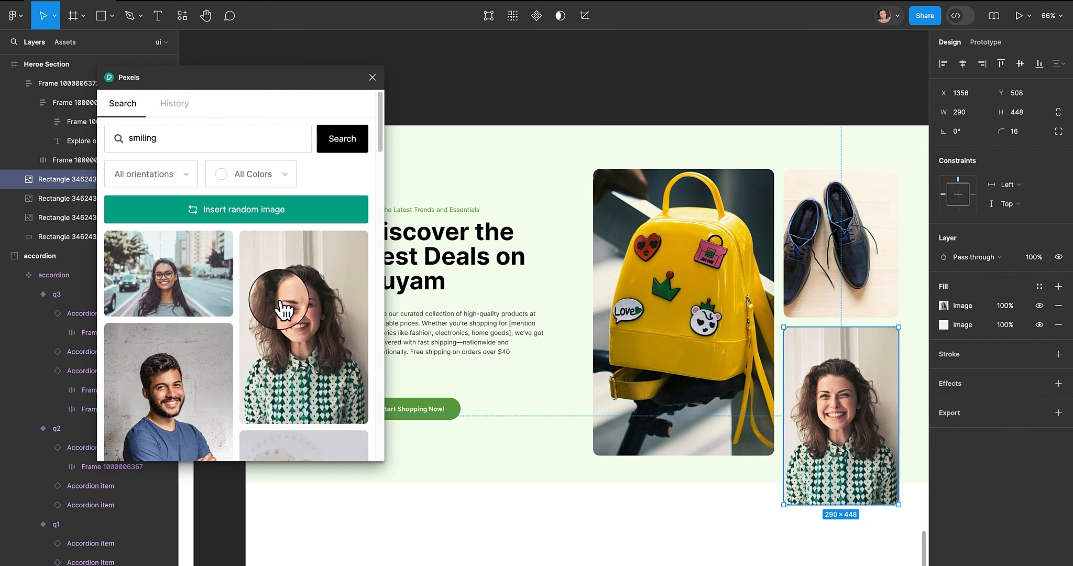
# - Close the Pexels plugin and remove the extra white fill layer from the large backpack image
pyautogui.click(832, 222)
pyautogui.click(703, 268)
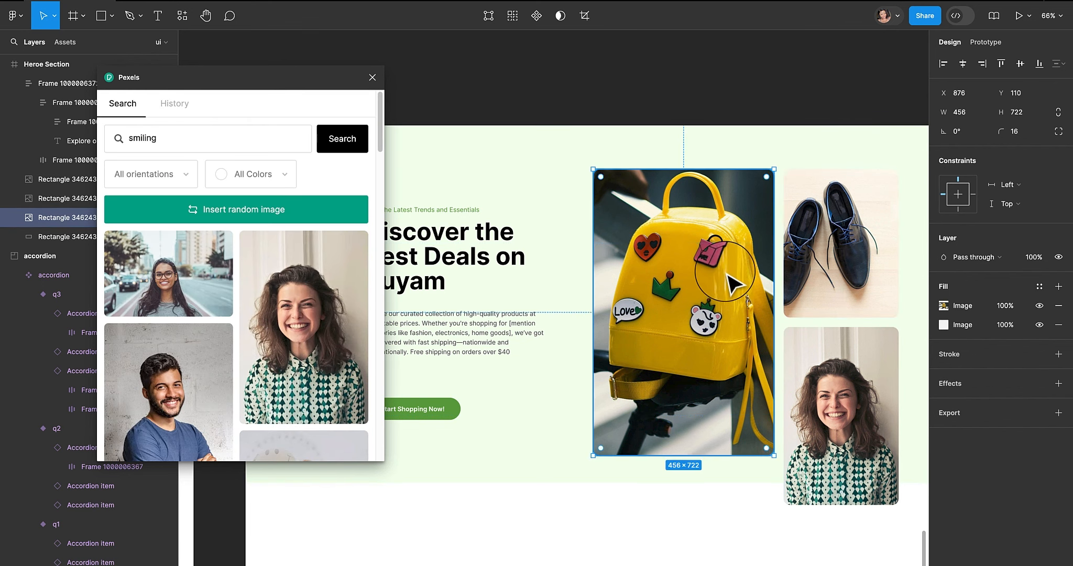
pyautogui.click(374, 77)
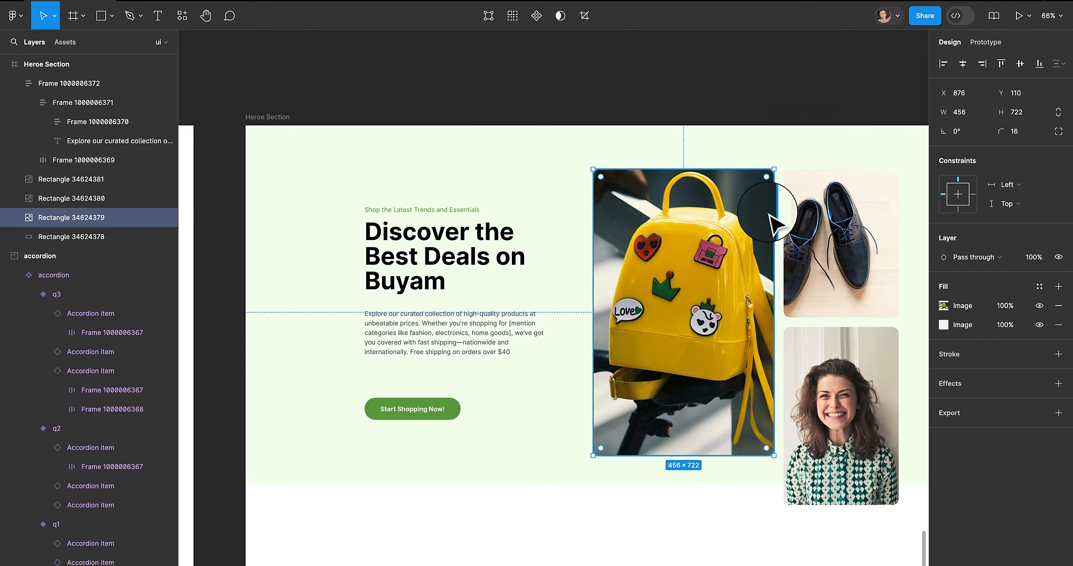
pyautogui.moveTo(721, 204); pyautogui.dragTo(651, 182)
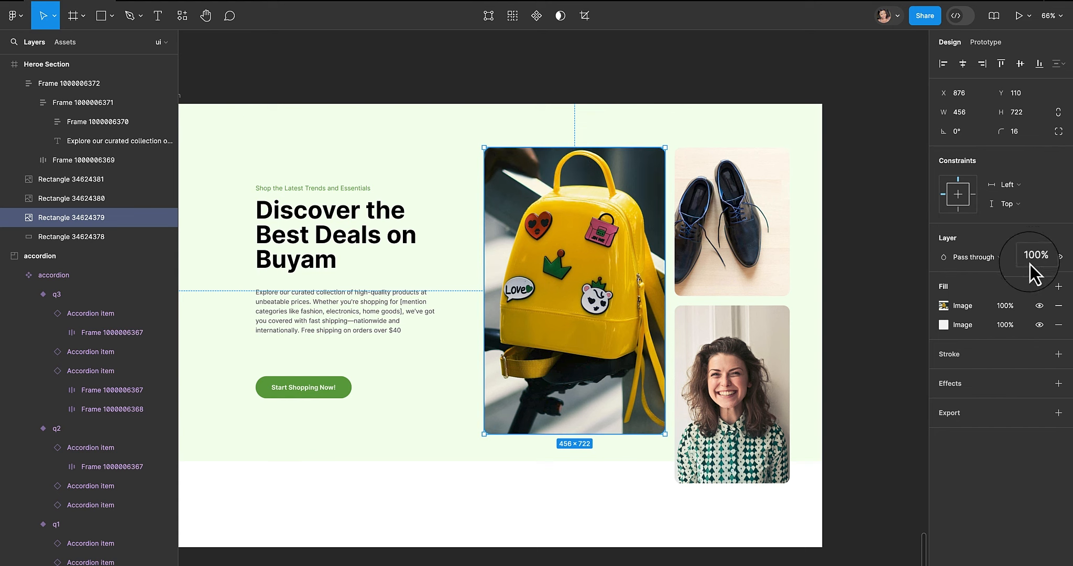
pyautogui.click(1059, 325)
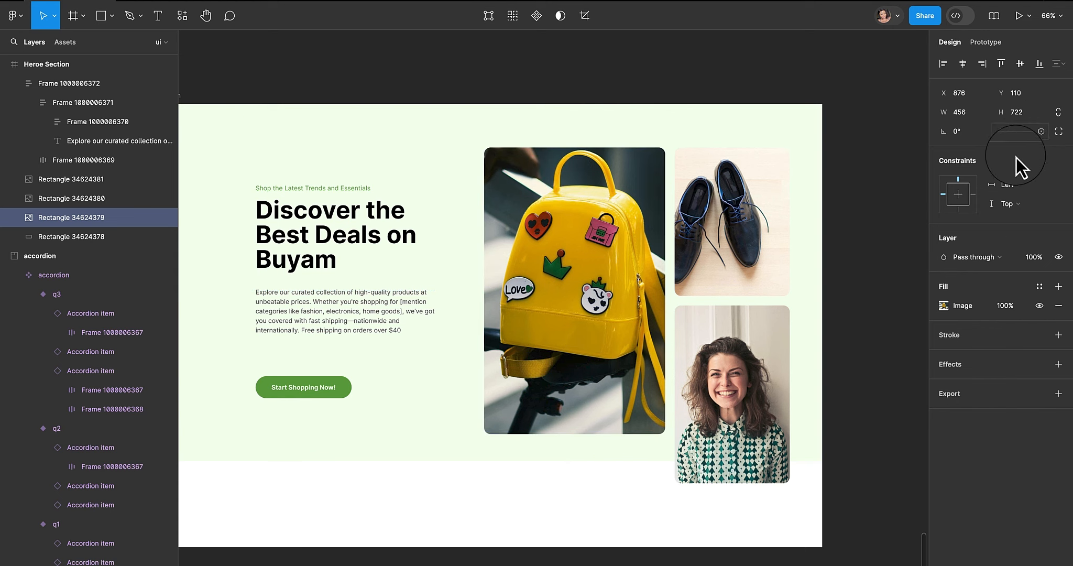
# - Add a 14 px stroke positioned outside to the large backpack image
pyautogui.click(1058, 335)
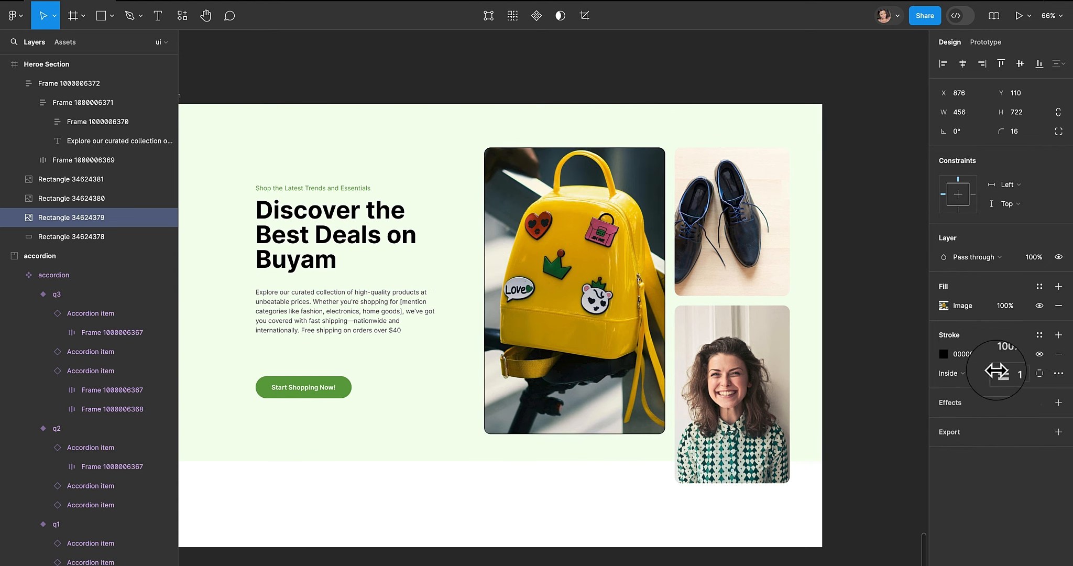
pyautogui.moveTo(1007, 373); pyautogui.dragTo(1009, 372)
pyautogui.click(940, 380)
pyautogui.click(942, 386)
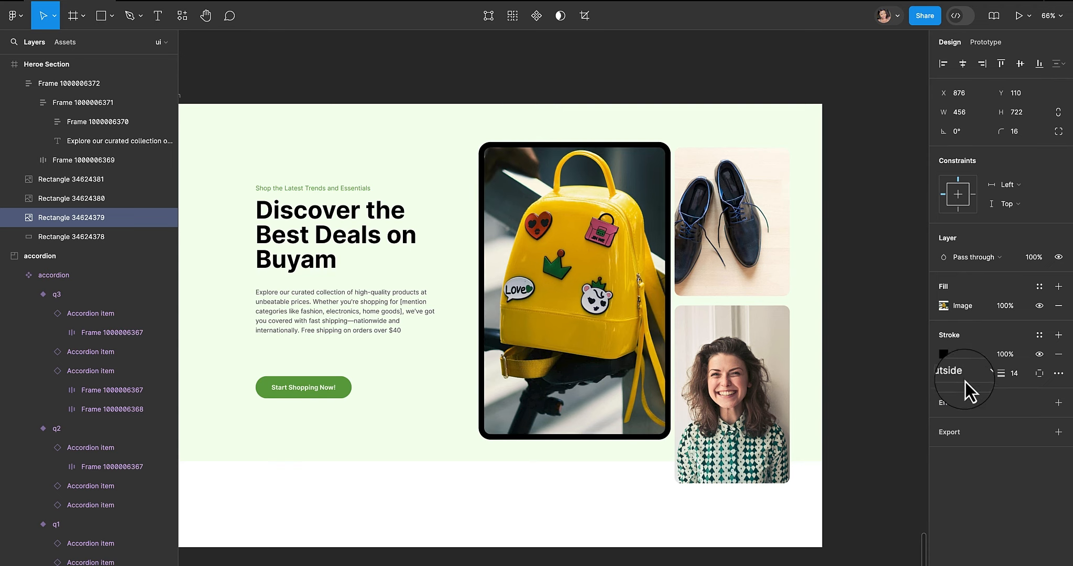
# - Set the backpack image's stroke colour to yellow EFB901 by sampling the backpack with the eyedropper
pyautogui.click(946, 357)
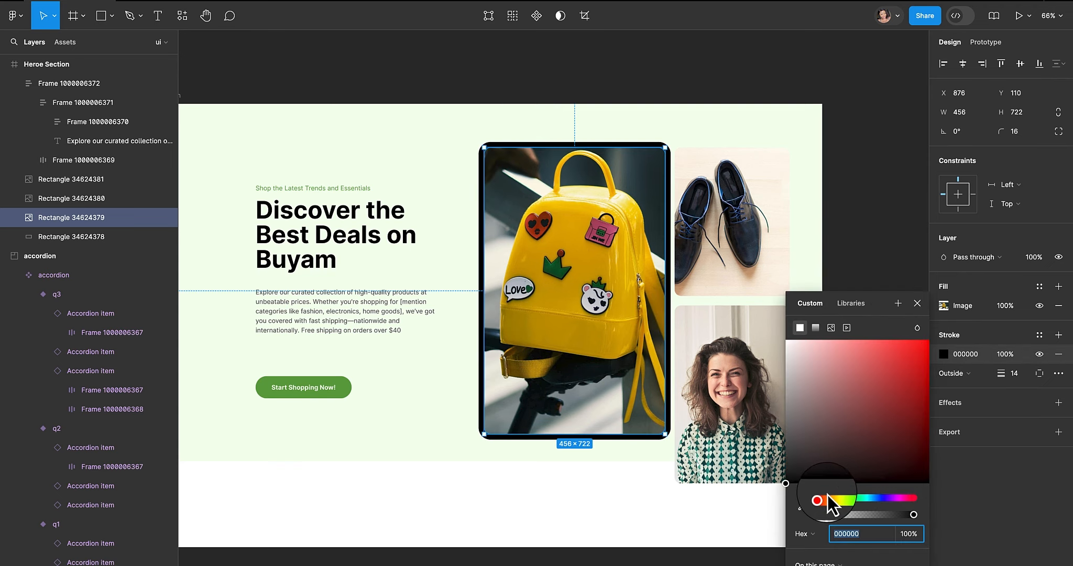
pyautogui.click(801, 506)
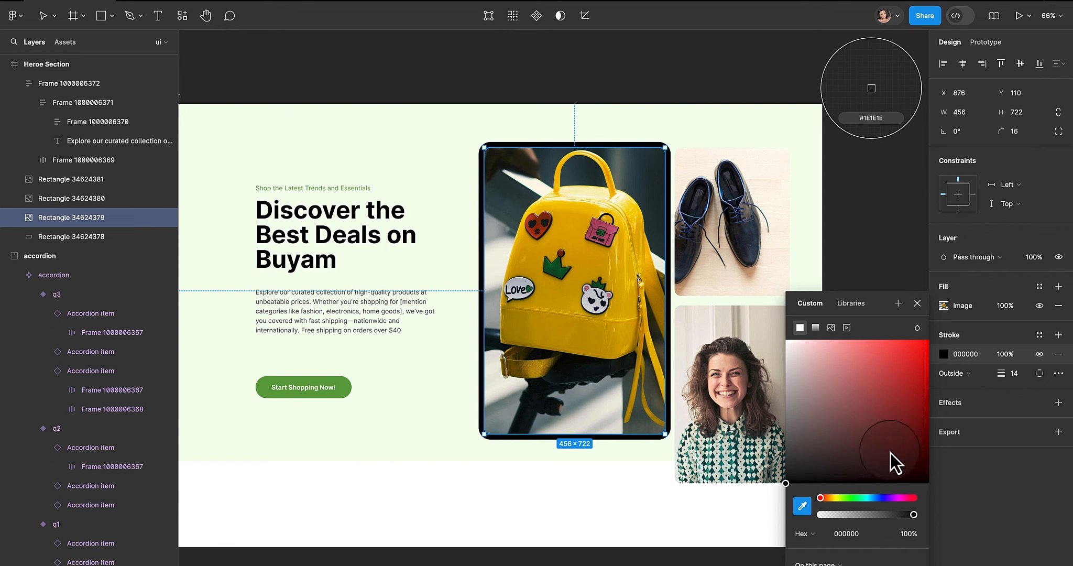
pyautogui.click(351, 388)
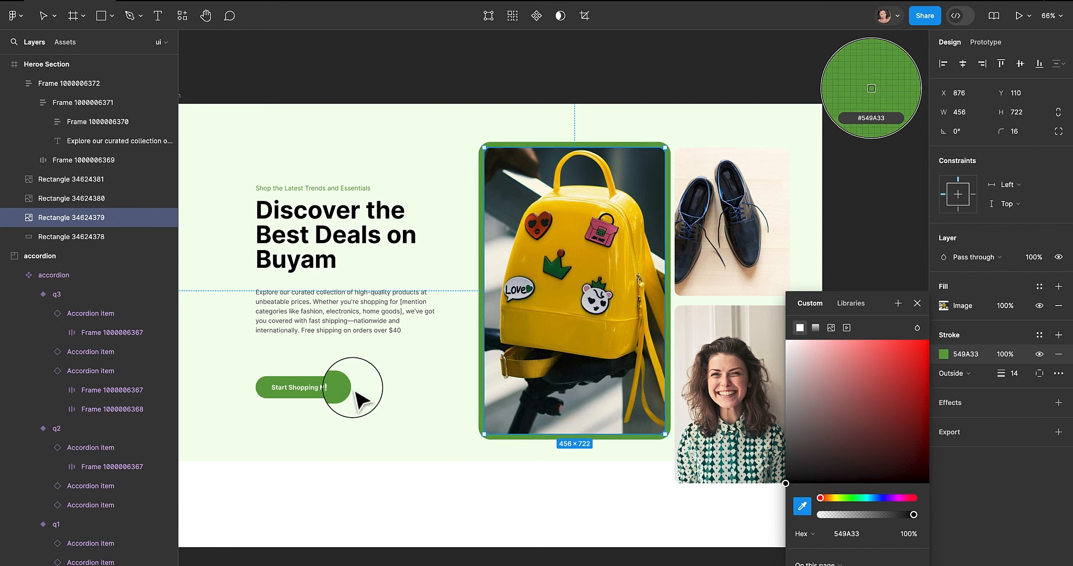
pyautogui.click(871, 380)
pyautogui.click(864, 340)
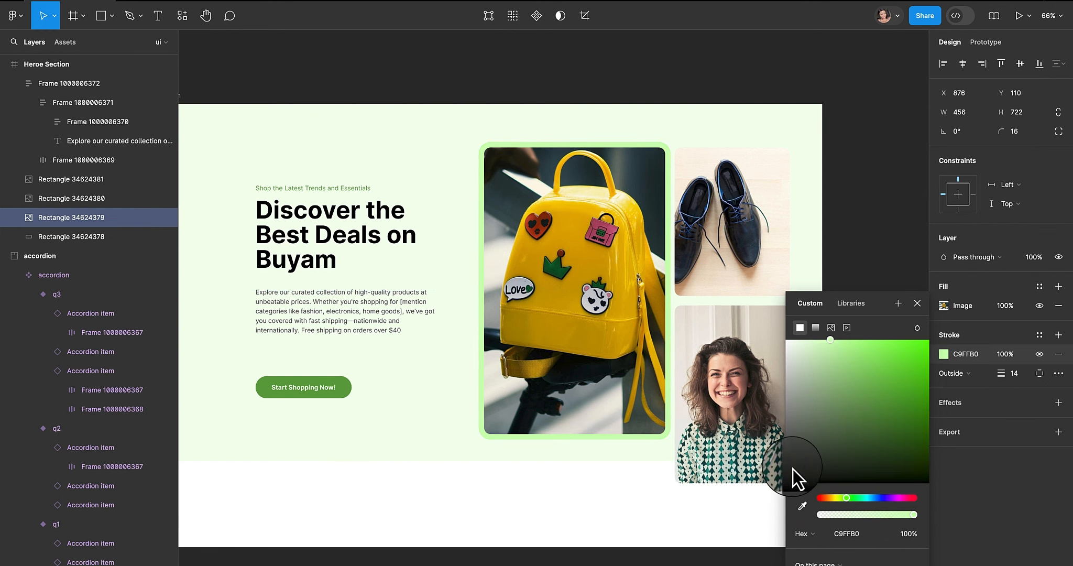
pyautogui.click(802, 506)
pyautogui.click(586, 261)
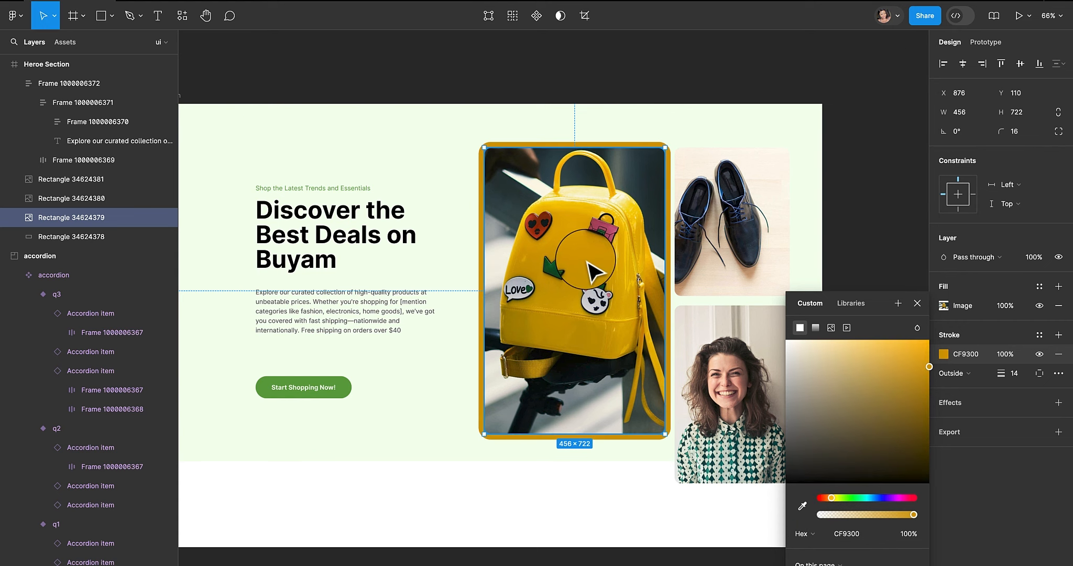
pyautogui.click(802, 506)
pyautogui.click(601, 199)
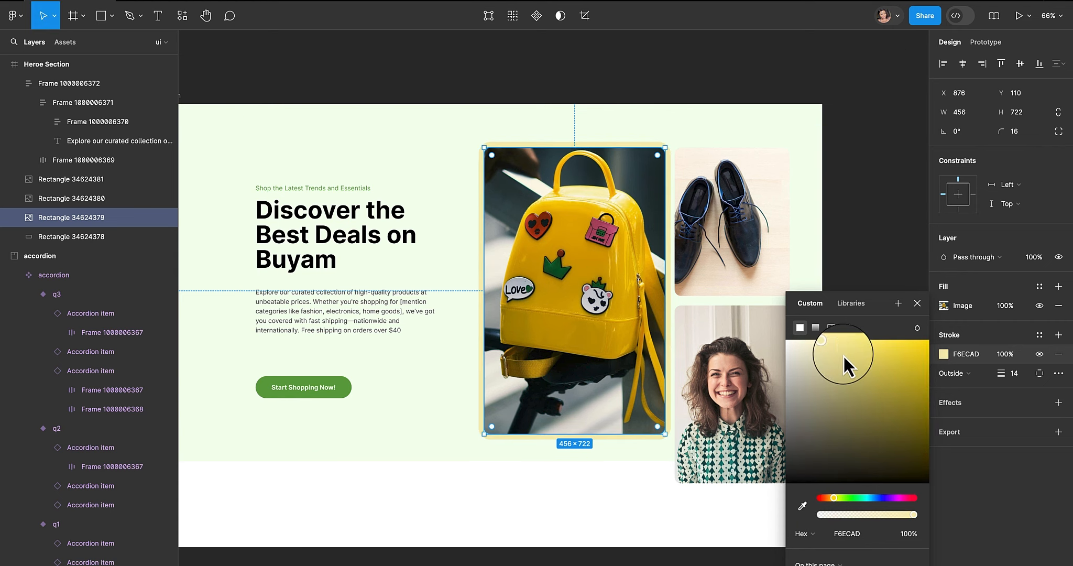
pyautogui.click(802, 506)
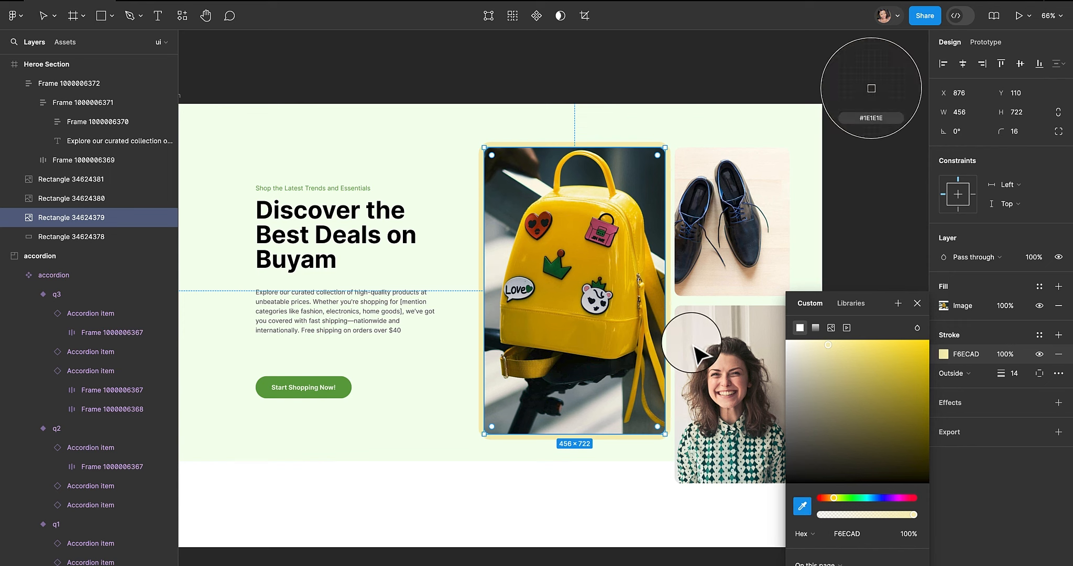
pyautogui.click(581, 207)
pyautogui.click(795, 265)
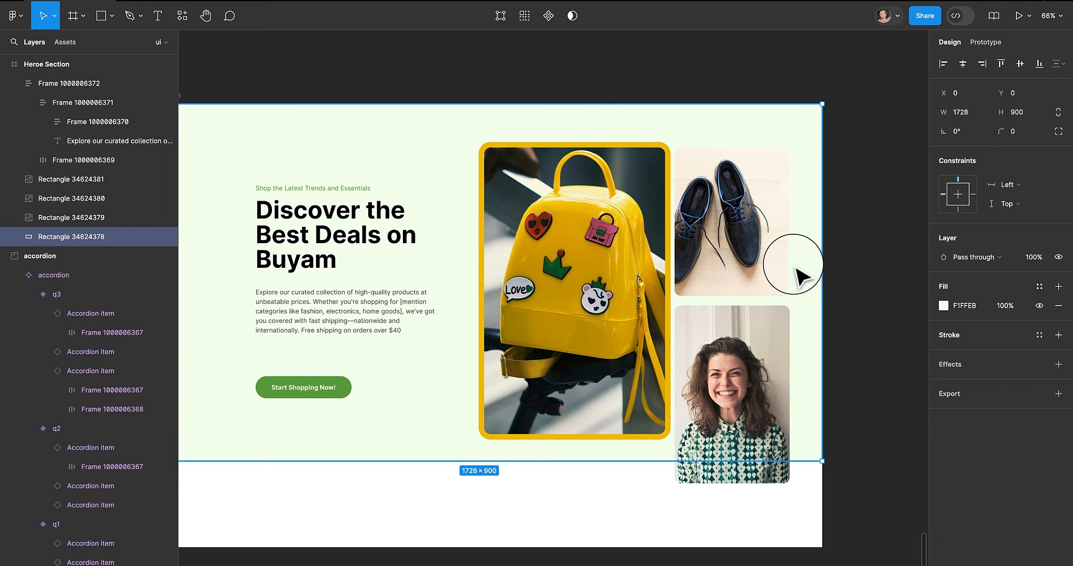
# - Shift the two right-hand images slightly to the right together
pyautogui.click(789, 273)
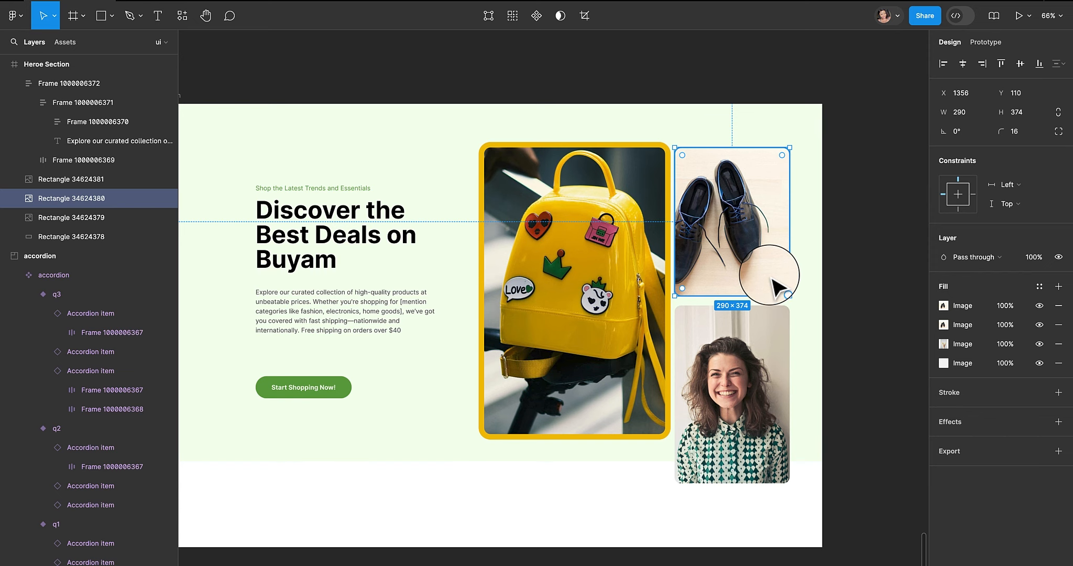
pyautogui.keyDown('shift'); pyautogui.click(744, 334); pyautogui.keyUp('shift')
pyautogui.moveTo(745, 334); pyautogui.dragTo(750, 333)
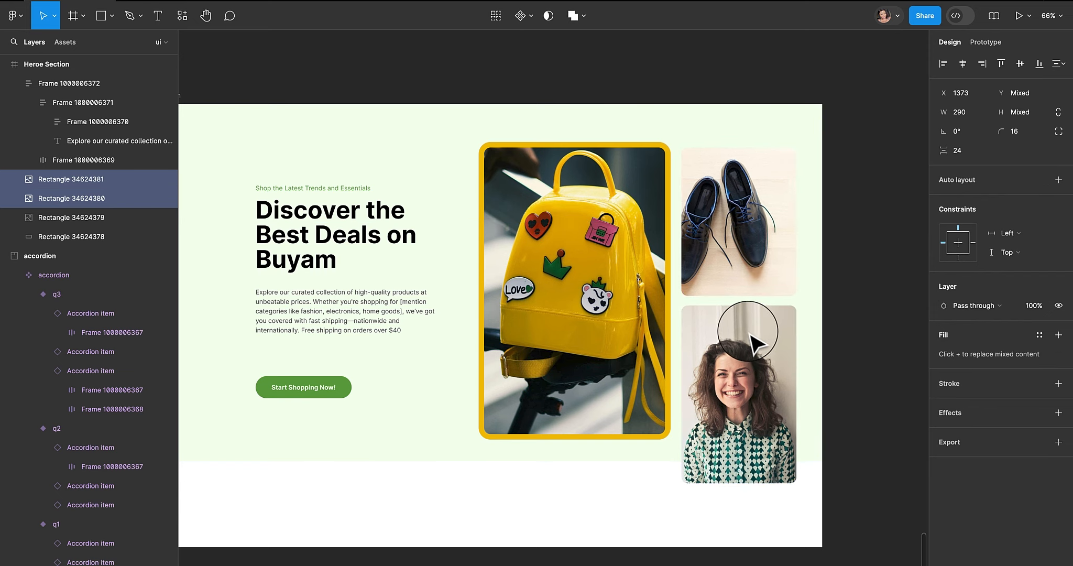
pyautogui.click(821, 219)
# - Remove the extra fill layers from the shoes image, keeping only its photo fill
pyautogui.click(761, 199)
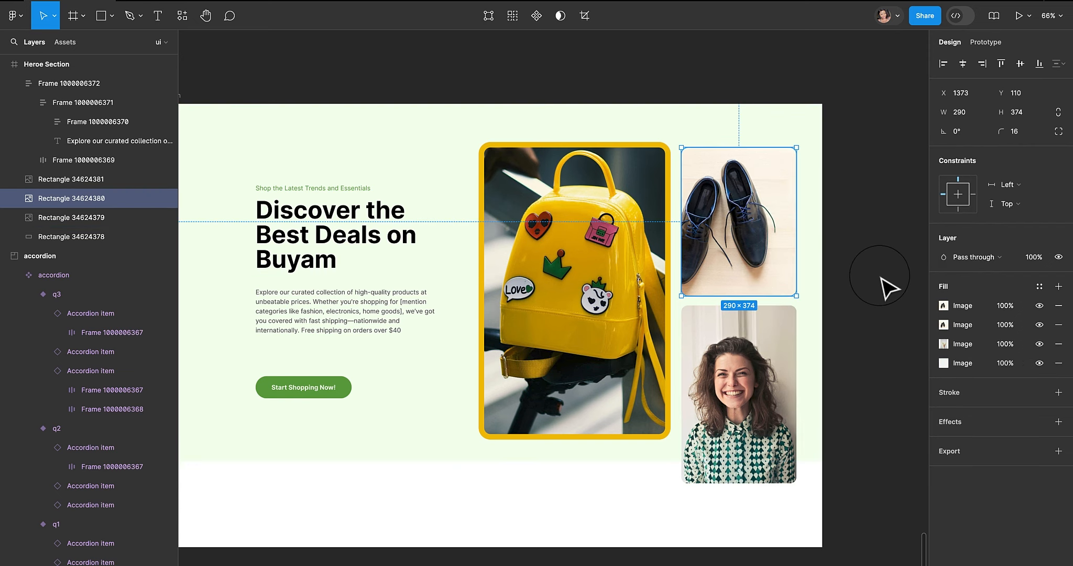
pyautogui.click(1059, 325)
pyautogui.click(1059, 325)
pyautogui.click(1058, 324)
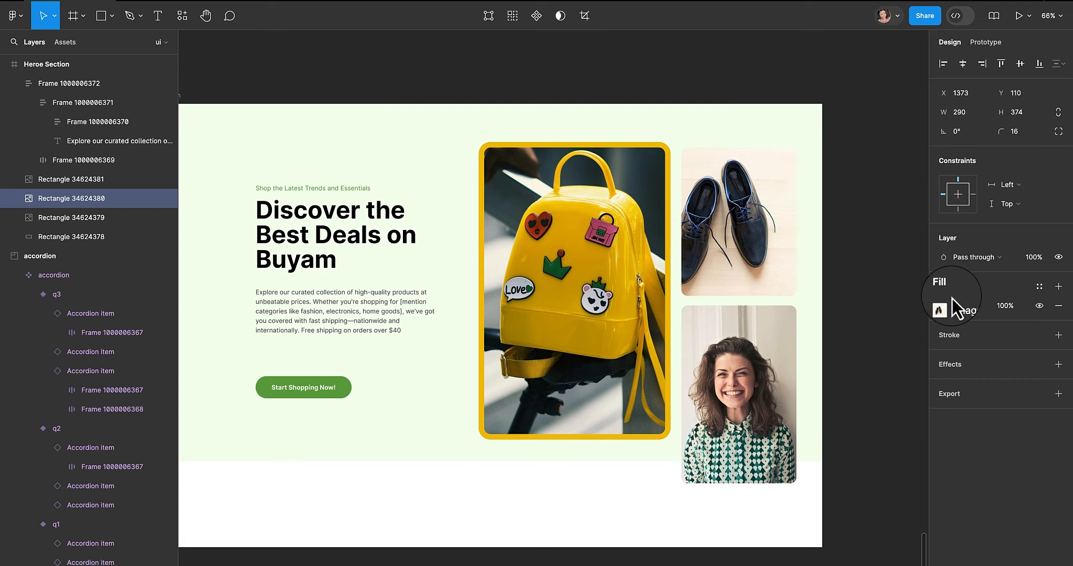
# - Select both right-hand images and add a 14 px stroke to them
pyautogui.click(654, 278)
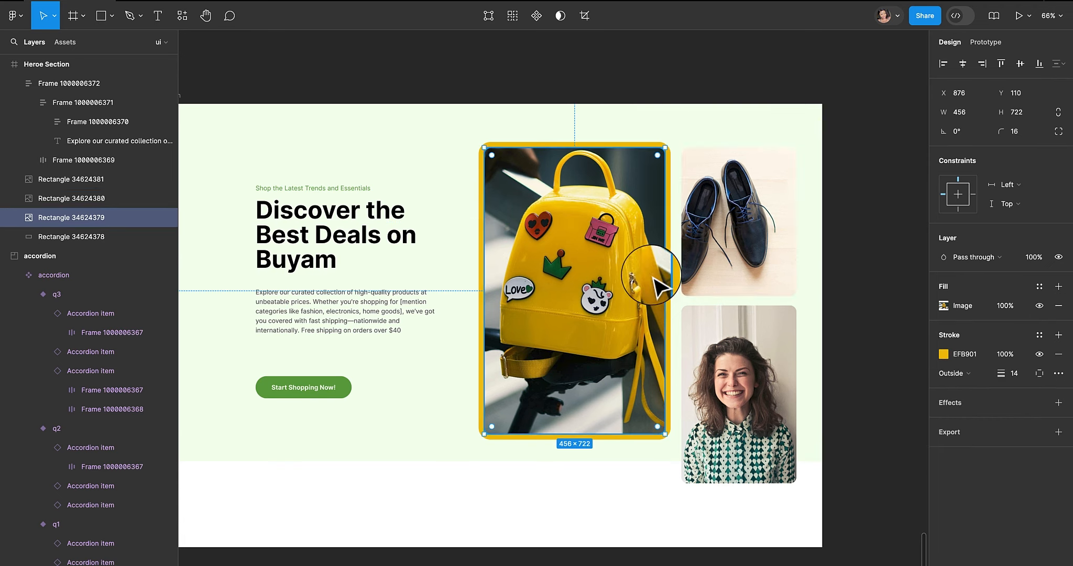
pyautogui.click(781, 262)
pyautogui.keyDown('shift'); pyautogui.click(772, 371); pyautogui.keyUp('shift')
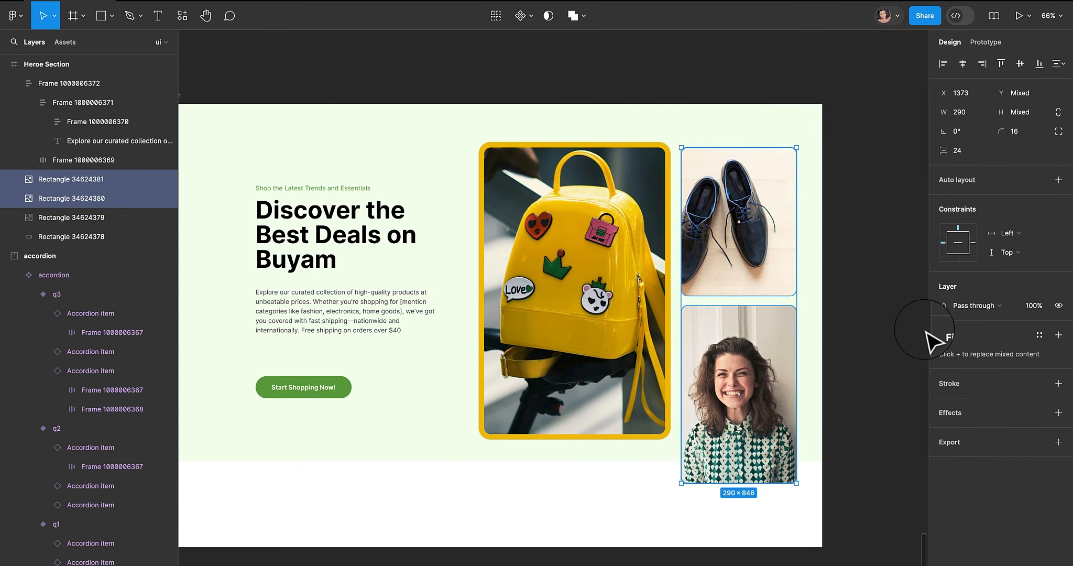
pyautogui.click(1060, 383)
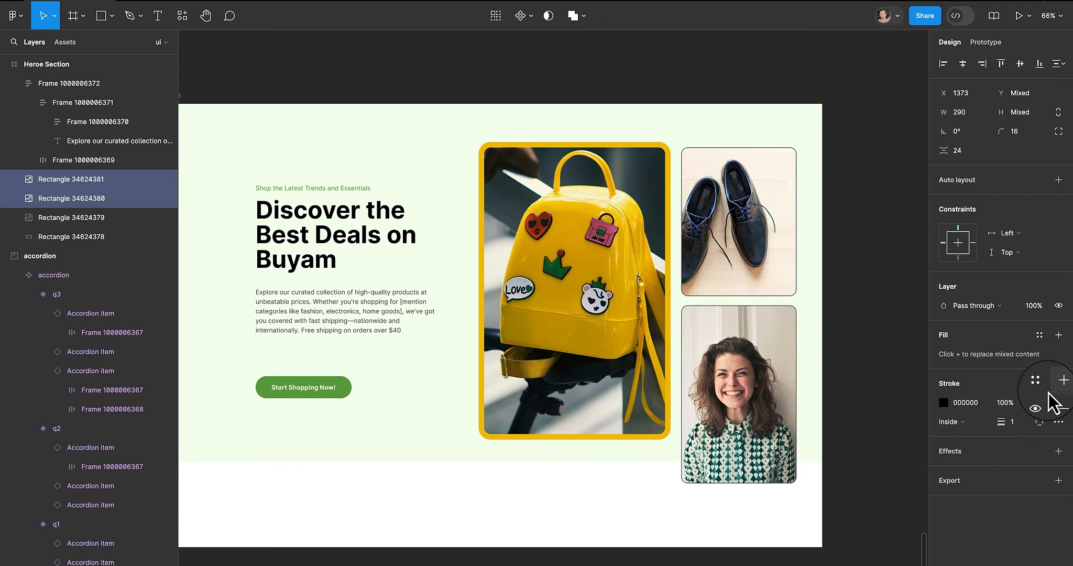
pyautogui.write('1')
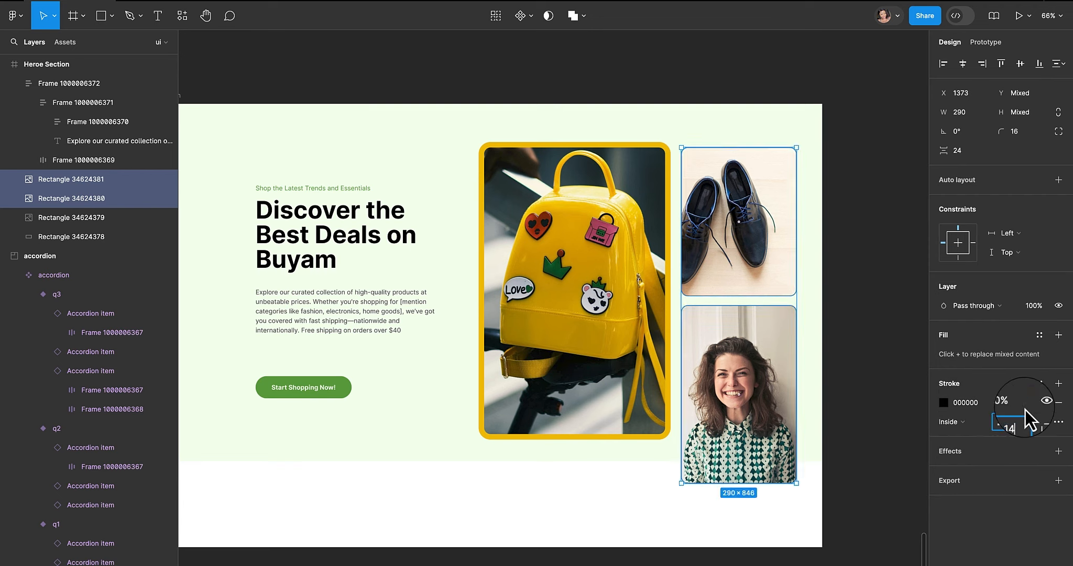
pyautogui.write('4')
pyautogui.press('Return')
# - Set the stroke position of both right-hand images to Outside
pyautogui.click(856, 221)
pyautogui.click(776, 227)
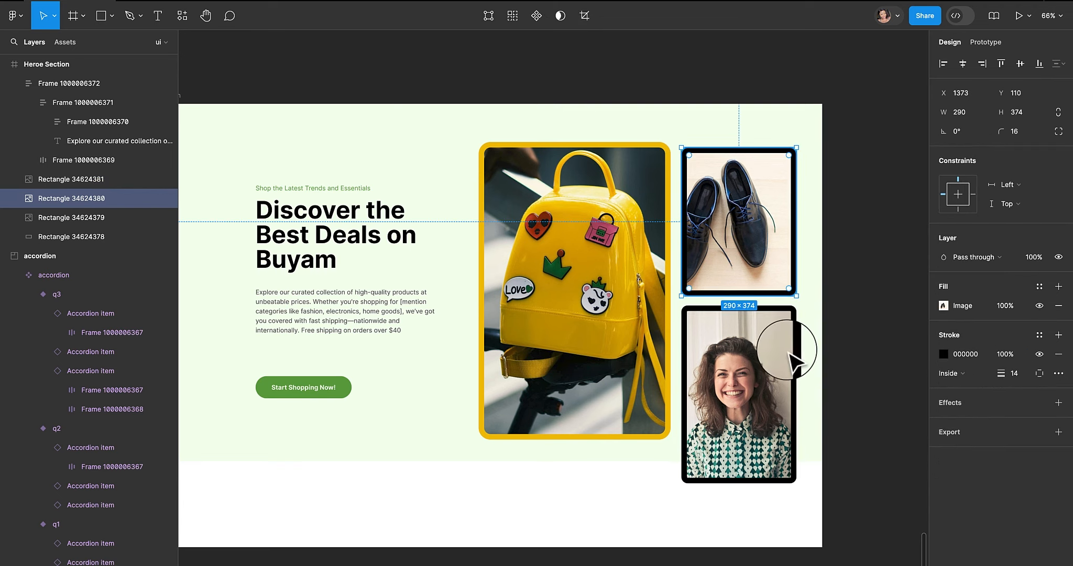
pyautogui.keyDown('shift'); pyautogui.click(786, 347); pyautogui.keyUp('shift')
pyautogui.click(963, 424)
pyautogui.click(966, 437)
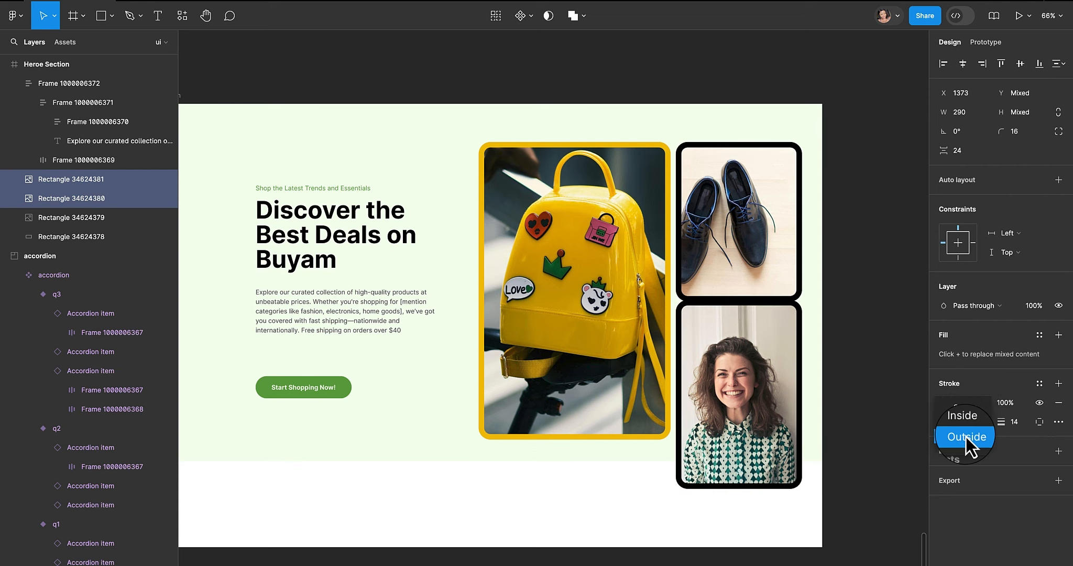
# - Set the shoes image's stroke colour to a beige sampled from its background, then darken it slightly
pyautogui.click(763, 252)
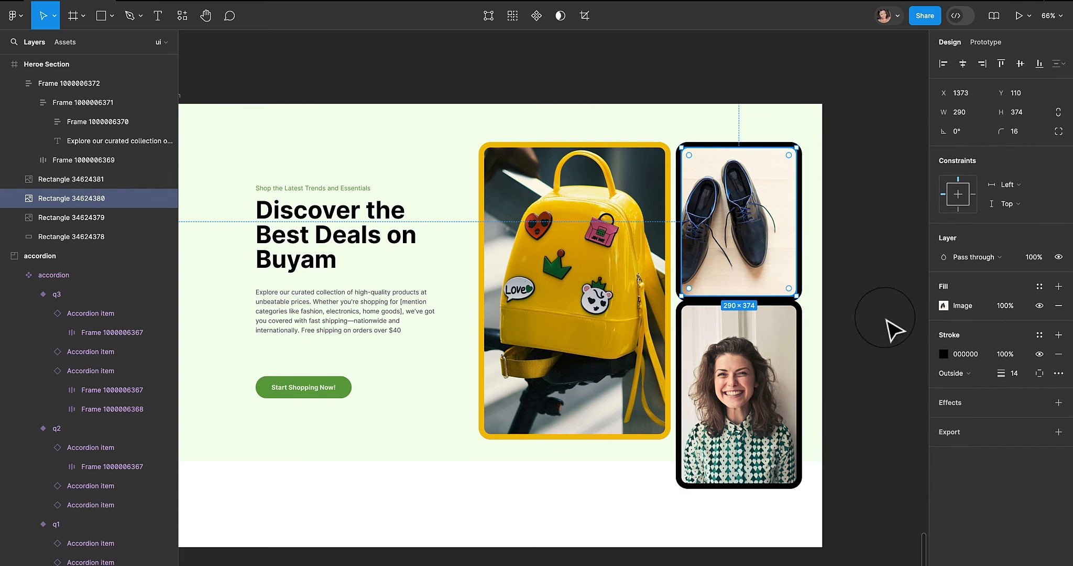
pyautogui.click(958, 355)
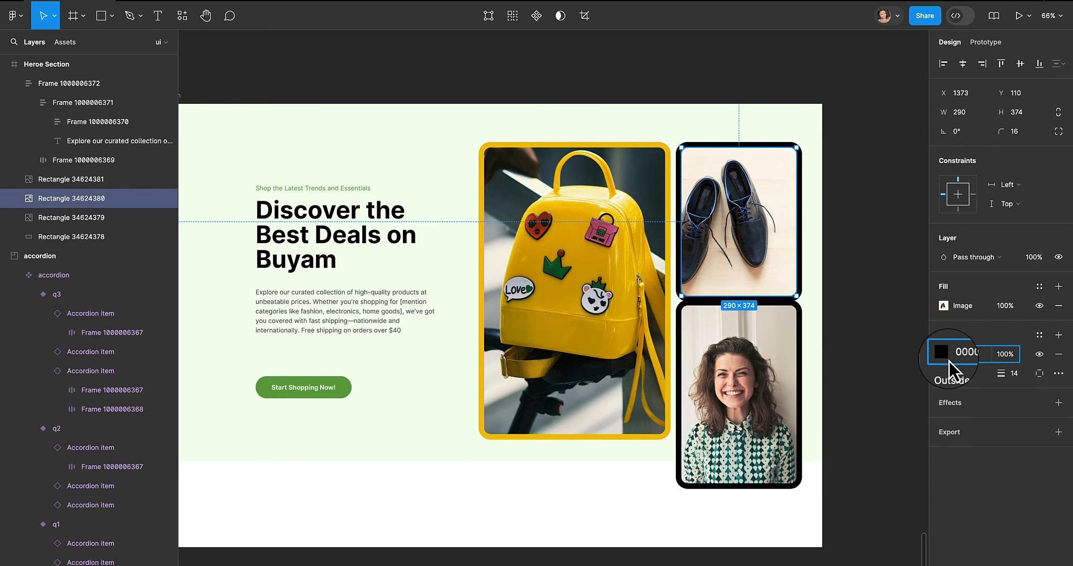
pyautogui.click(944, 357)
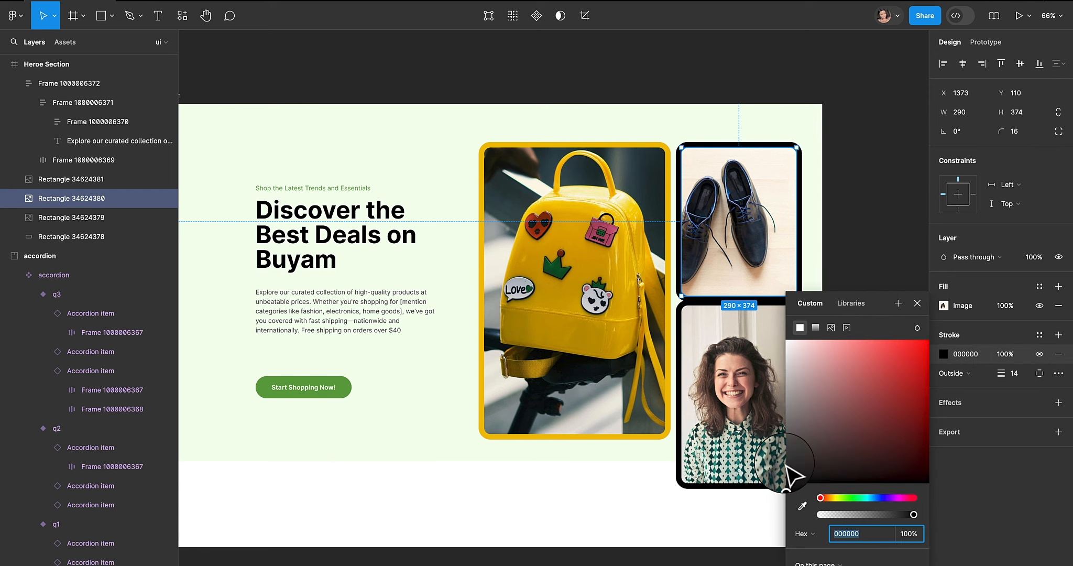
pyautogui.click(802, 505)
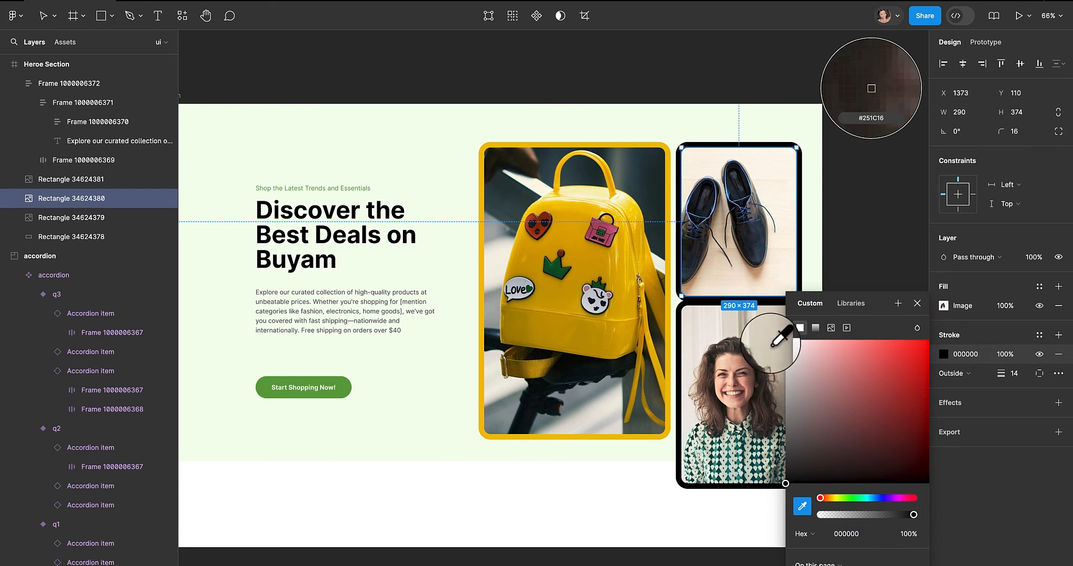
pyautogui.click(773, 223)
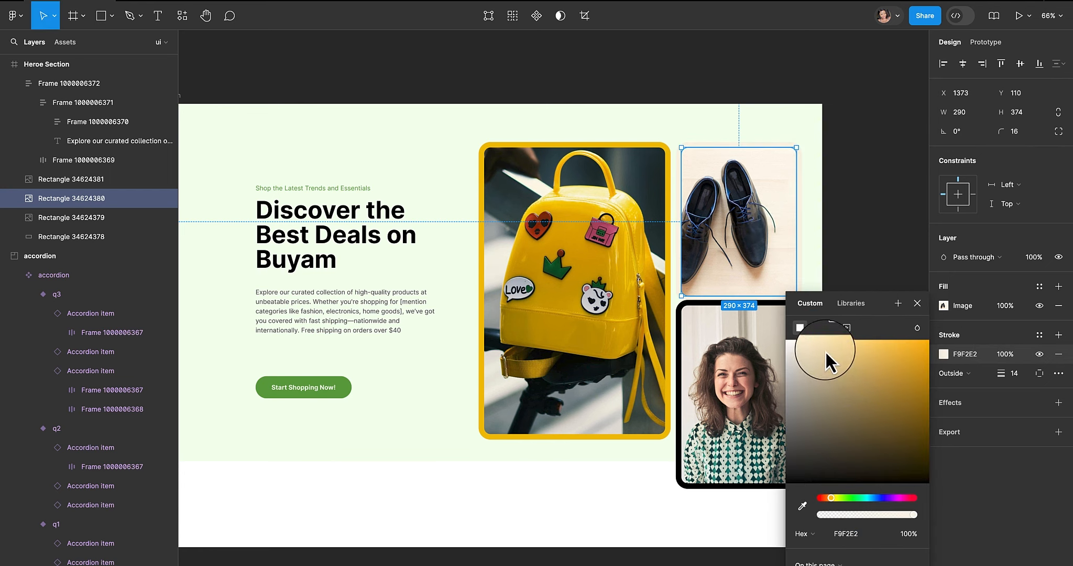
pyautogui.moveTo(825, 350)
pyautogui.mouseDown()
pyautogui.moveTo(814, 341)
pyautogui.moveTo(808, 374)
pyautogui.mouseUp()
# - Set the portrait image's stroke colour to a dark green 01685F sampled from her sweater with the eyedropper
pyautogui.click(736, 383)
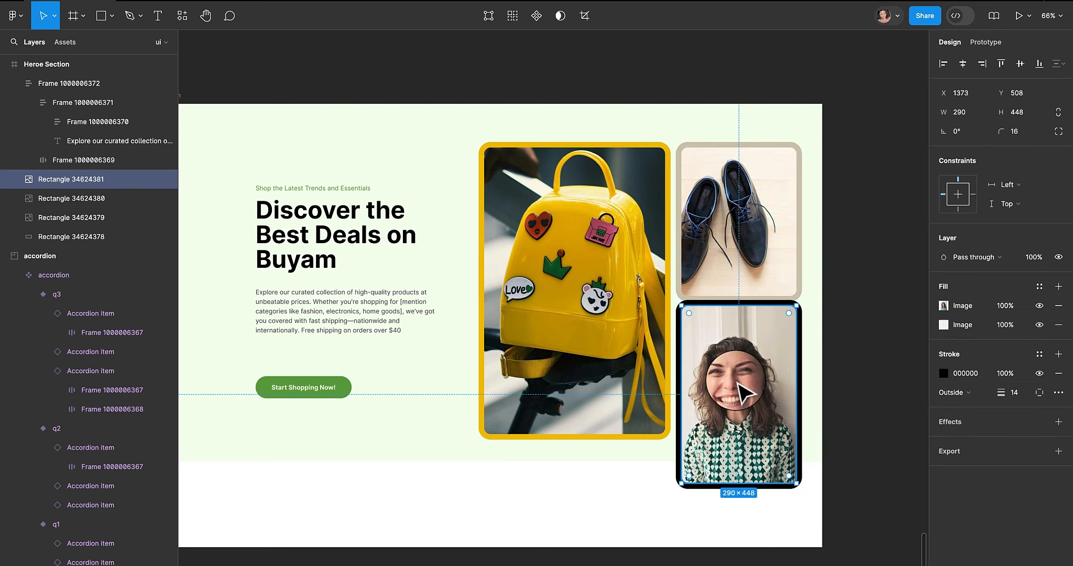
pyautogui.click(944, 373)
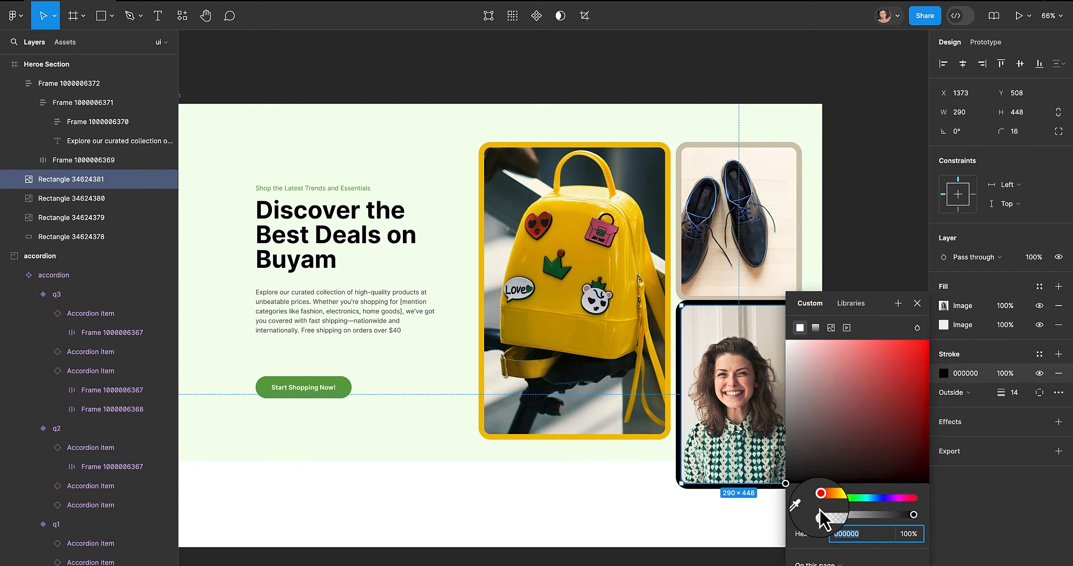
pyautogui.click(807, 507)
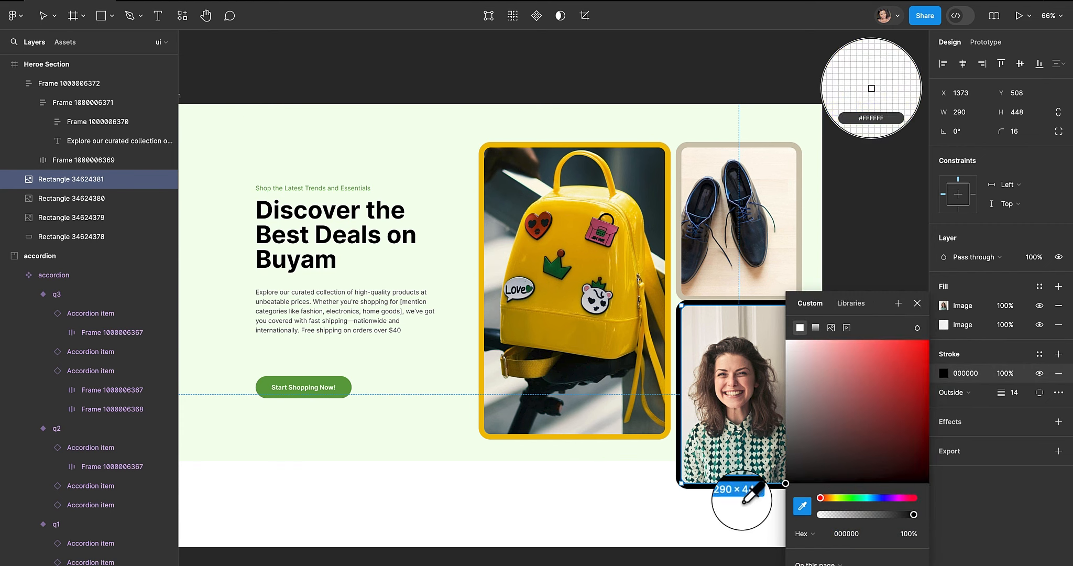
pyautogui.click(729, 454)
pyautogui.click(843, 206)
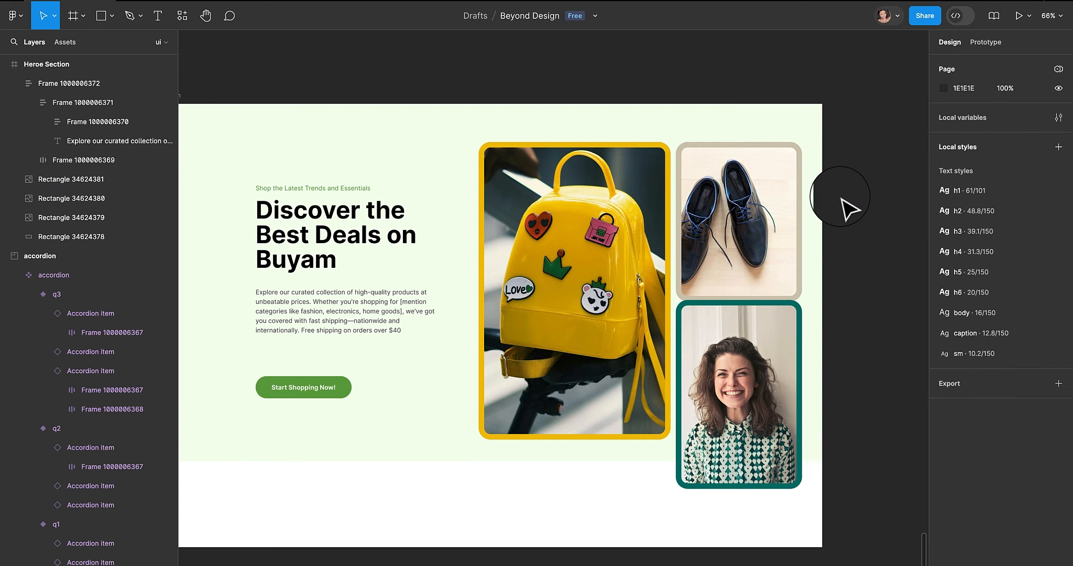
# - Lighten the portrait image's stroke colour to a soft teal 8BC0BC in the colour picker
pyautogui.moveTo(775, 355); pyautogui.dragTo(771, 368)
pyautogui.hscroll(-5, 577, 246)
pyautogui.scroll(-2, 577, 246)
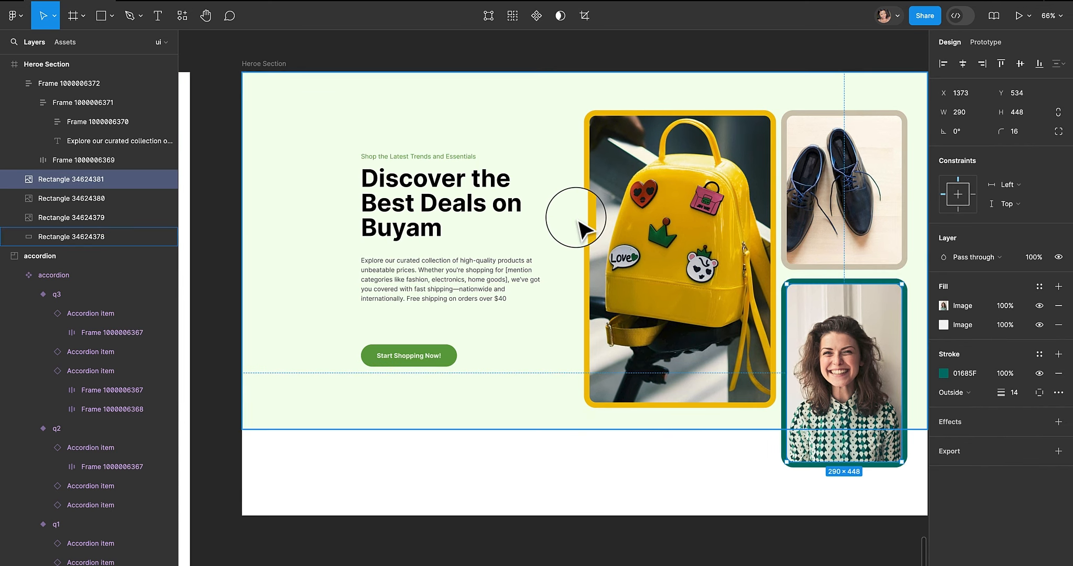
pyautogui.scroll(-2, 576, 217)
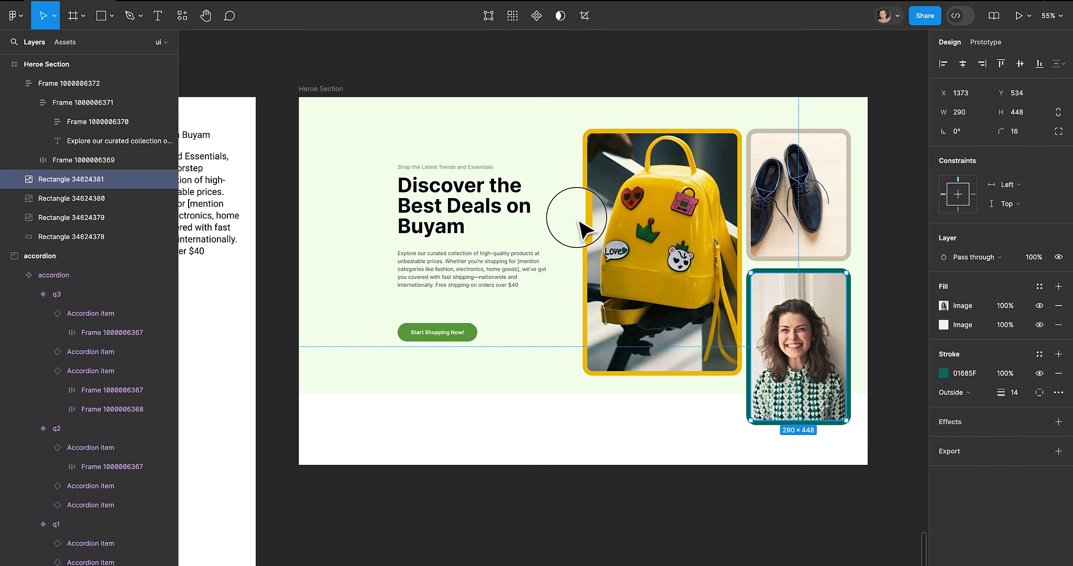
pyautogui.click(942, 374)
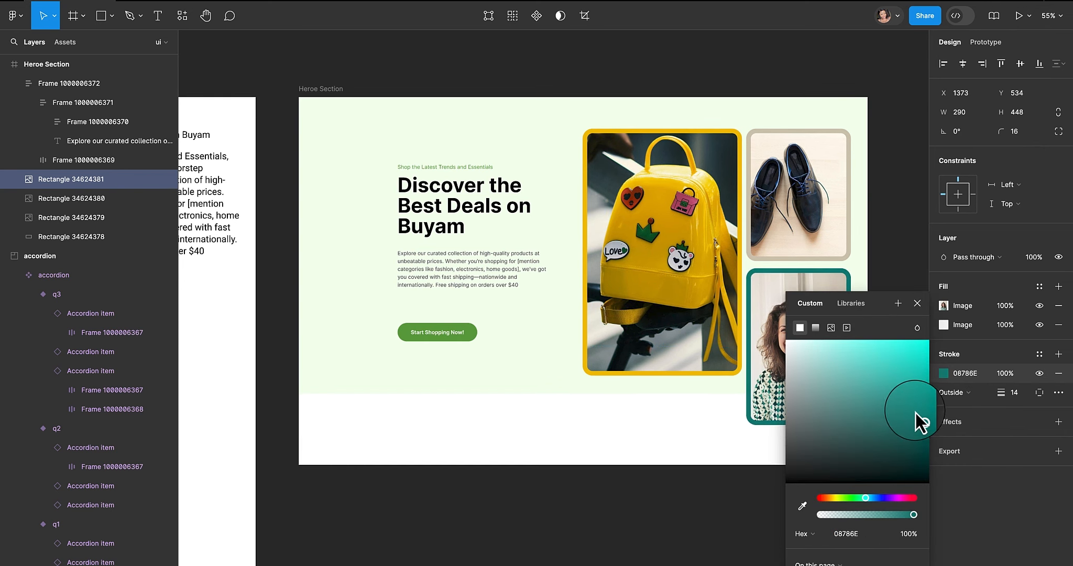
pyautogui.moveTo(915, 411)
pyautogui.mouseDown()
pyautogui.moveTo(898, 389)
pyautogui.moveTo(826, 379)
pyautogui.mouseUp()
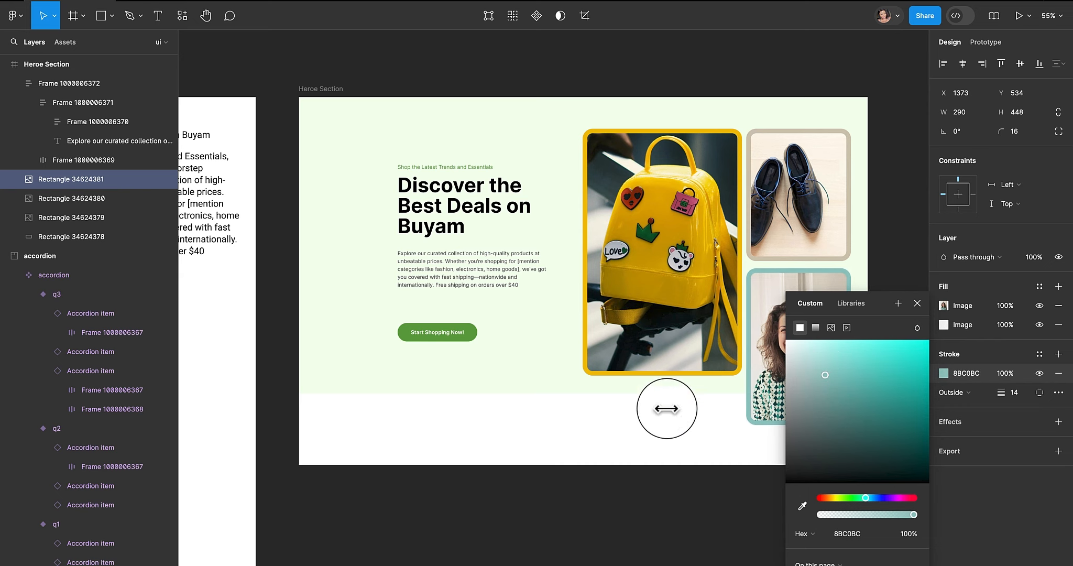
pyautogui.click(645, 425)
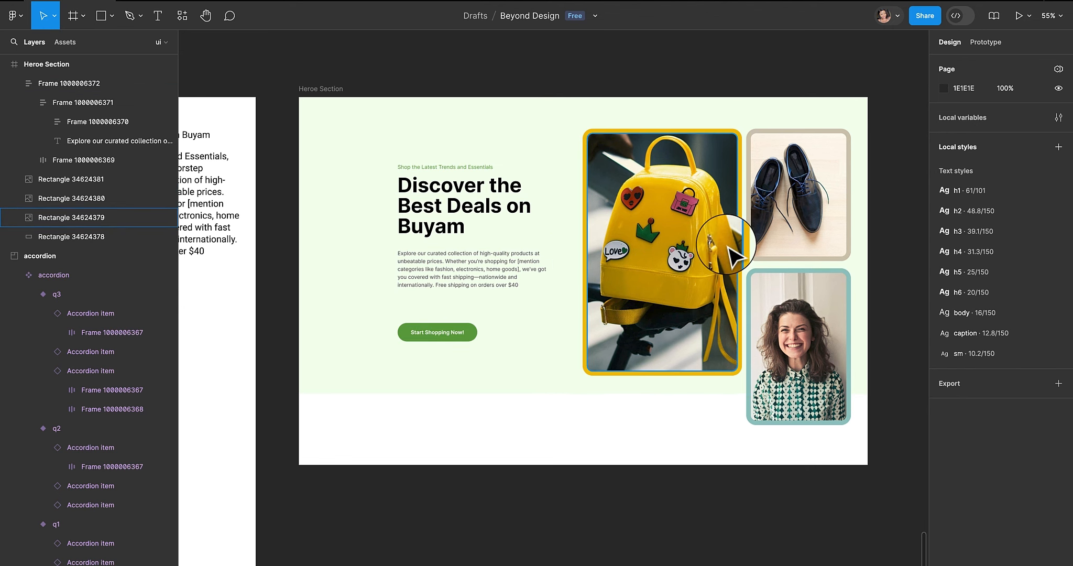
# - Open the shoes photo's image fill settings and adjust its exposure and contrast sliders
pyautogui.doubleClick(801, 207)
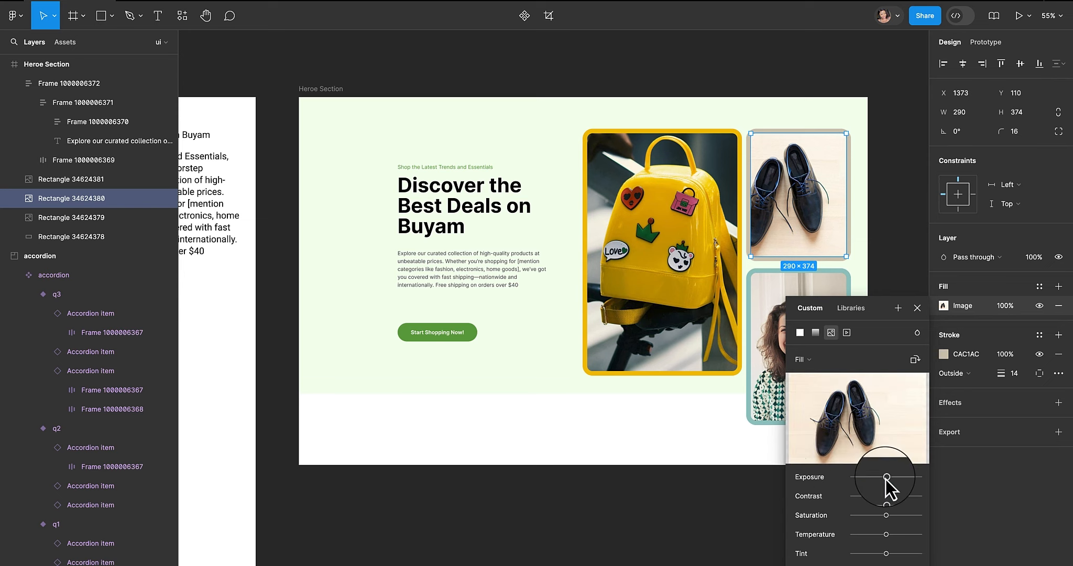
pyautogui.moveTo(886, 477); pyautogui.dragTo(906, 496)
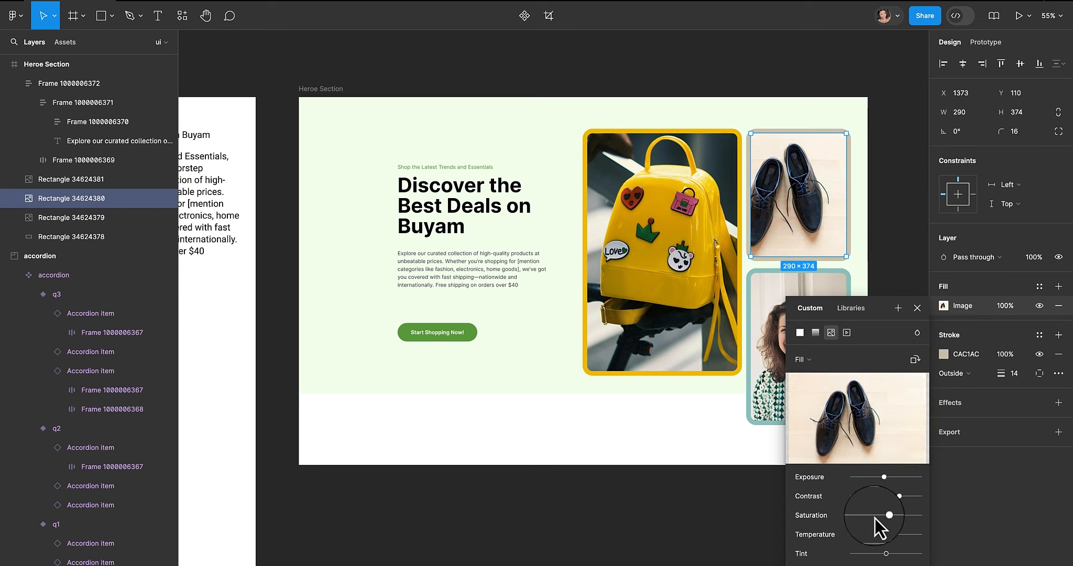
# - Open the portrait photo's image fill settings and tweak its exposure, contrast and saturation
pyautogui.click(771, 323)
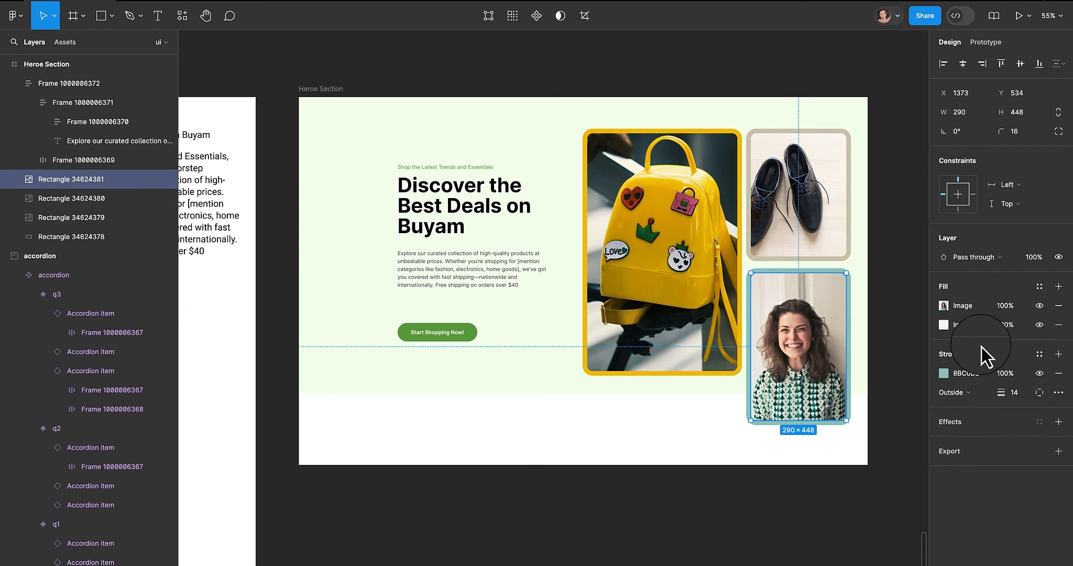
pyautogui.click(952, 309)
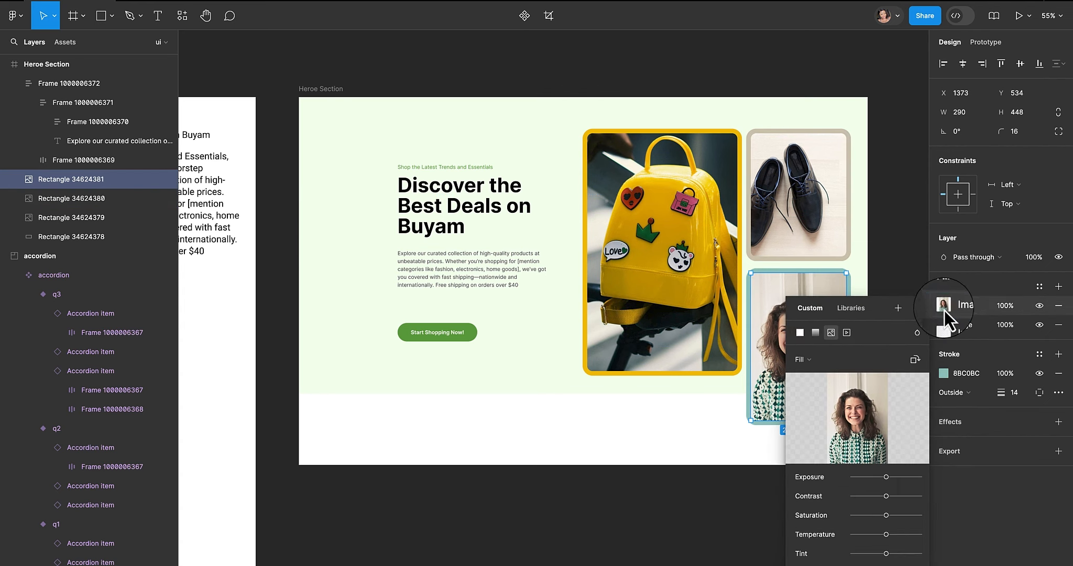
pyautogui.moveTo(891, 478); pyautogui.dragTo(891, 478)
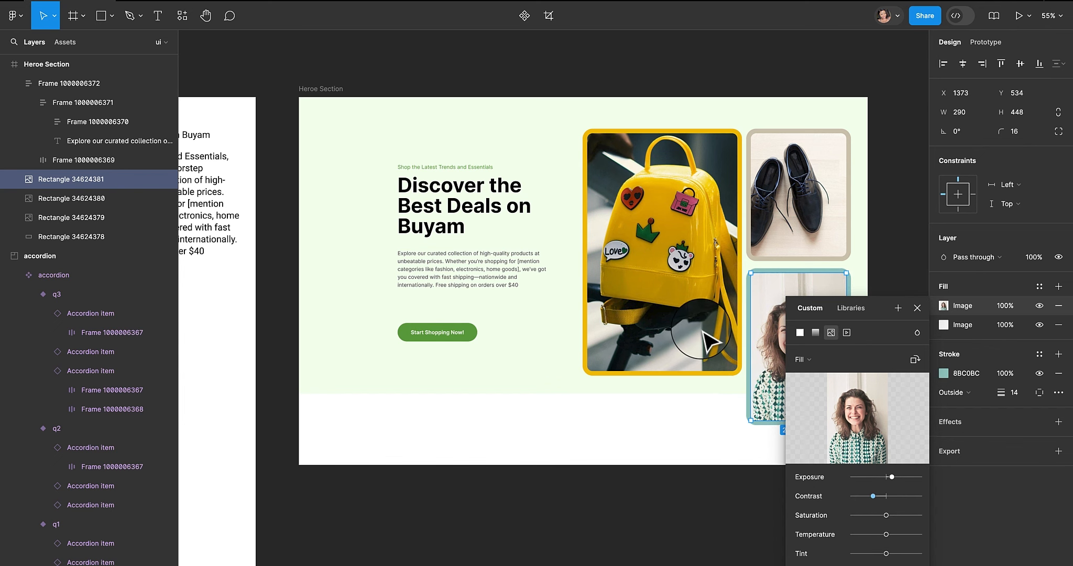
pyautogui.press('space')
pyautogui.moveTo(704, 327); pyautogui.dragTo(584, 295)
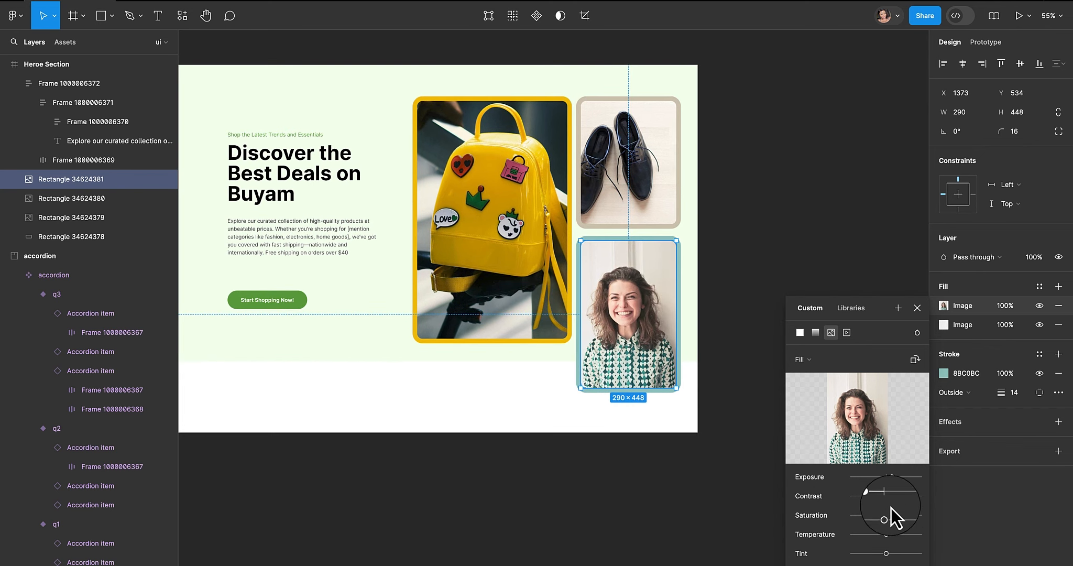
pyautogui.moveTo(875, 502)
pyautogui.mouseDown()
pyautogui.moveTo(925, 502)
pyautogui.moveTo(883, 518)
pyautogui.mouseUp()
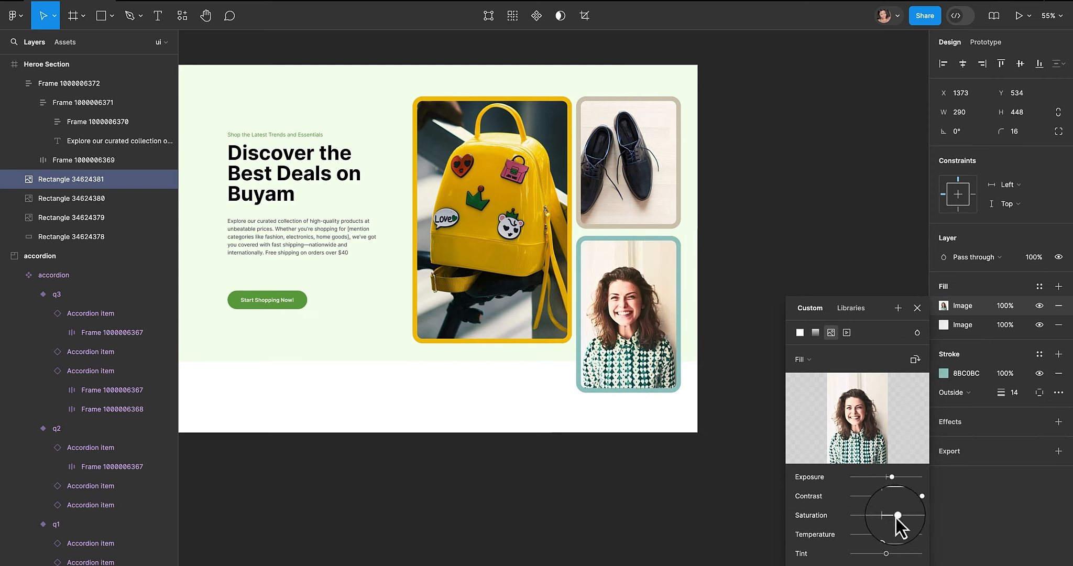
pyautogui.moveTo(897, 519); pyautogui.dragTo(894, 496)
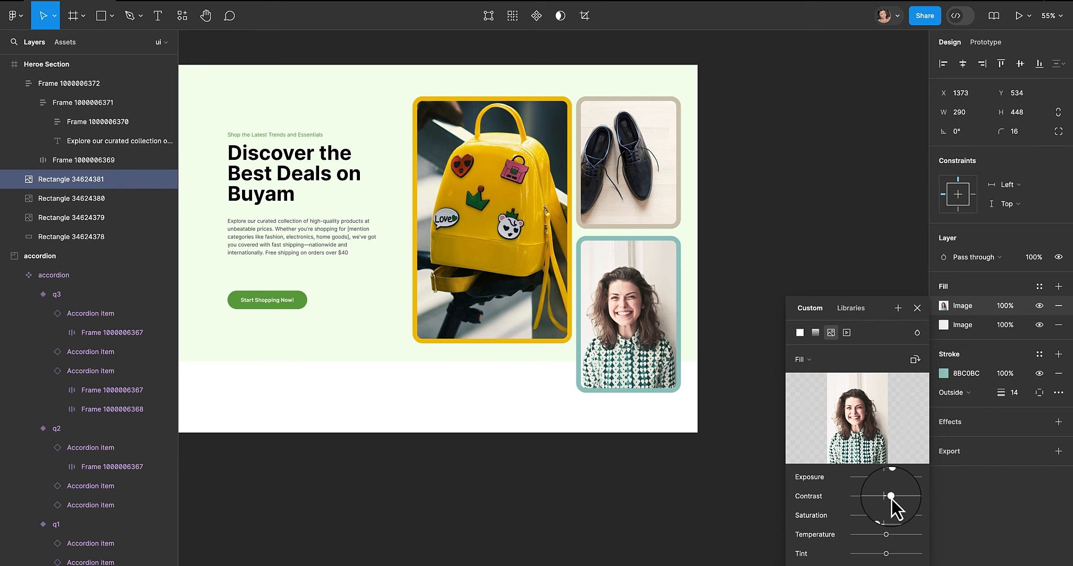
# - Open the backpack photo's image fill settings and raise its exposure and contrast slightly
pyautogui.click(478, 253)
pyautogui.click(944, 356)
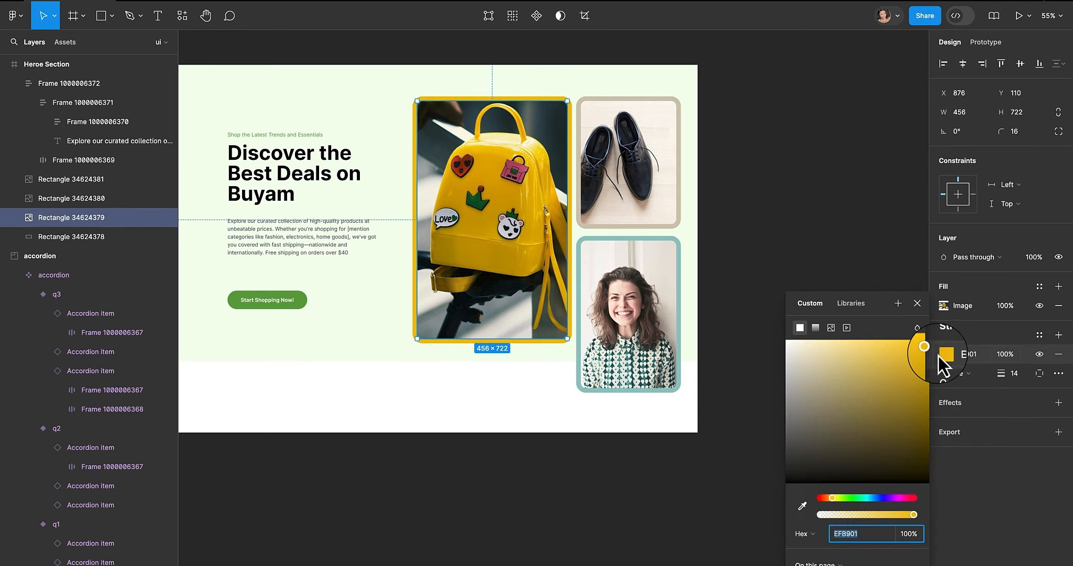
pyautogui.click(943, 305)
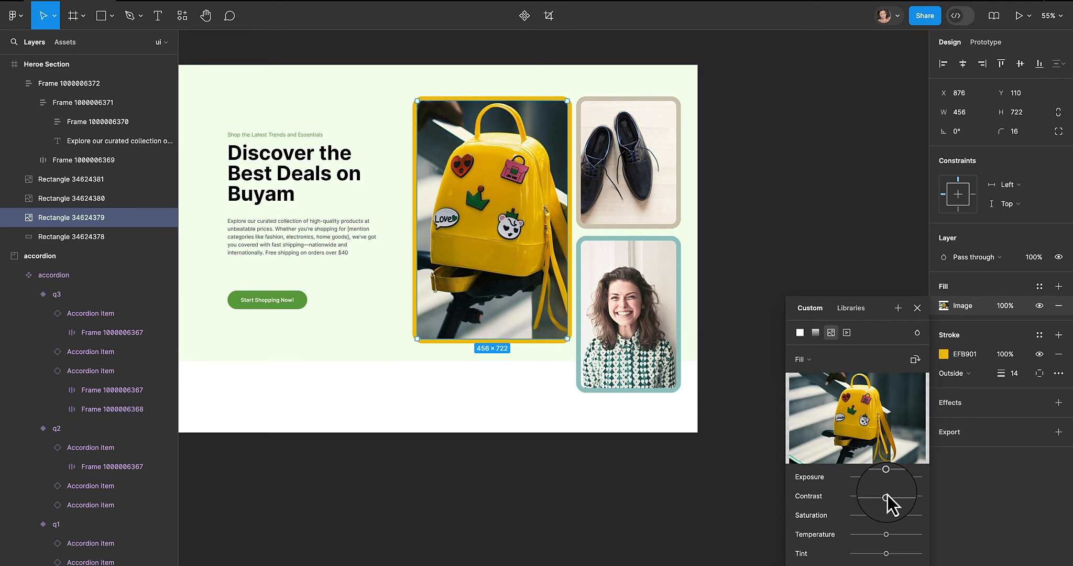
pyautogui.moveTo(886, 477)
pyautogui.mouseDown()
pyautogui.moveTo(896, 476)
pyautogui.moveTo(886, 477)
pyautogui.mouseUp()
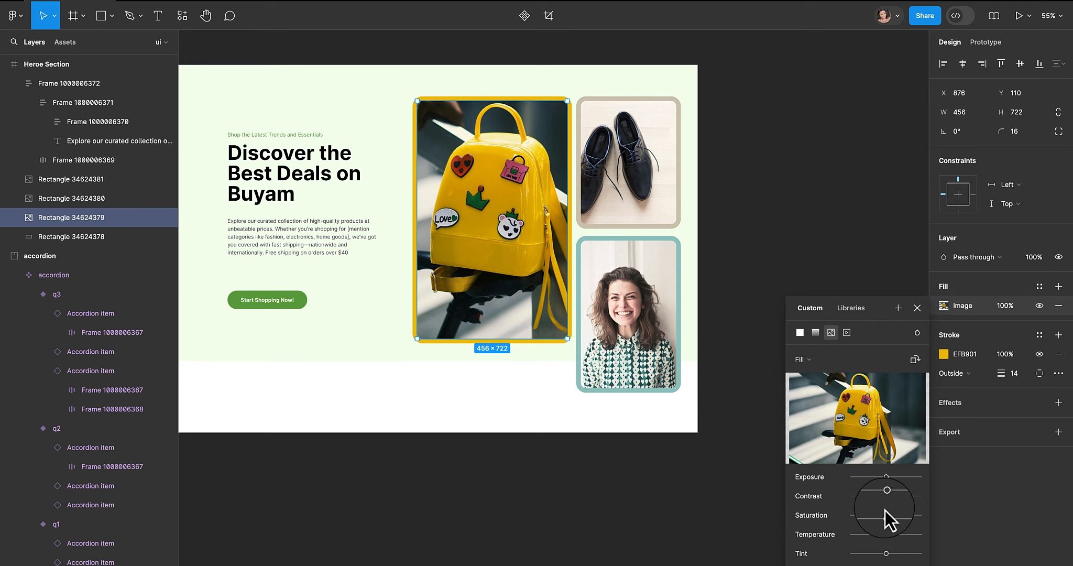
pyautogui.moveTo(872, 498); pyautogui.dragTo(912, 499)
pyautogui.click(629, 487)
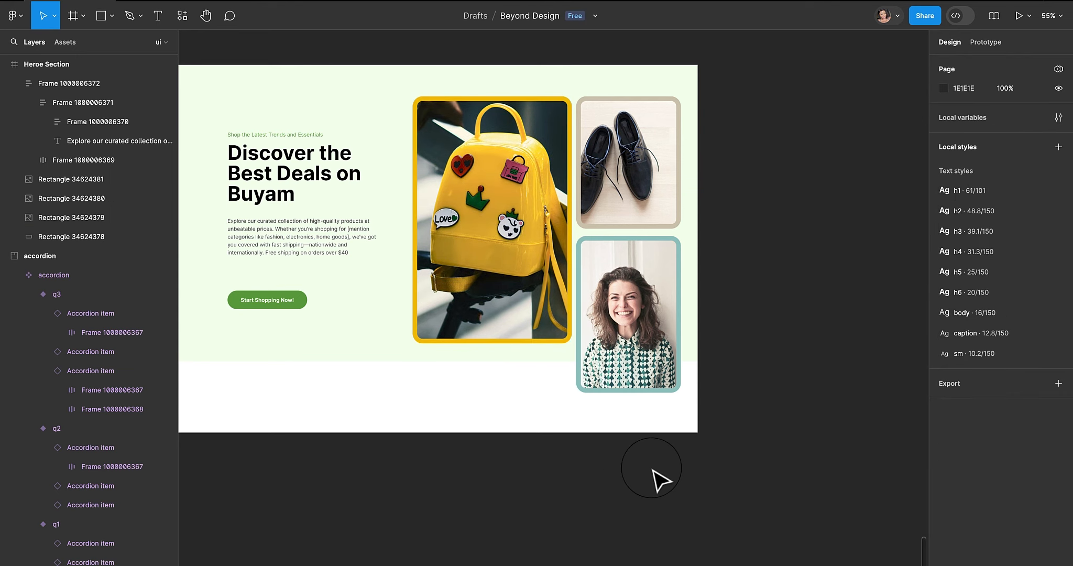
pyautogui.moveTo(667, 336); pyautogui.dragTo(821, 372)
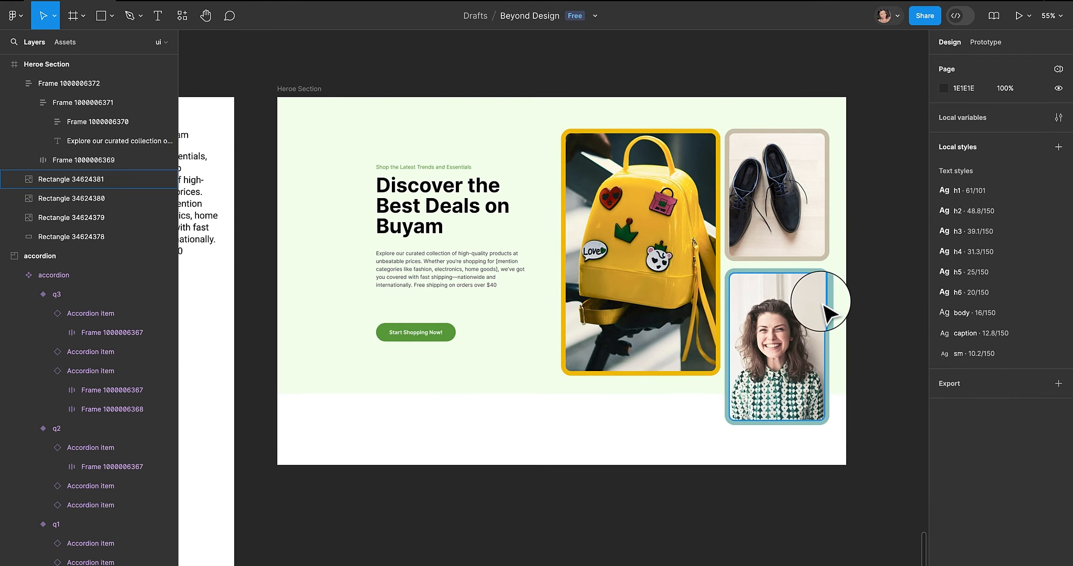